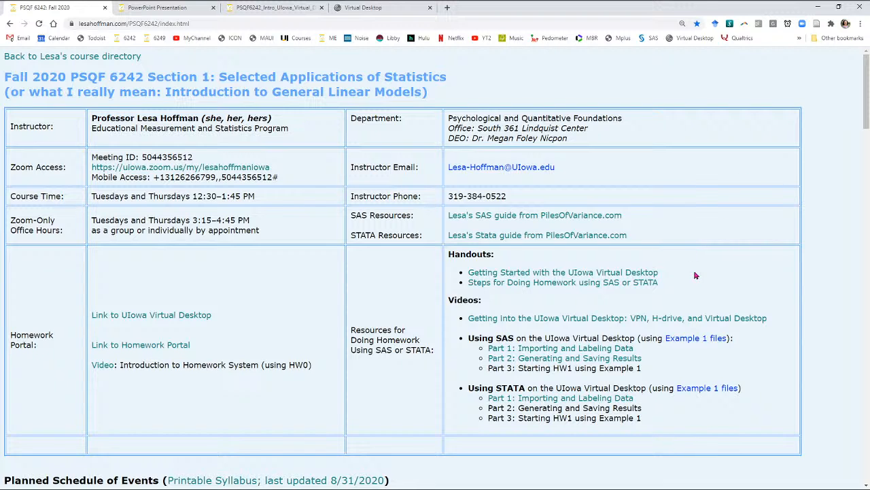
Step: Browse the full list of apps on the Virtual Desktop site and return to the PSQF 6242 course page
scroll(690, 267, down, 2)
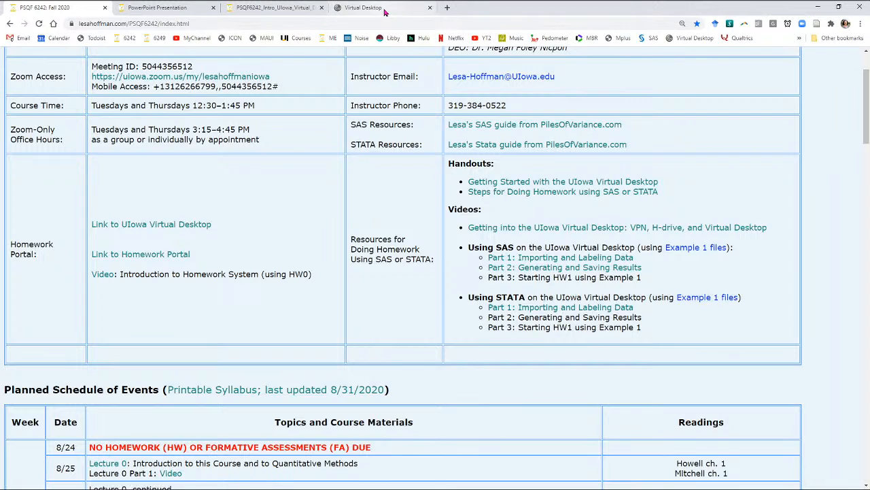
click(363, 8)
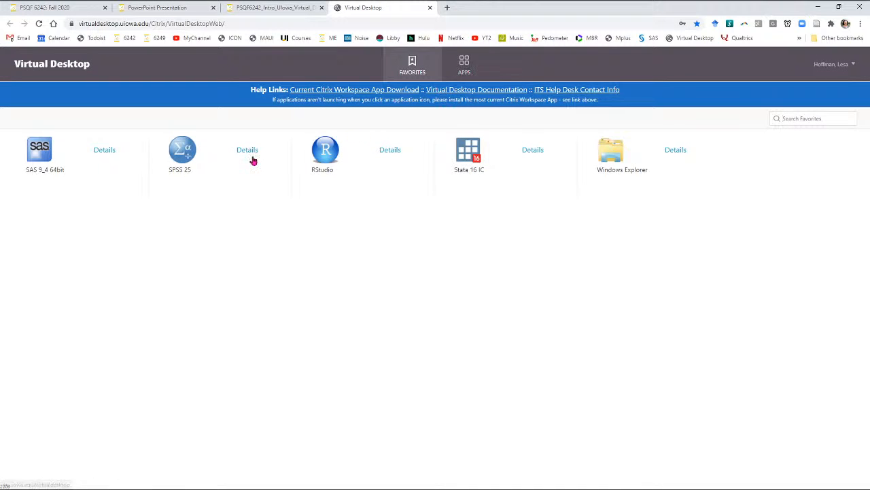
click(464, 68)
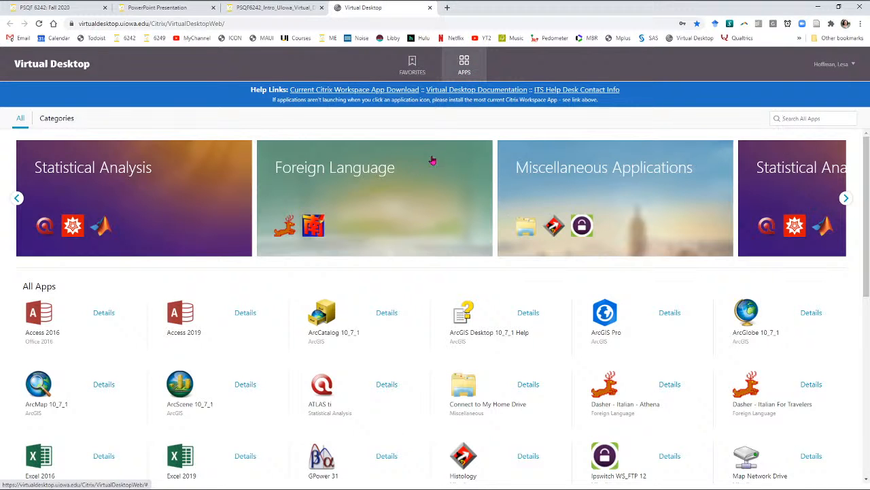
click(75, 8)
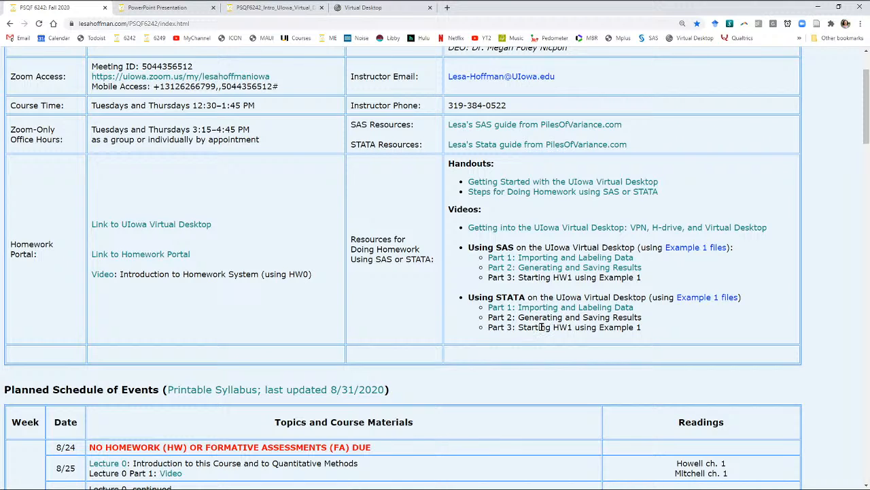
Step: Switch to the Stata do-file editor and move the main Stata window to the desktop's upper-left corner, keeping the do-file in front
mouse_move(574, 4)
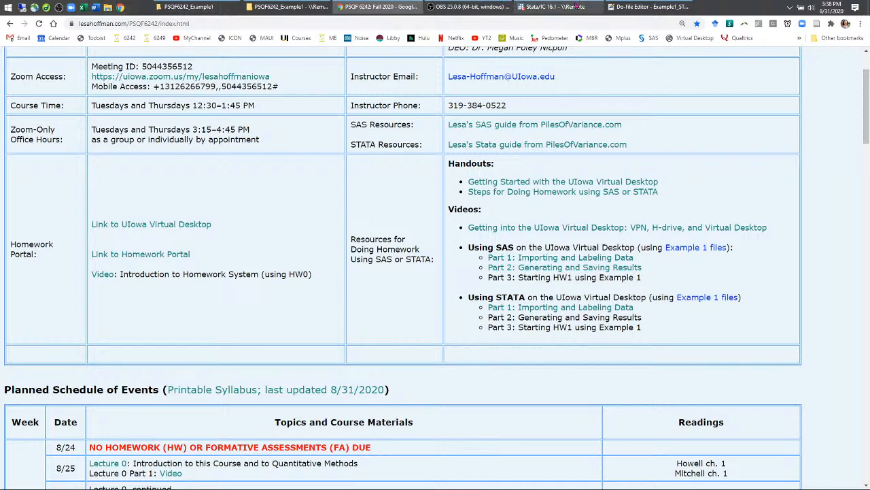
click(649, 6)
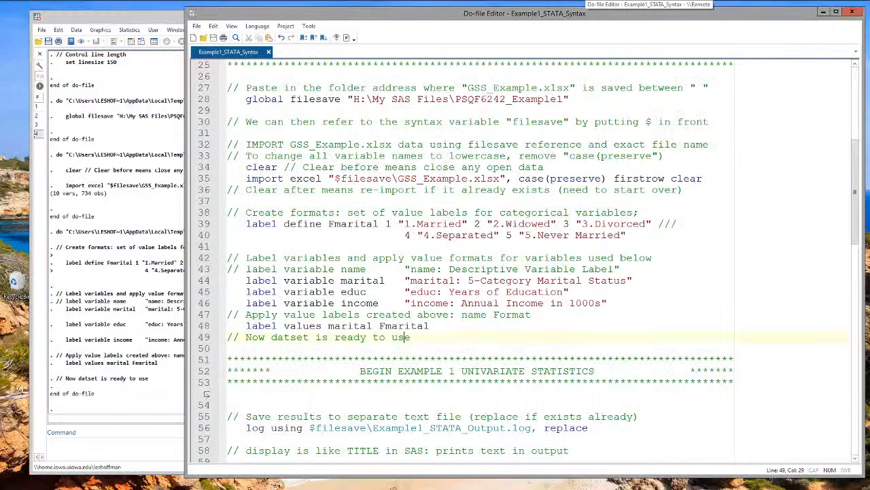
drag(161, 20, 131, 14)
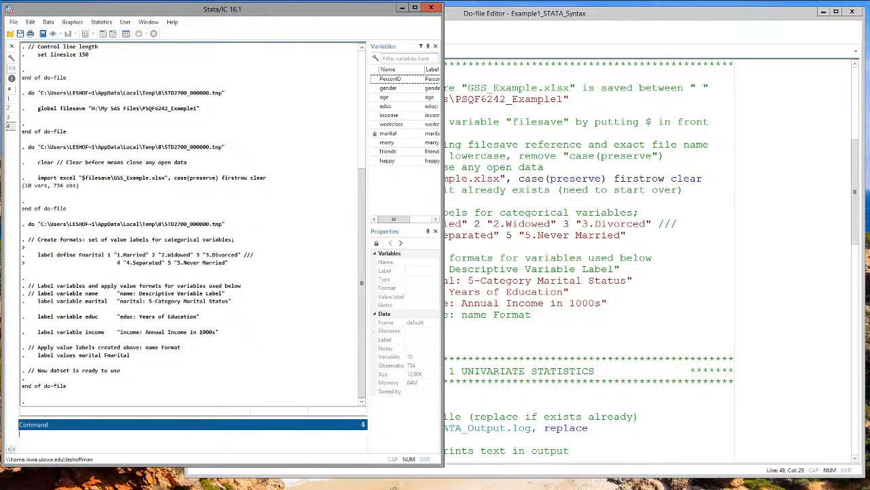
click(493, 15)
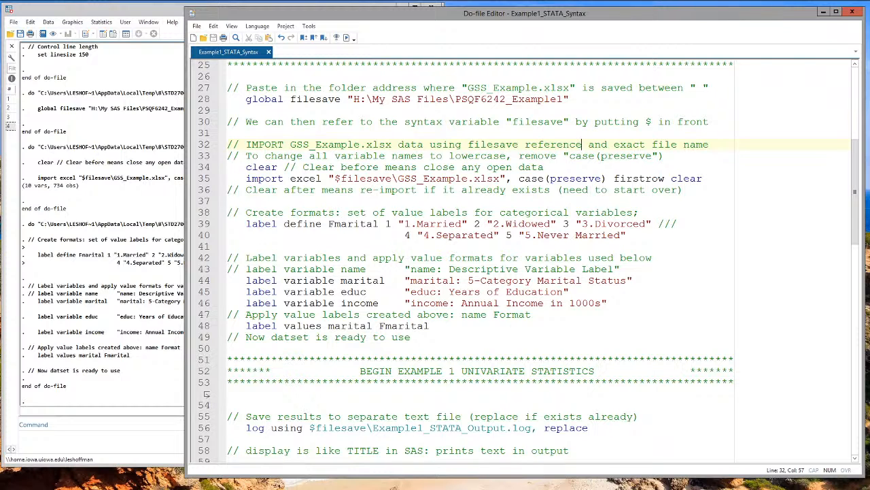
Step: Widen the main Stata window's Variables pane to read the variable labels, narrow it again, and activate the command line
click(134, 149)
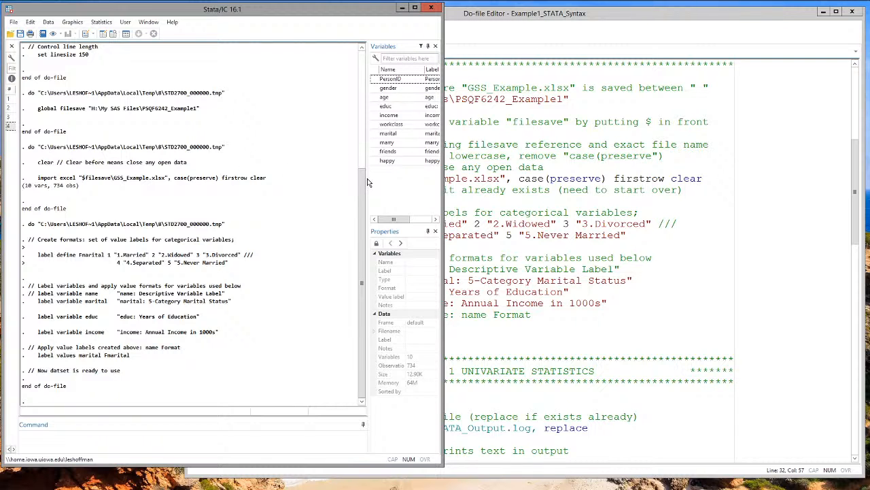
drag(367, 183, 281, 151)
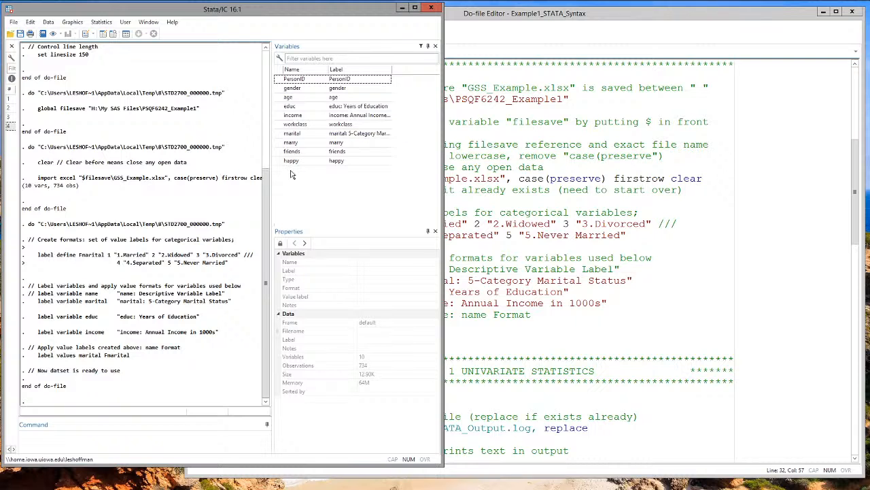
drag(272, 192, 375, 188)
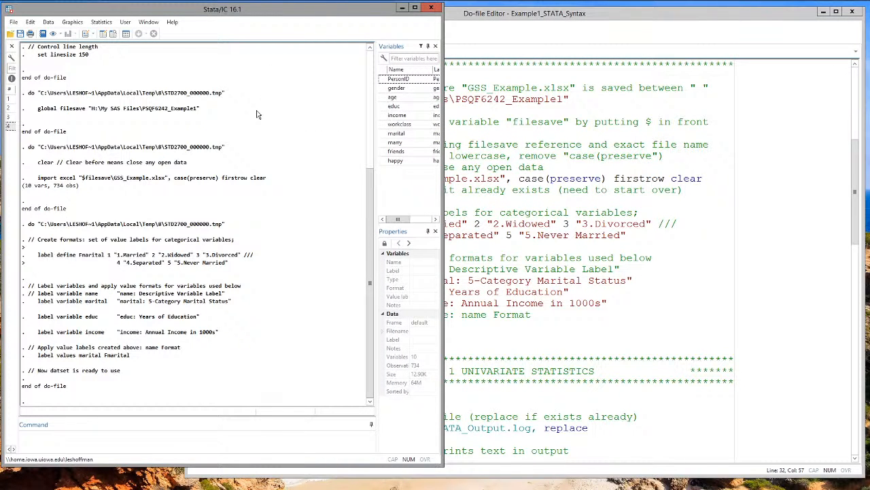
click(31, 434)
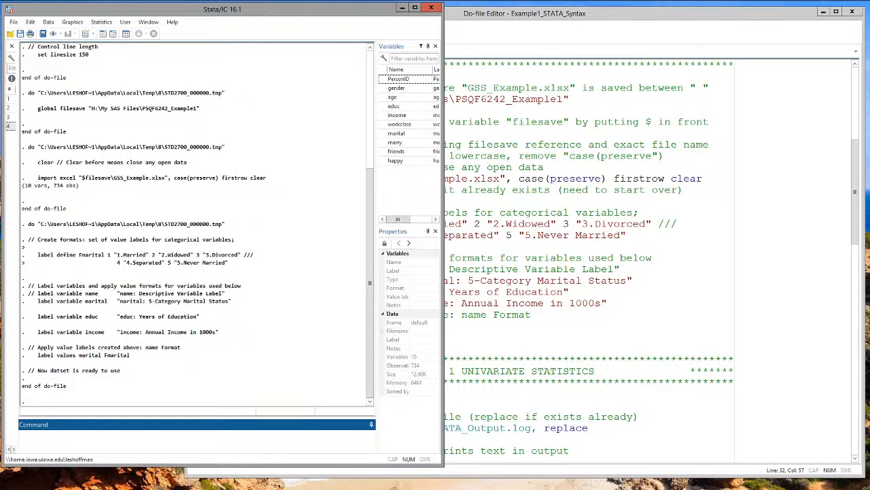
Step: Review the Example1_STATA_Syntax do-file from its opening settings and comments through the data import and labelling code
click(537, 246)
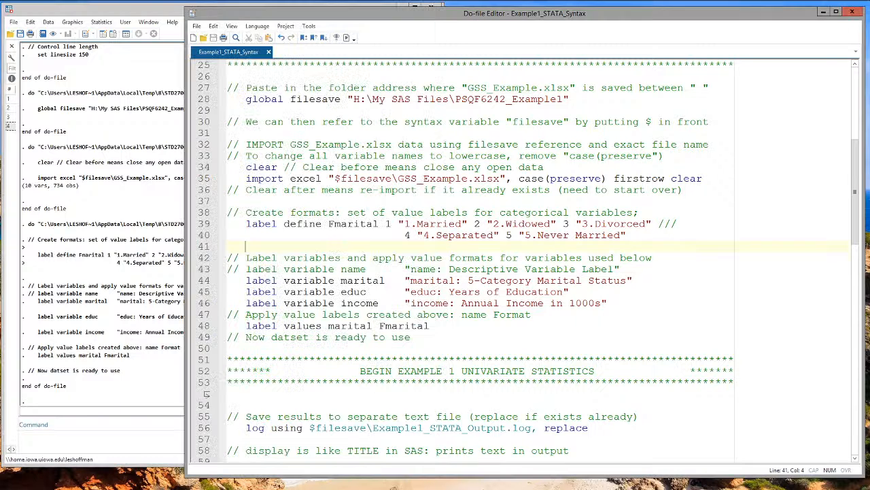
scroll(476, 258, up, 8)
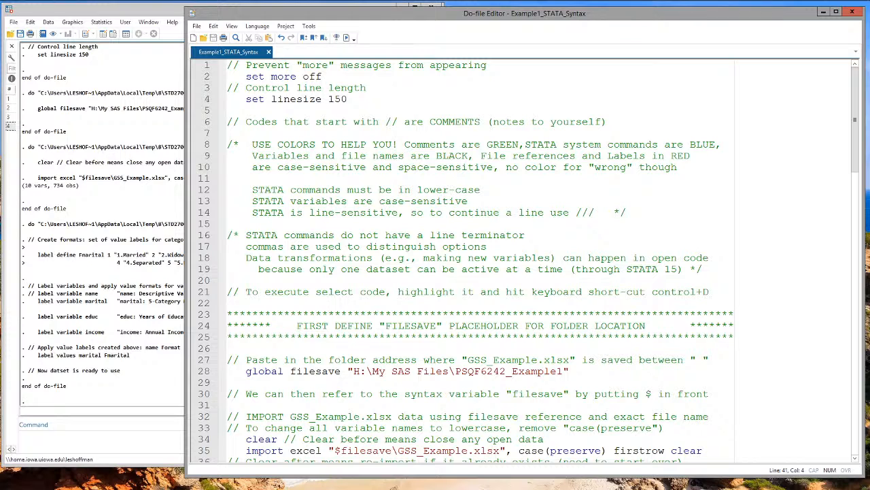
click(227, 65)
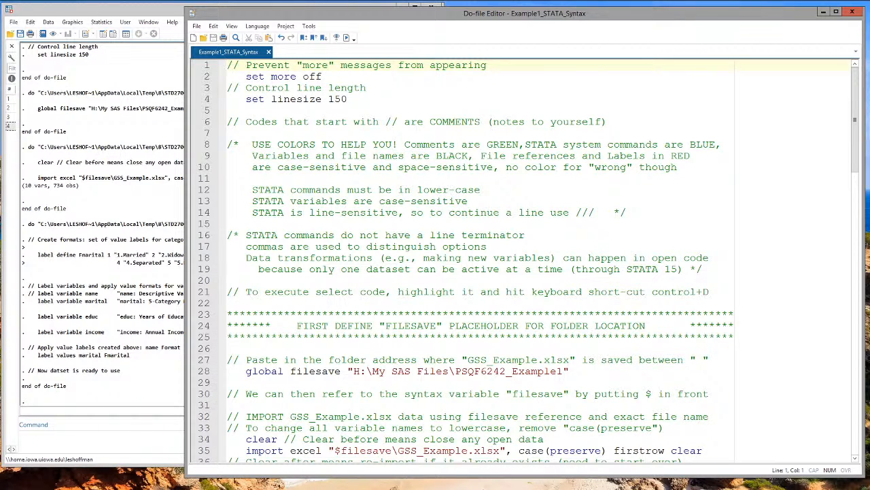
scroll(476, 259, down, 3)
scroll(206, 427, down, 4)
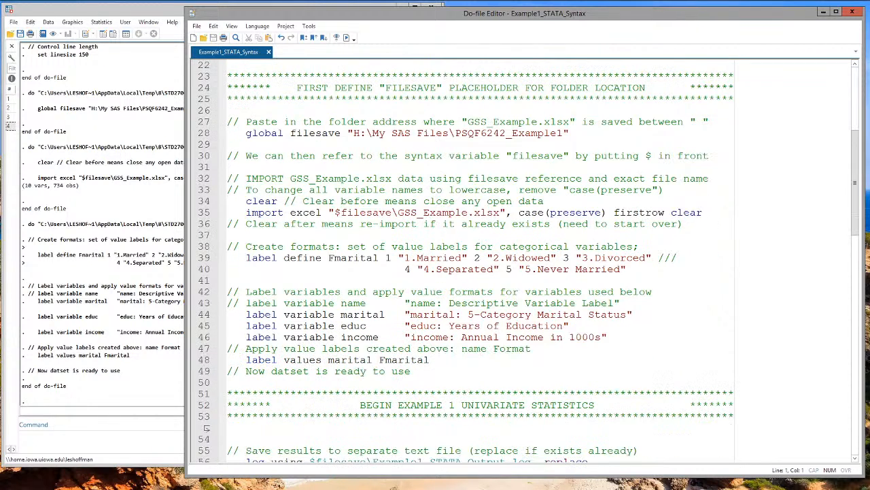
scroll(206, 427, up, 7)
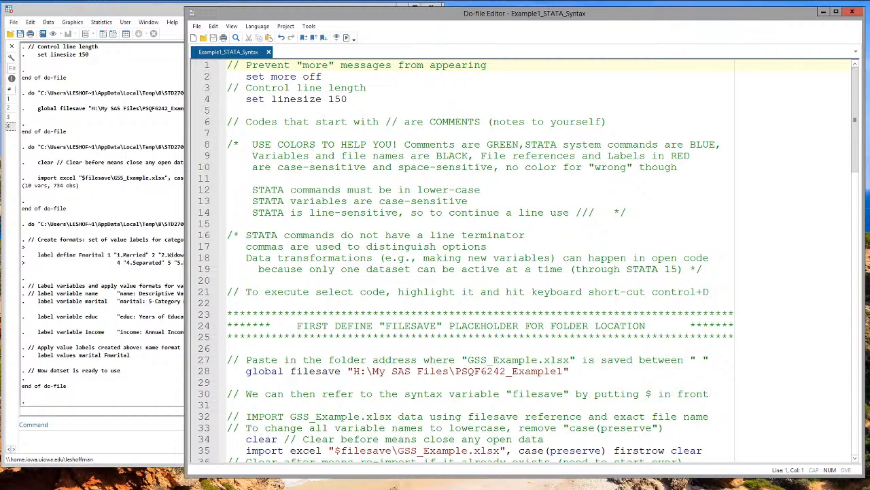
scroll(523, 259, down, 5)
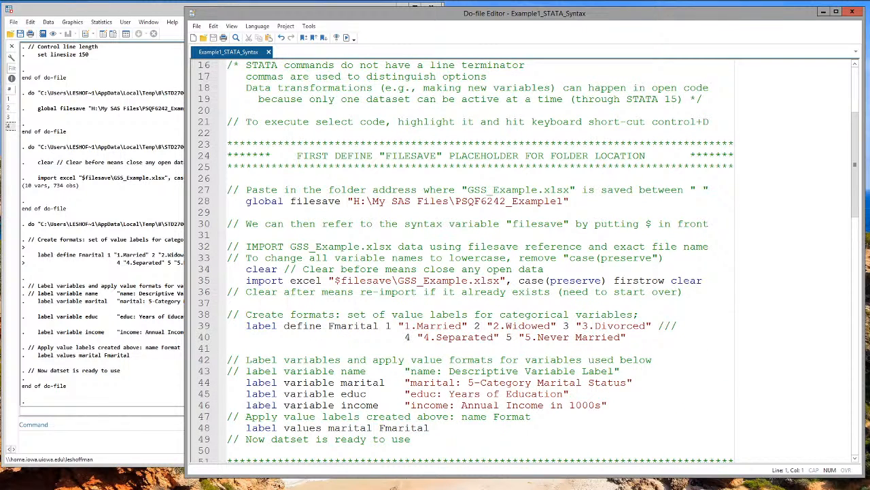
Step: Examine the filesave folder path in the global command and its use with GSS_Example.xlsx in the import excel command
drag(353, 201, 563, 201)
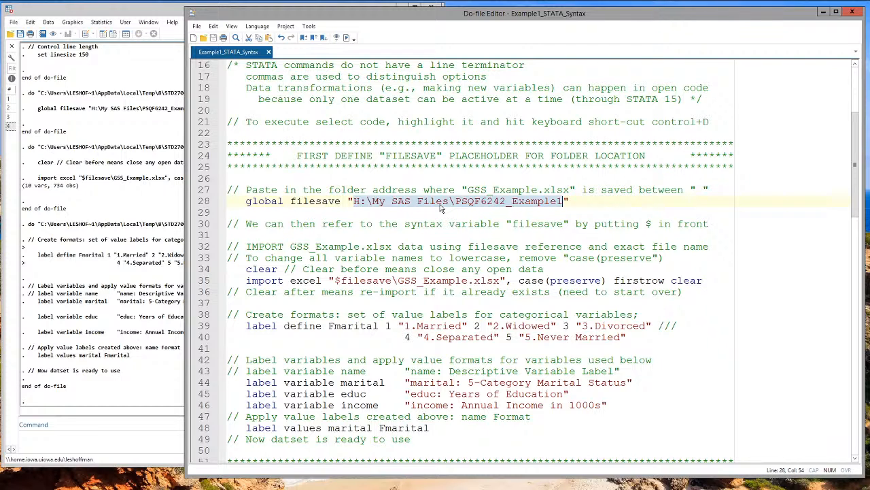
double_click(315, 202)
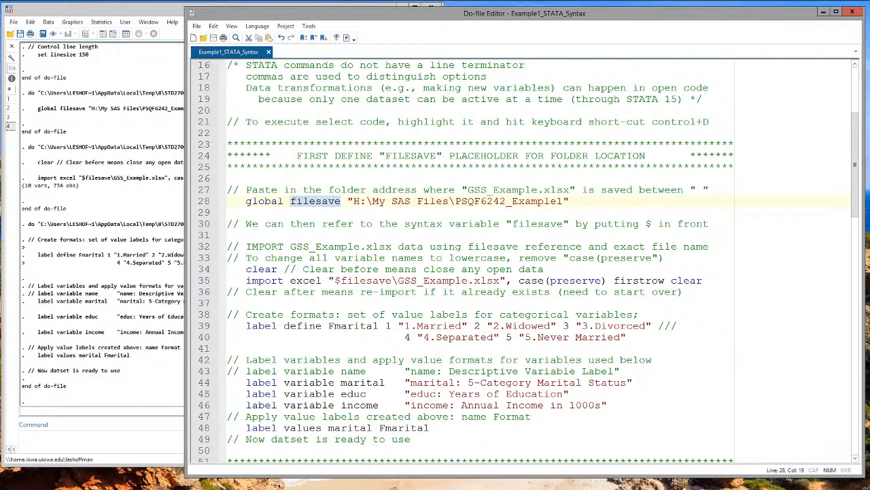
click(340, 280)
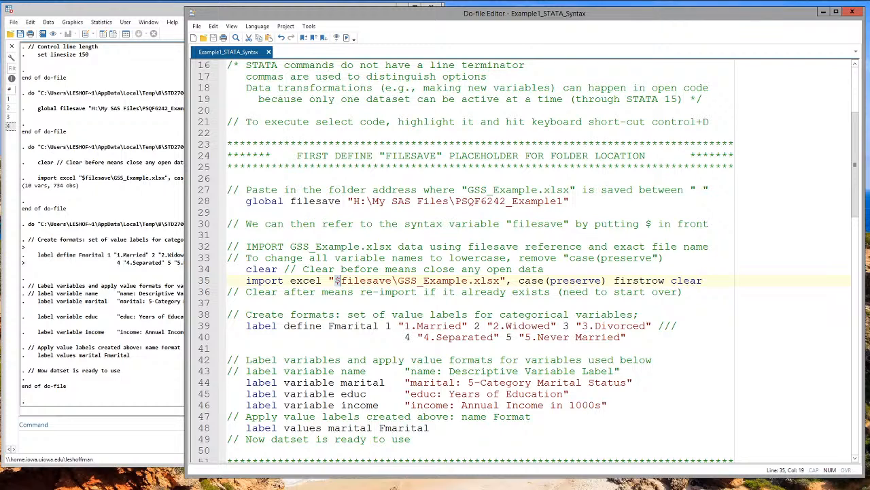
drag(352, 201, 563, 201)
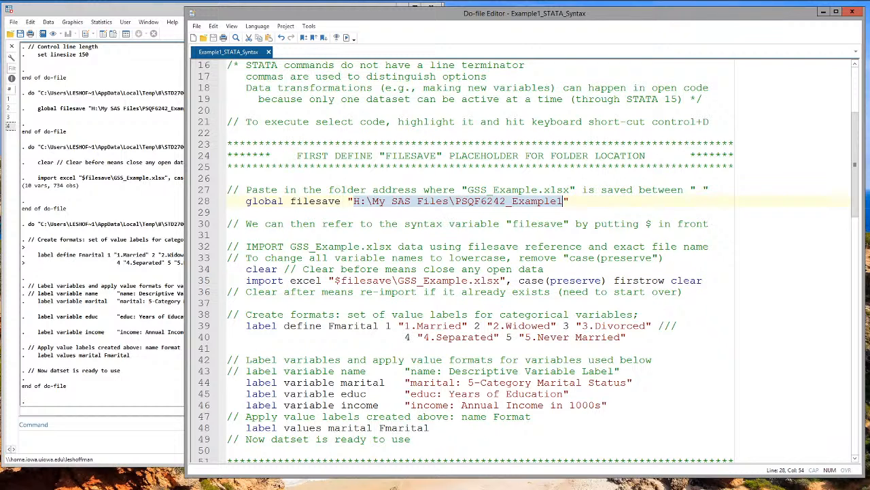
drag(398, 280, 468, 280)
scroll(467, 280, down, 2)
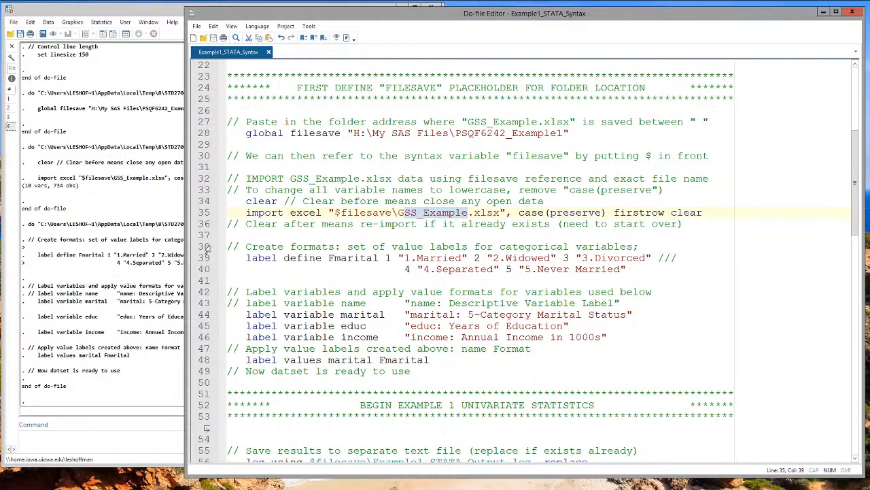
Step: Examine the Fmarital value label definition, the variable labels for marital, educ and income, and the line applying Fmarital to marital
drag(227, 246, 626, 270)
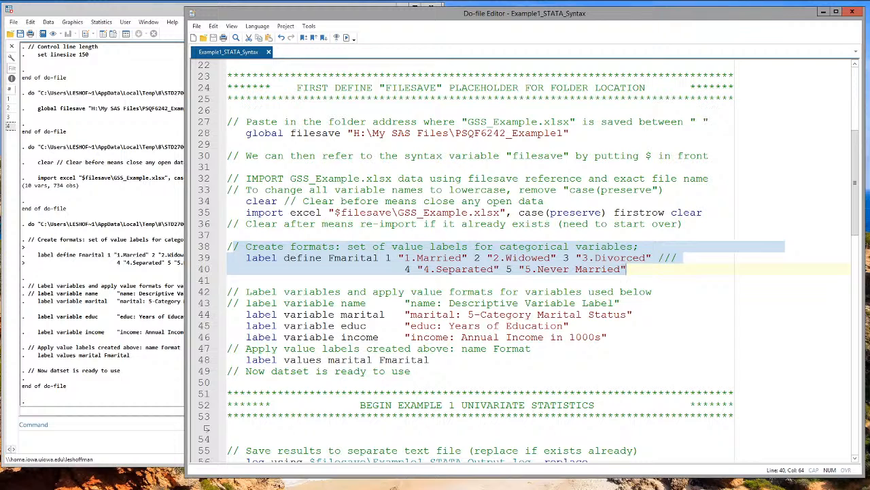
double_click(354, 261)
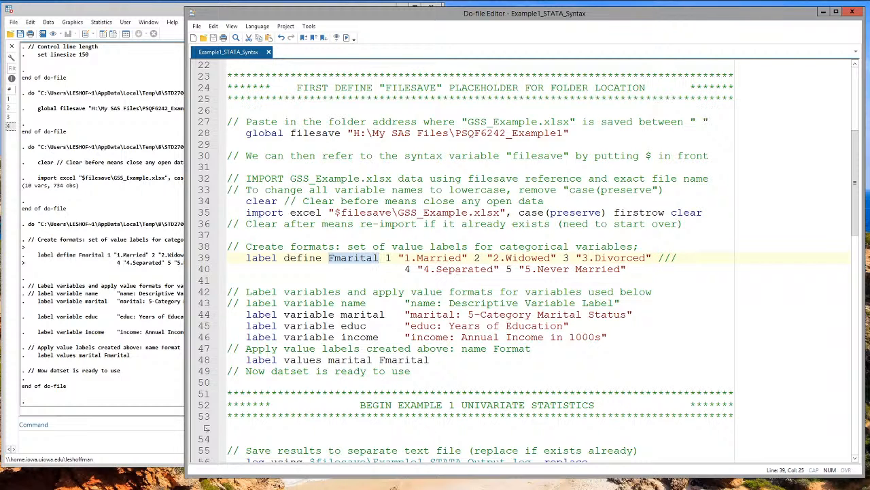
scroll(354, 261, down, 1)
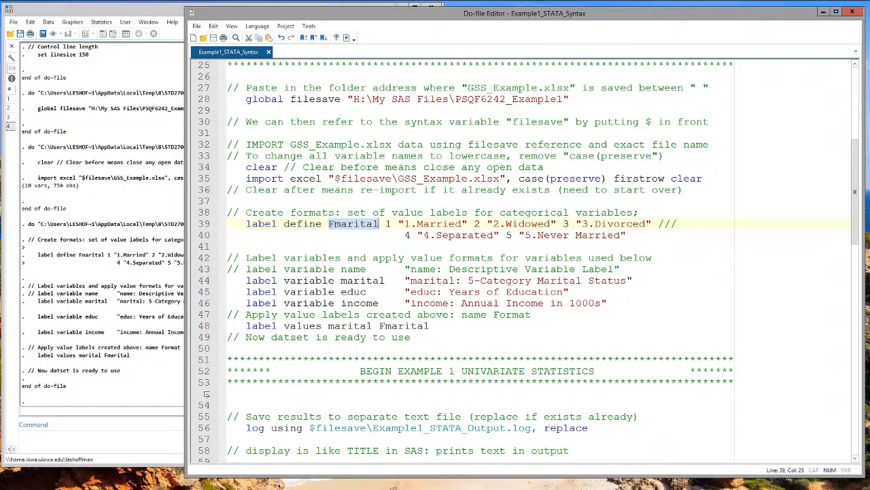
drag(227, 280, 608, 303)
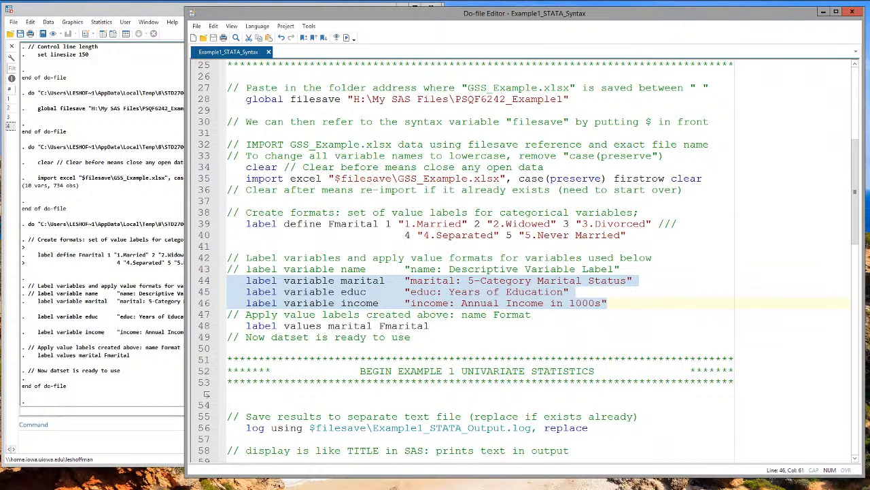
scroll(418, 287, down, 2)
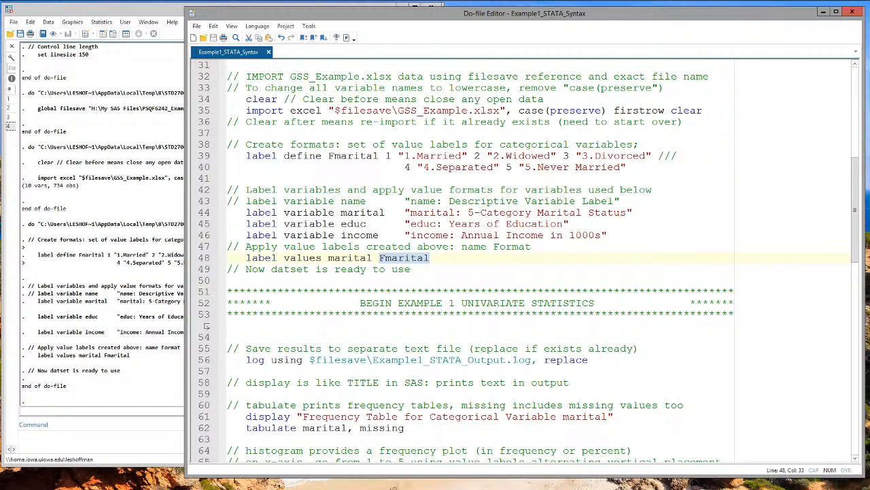
drag(385, 155, 626, 167)
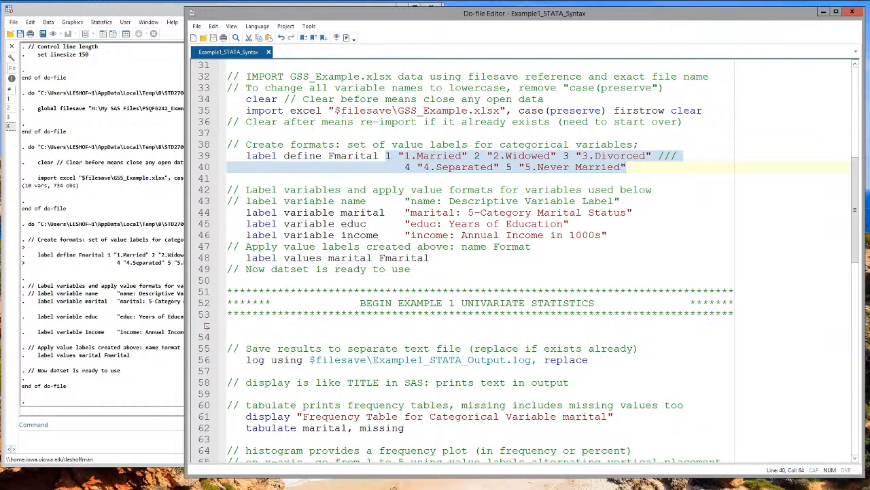
drag(410, 268, 227, 268)
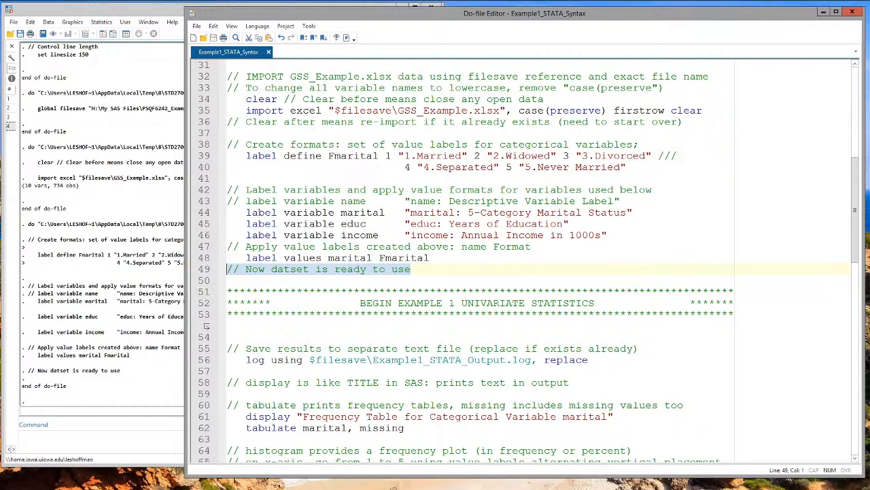
Step: Consult the marital status frequencies slide in the Lecture 1 PDF in Chrome, and switch back to the main Stata window
click(272, 7)
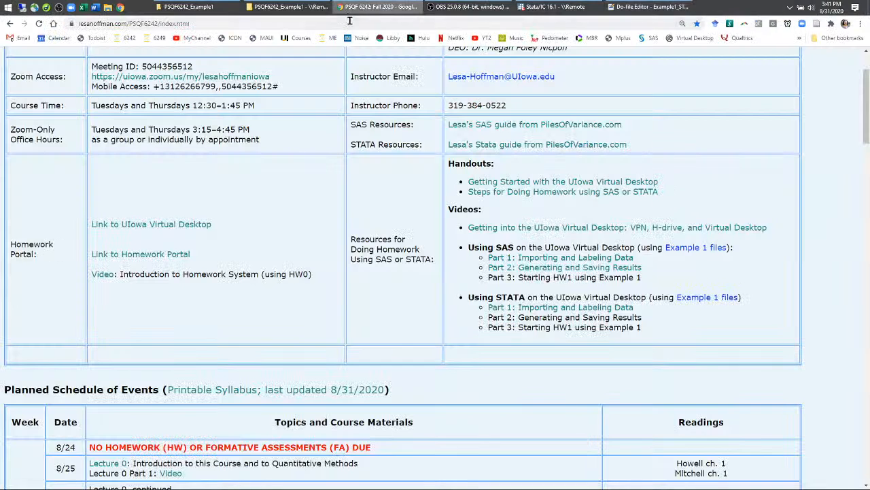
click(156, 7)
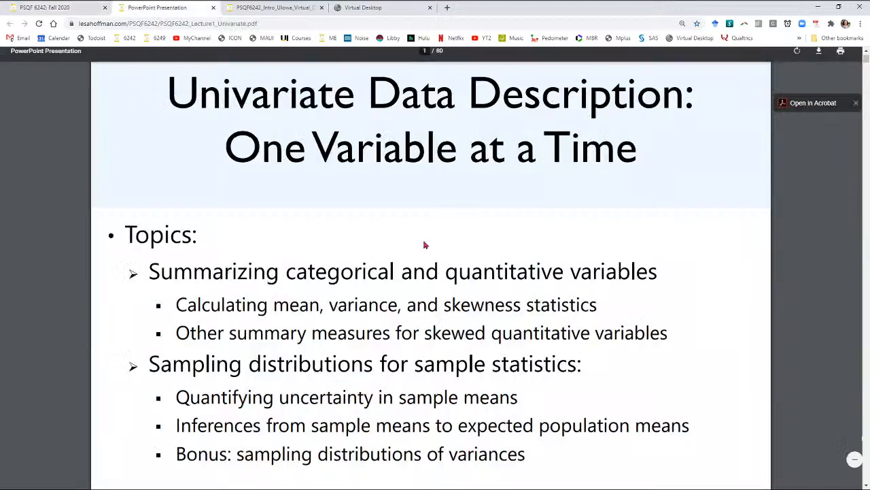
scroll(470, 306, down, 12)
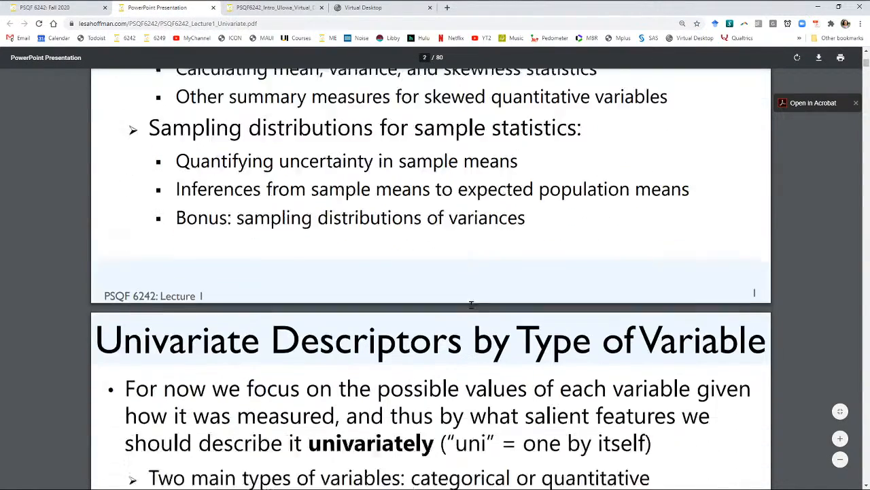
scroll(470, 306, down, 3)
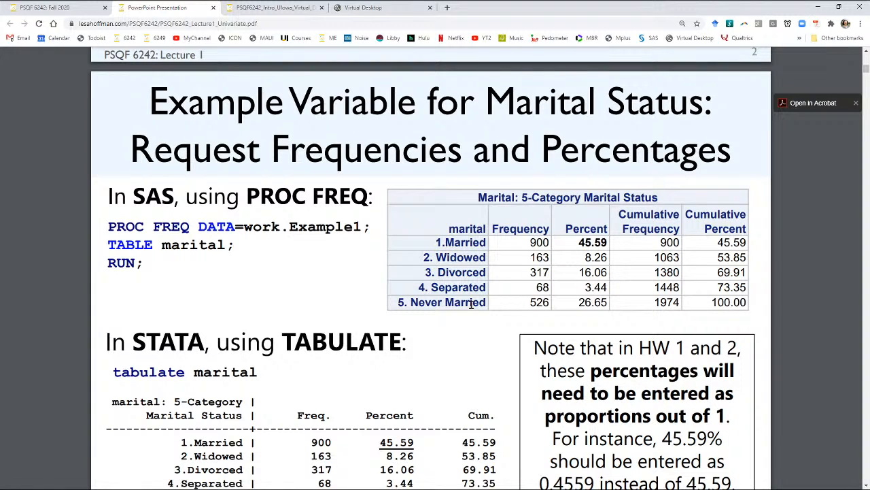
scroll(471, 305, down, 1)
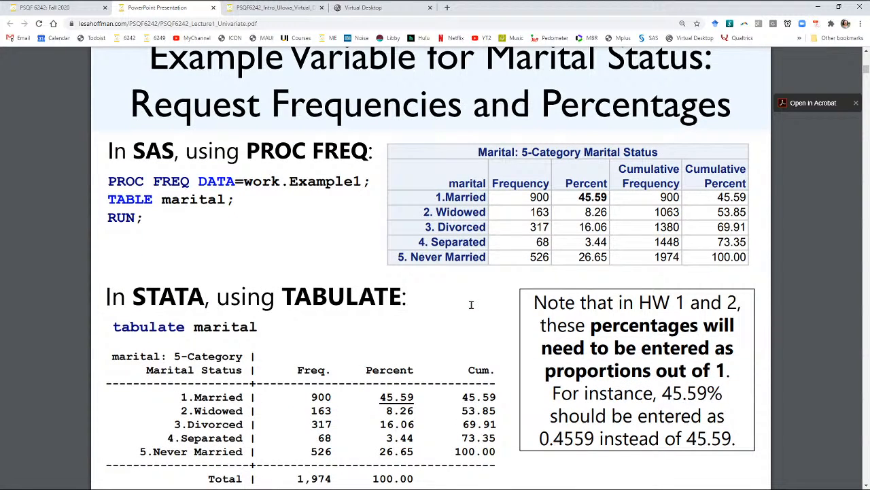
scroll(471, 305, down, 1)
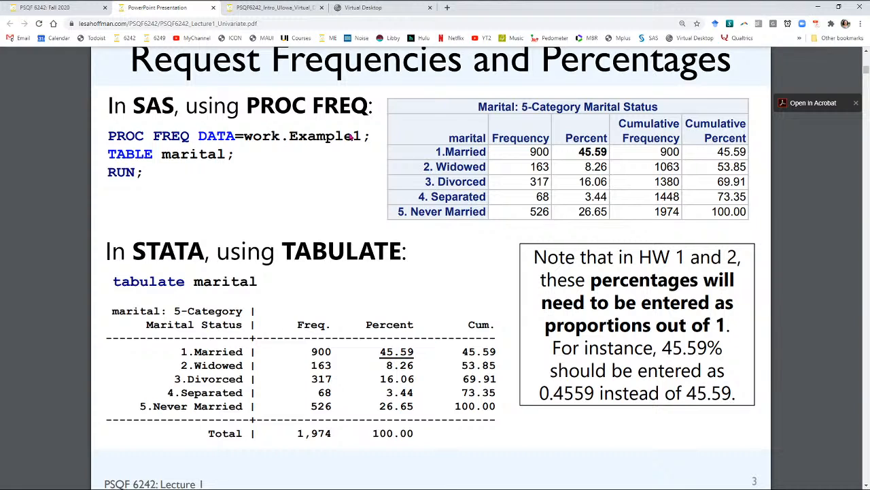
mouse_move(406, 1)
click(548, 7)
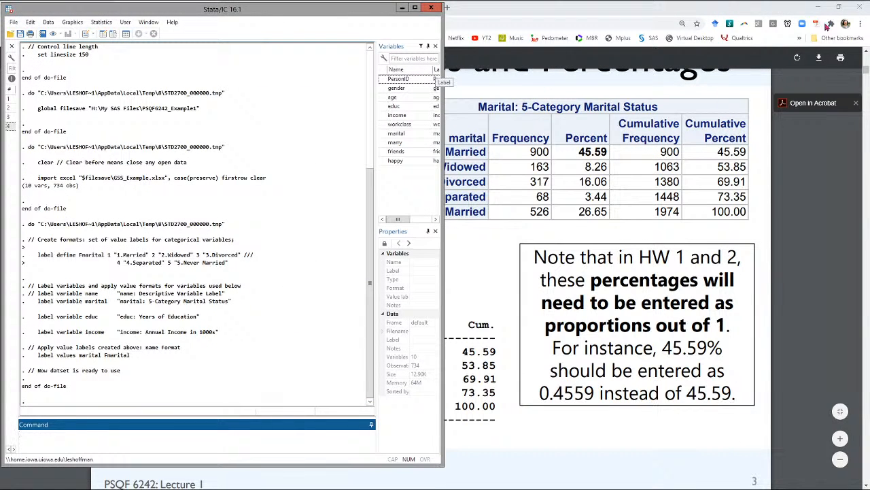
Step: Bring up the Example1_STATA_Syntax do-file, uncover more of the results beside it, and go to the univariate statistics section
mouse_move(823, 1)
click(645, 7)
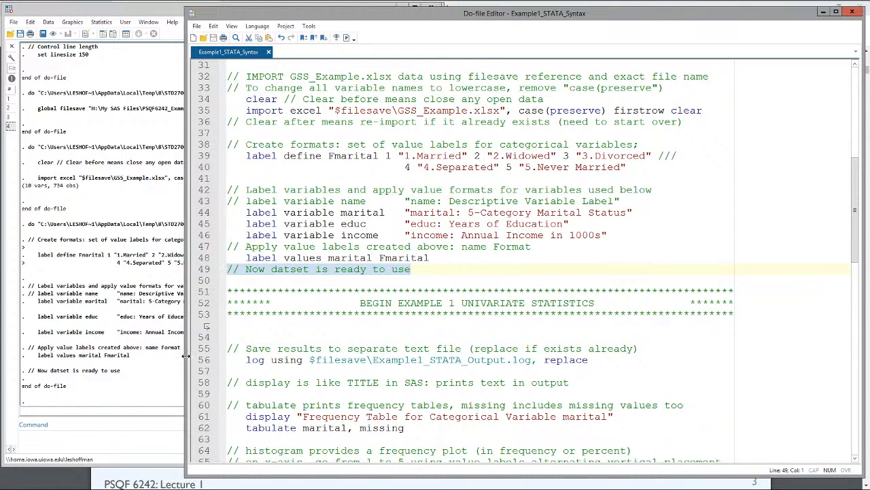
drag(186, 356, 236, 358)
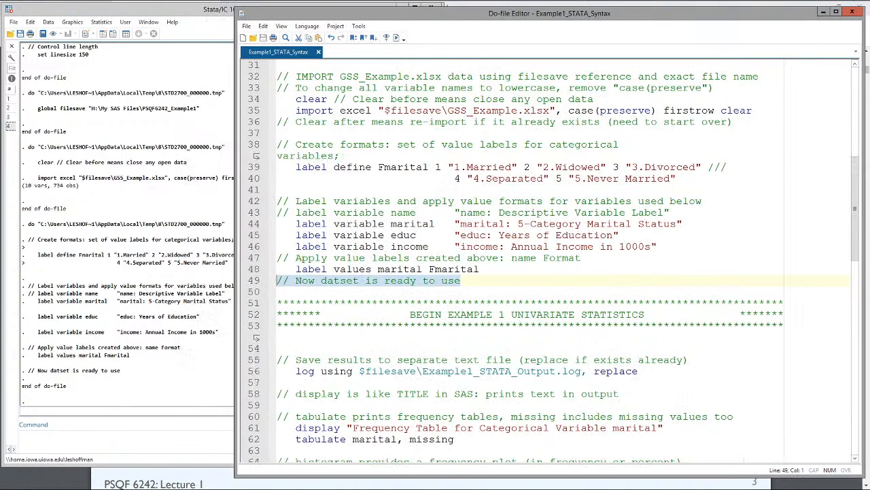
scroll(551, 261, down, 2)
scroll(551, 261, down, 2)
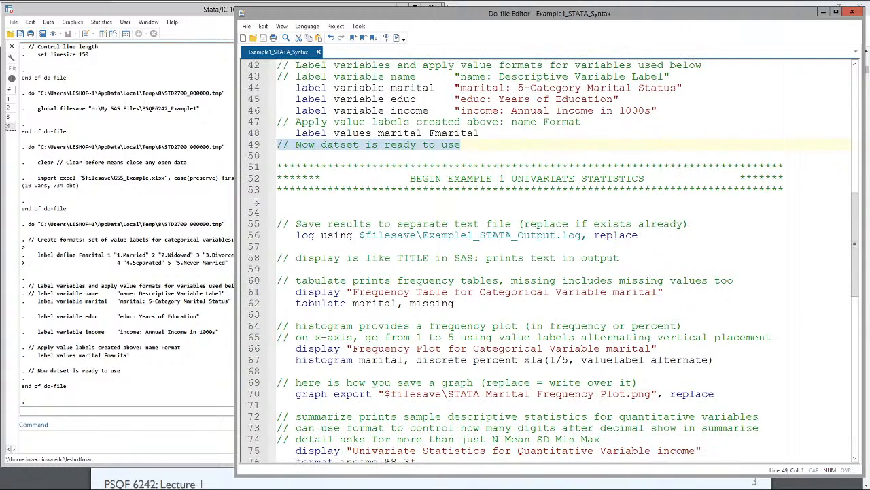
scroll(551, 261, down, 1)
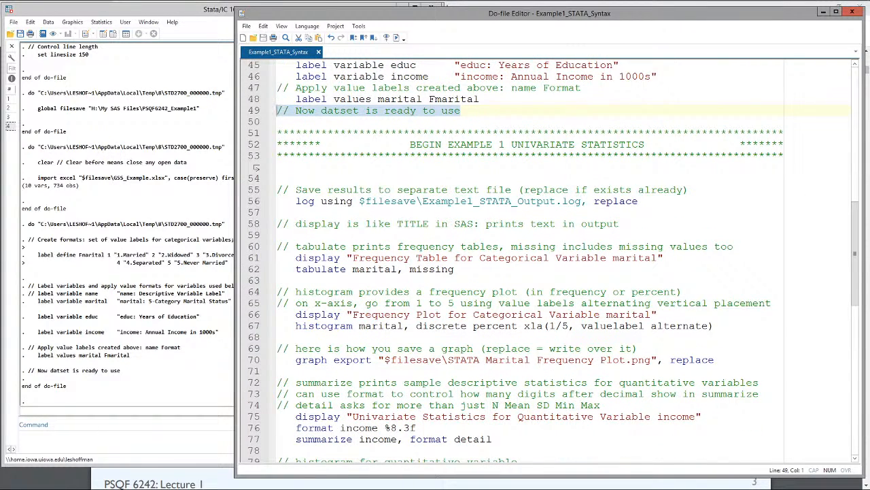
scroll(551, 261, down, 2)
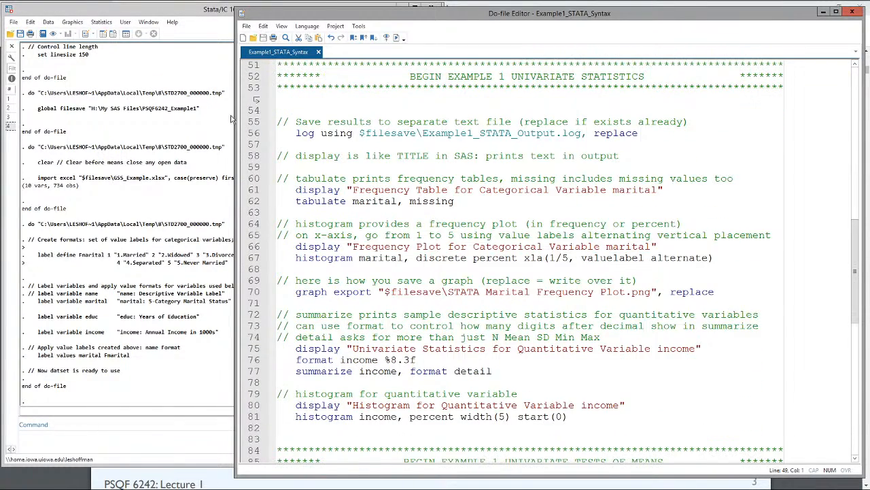
Step: Examine the log using command that saves results to Example1_STATA_Output.log, with the results window as reference
drag(277, 122, 657, 134)
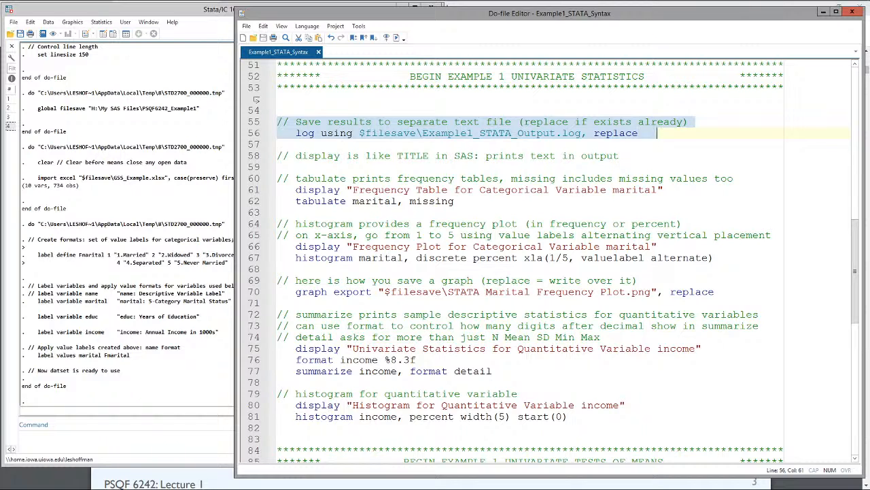
click(134, 168)
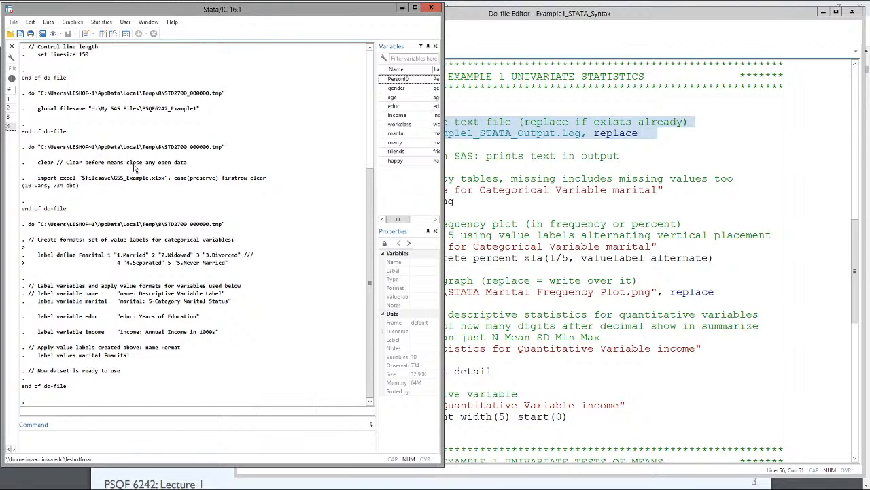
click(547, 133)
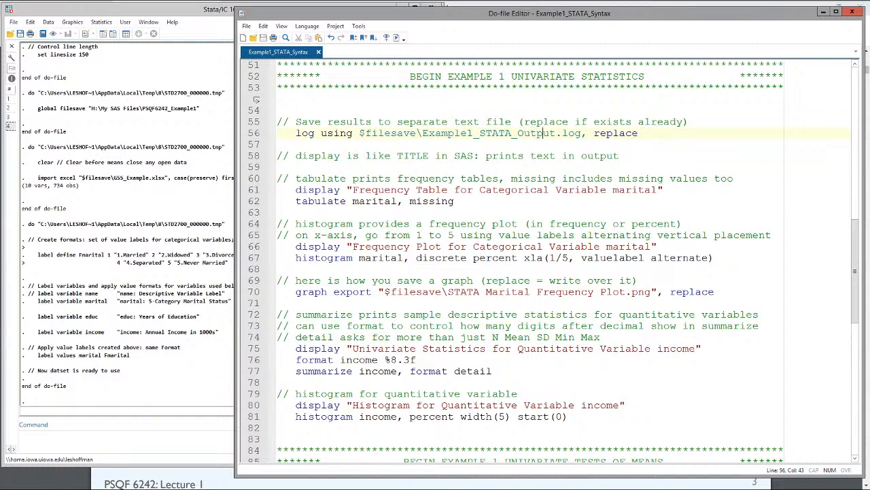
Step: Examine the marital frequency table code, comparing the display command and its title text with the tabulate command
drag(277, 178, 455, 201)
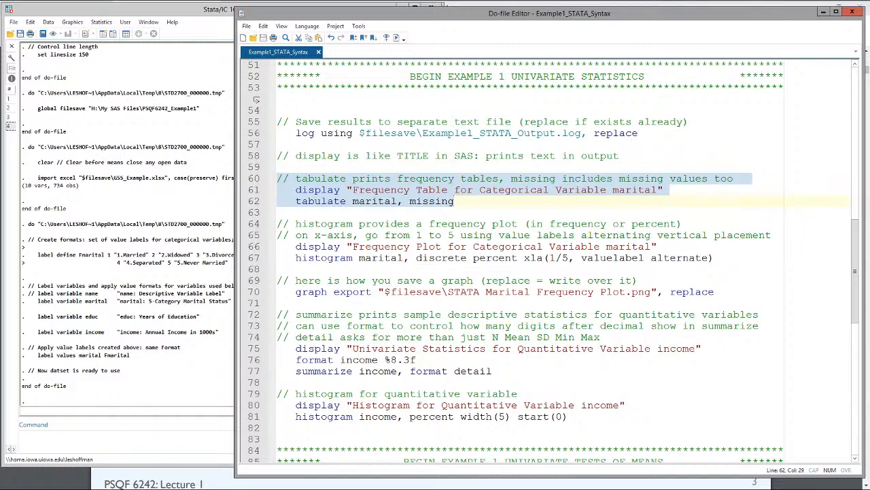
click(397, 234)
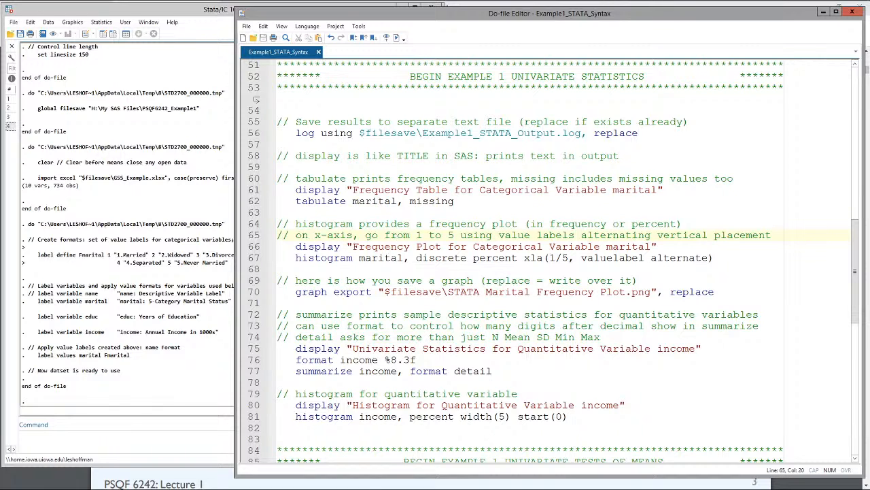
double_click(321, 189)
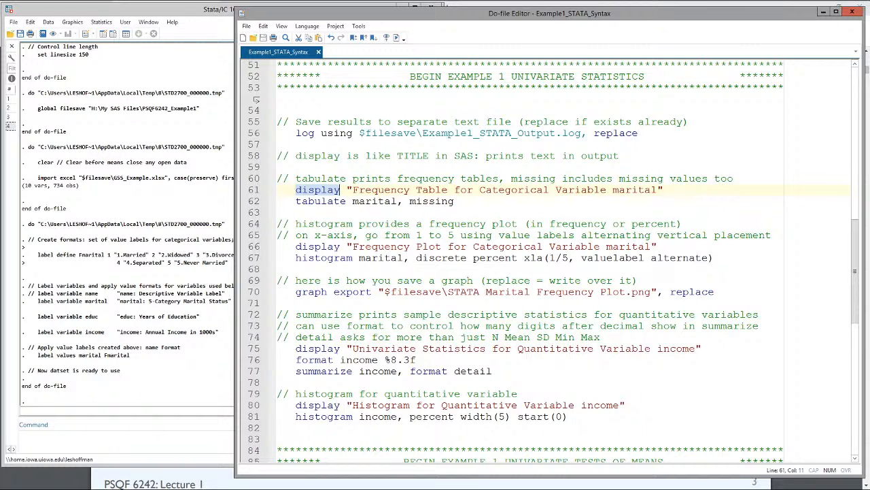
drag(353, 189, 657, 190)
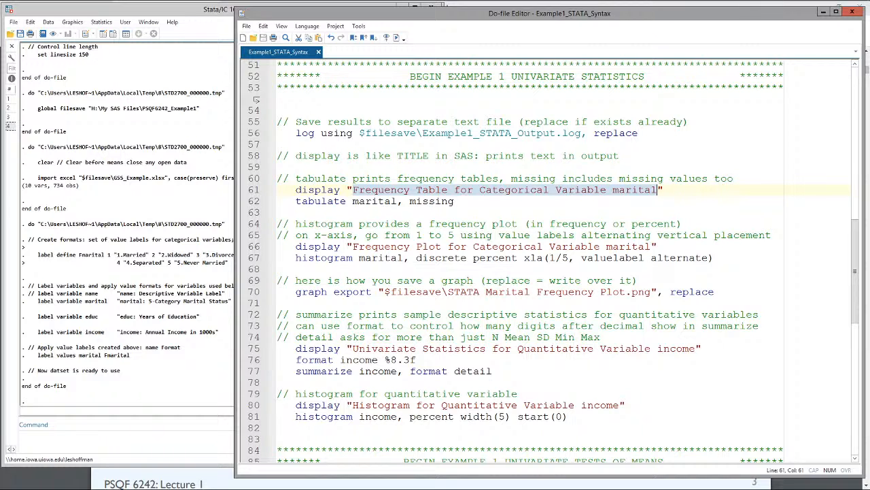
double_click(335, 205)
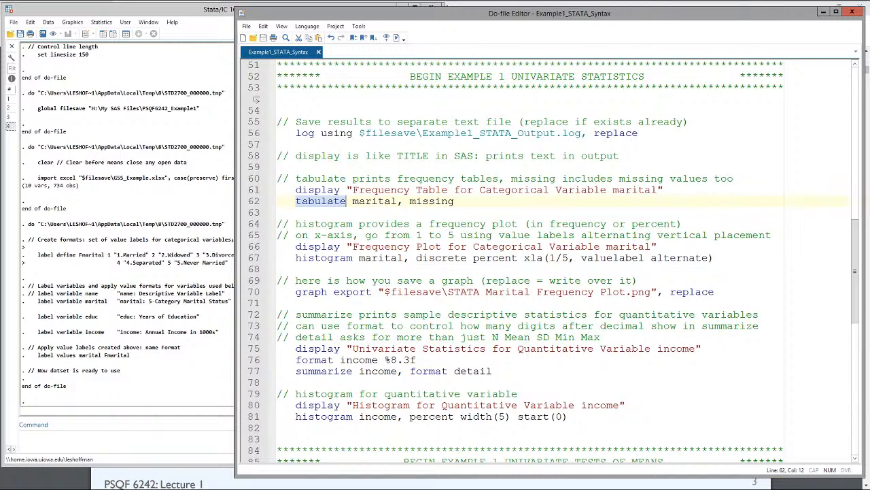
double_click(327, 191)
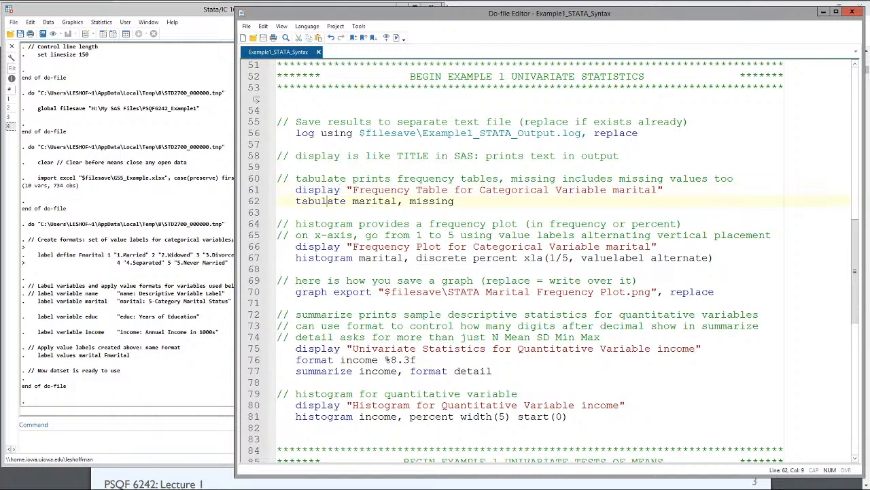
double_click(328, 202)
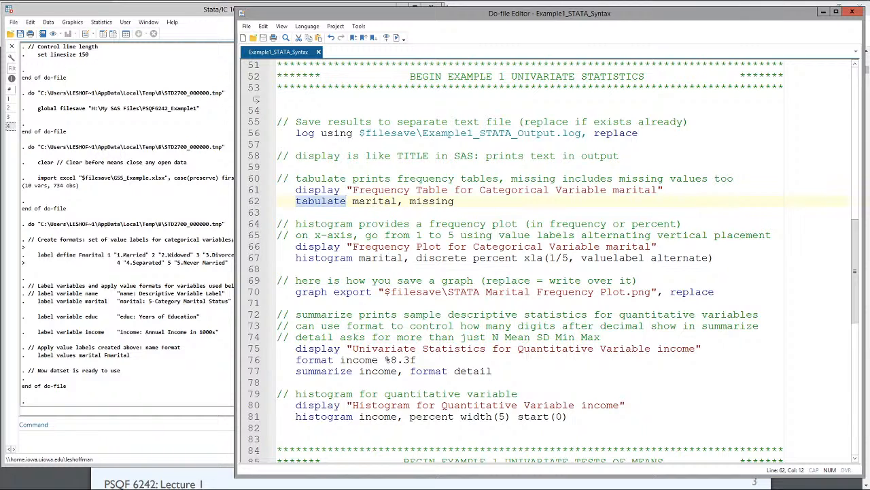
drag(352, 190, 658, 189)
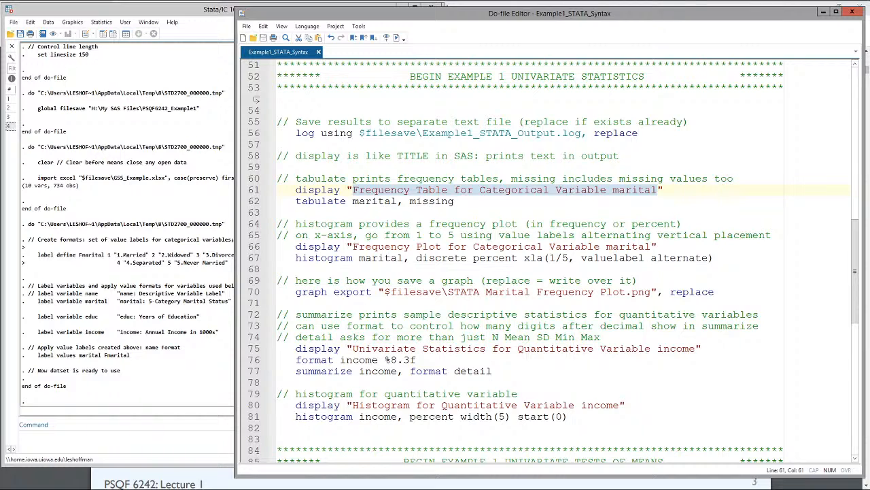
Step: Examine the variable name, comma and missing option in the tabulate marital line, checking marital against the dataset's variable list
click(373, 204)
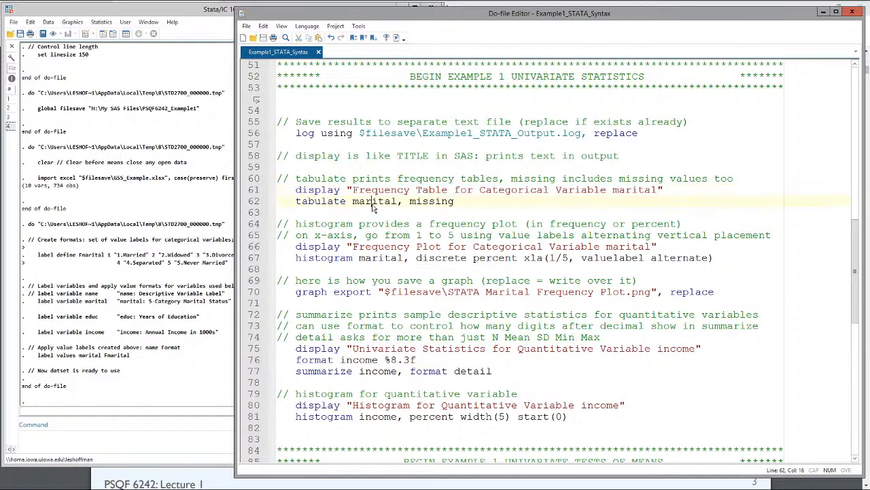
double_click(373, 204)
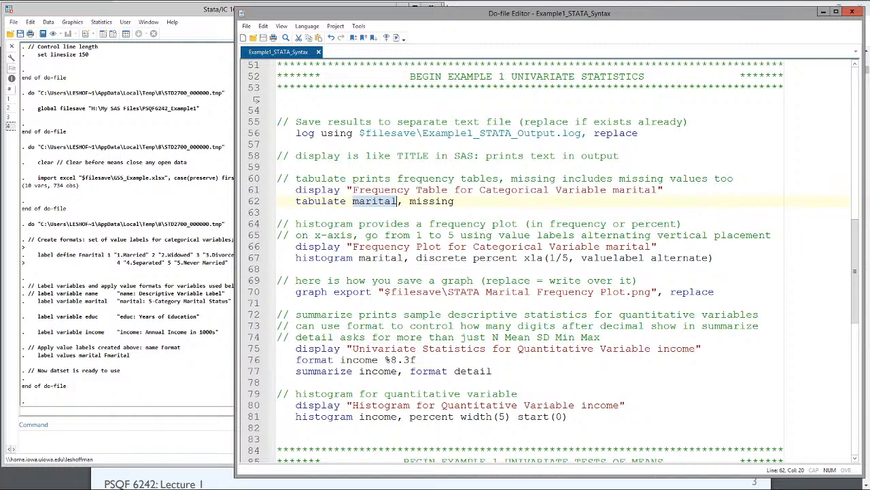
click(215, 201)
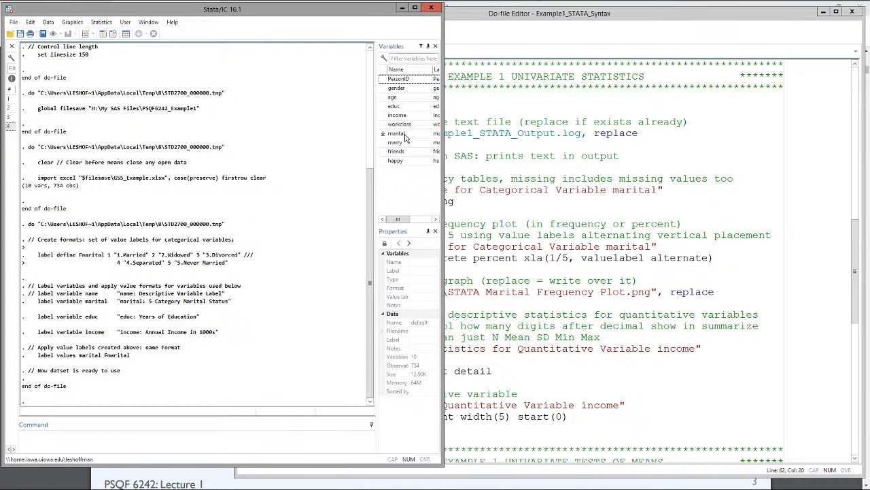
click(480, 190)
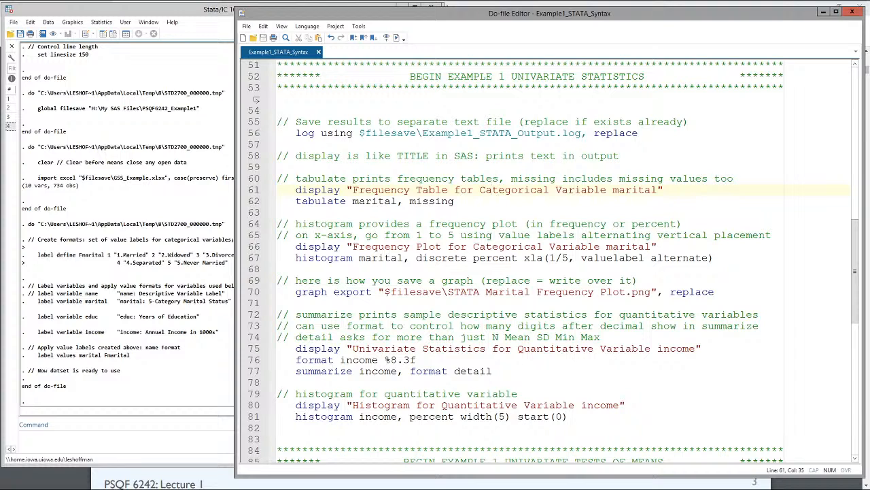
double_click(373, 201)
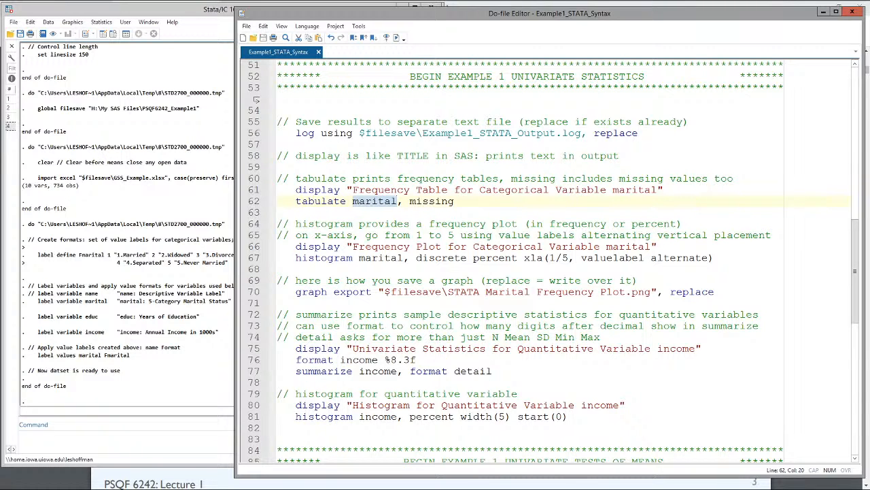
double_click(399, 201)
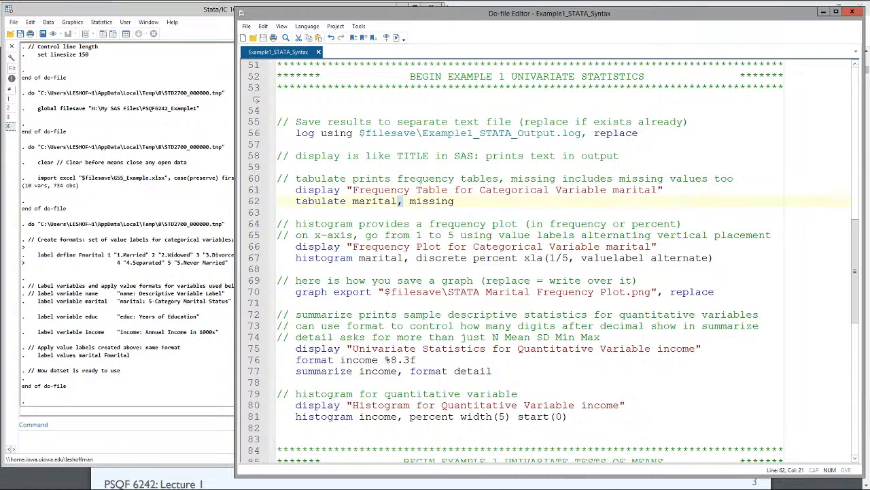
double_click(434, 201)
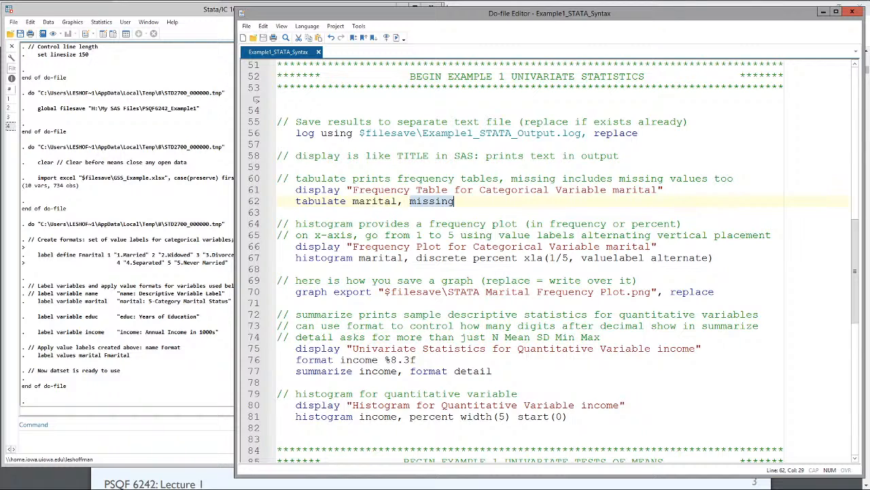
Step: Execute only the frequency table code for marital, from the tabulate comment through the tabulate marital, missing line
click(272, 182)
drag(276, 178, 455, 202)
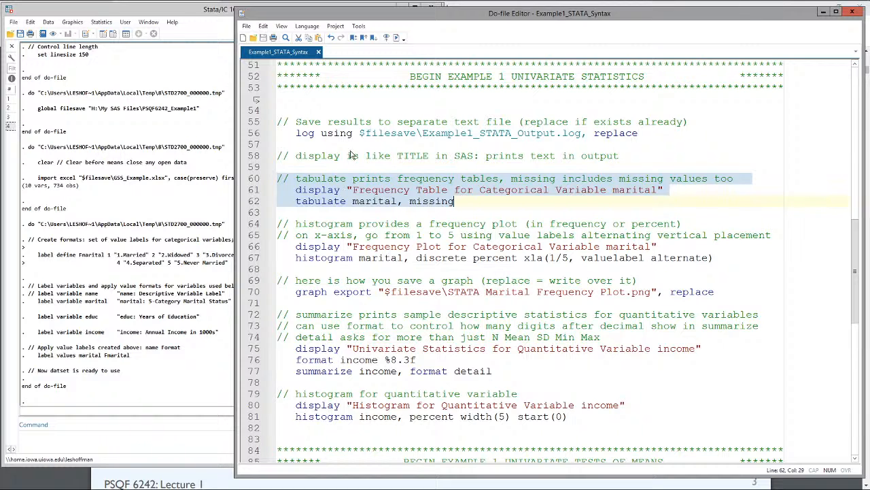
click(396, 39)
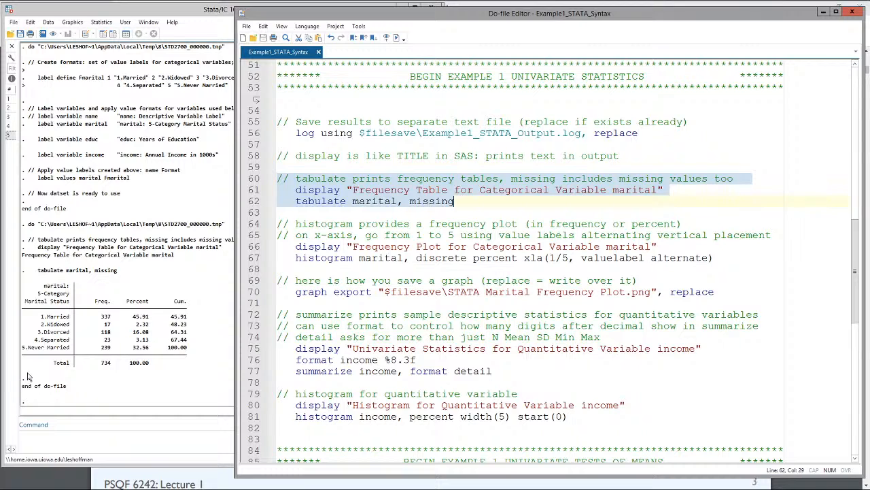
Step: Examine the marital frequency table in the results window and check the available copy options for output
click(182, 341)
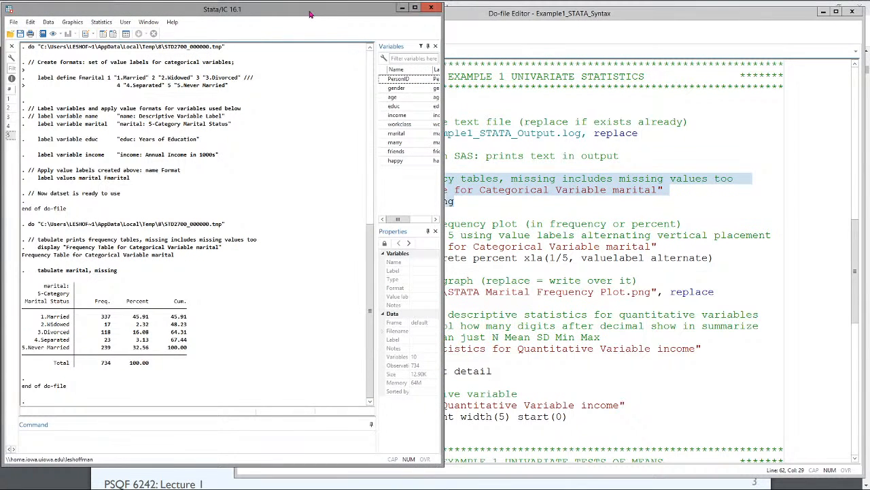
drag(312, 15, 363, 16)
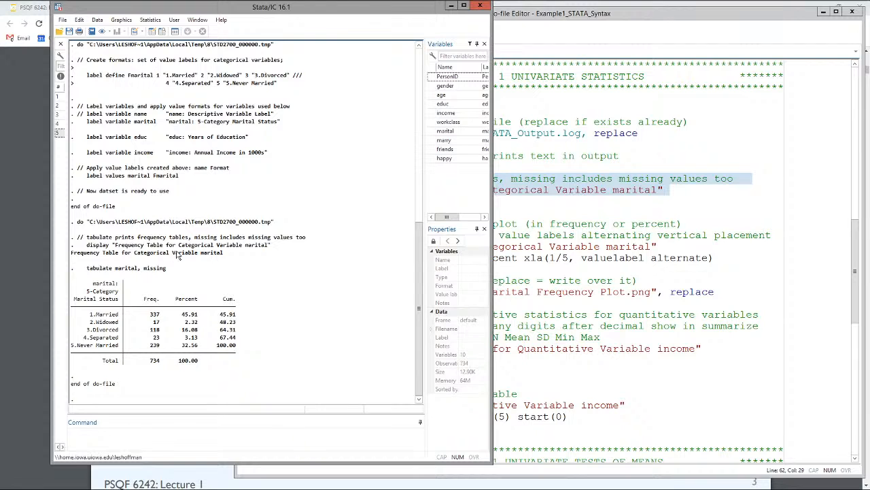
scroll(227, 363, up, 1)
click(79, 20)
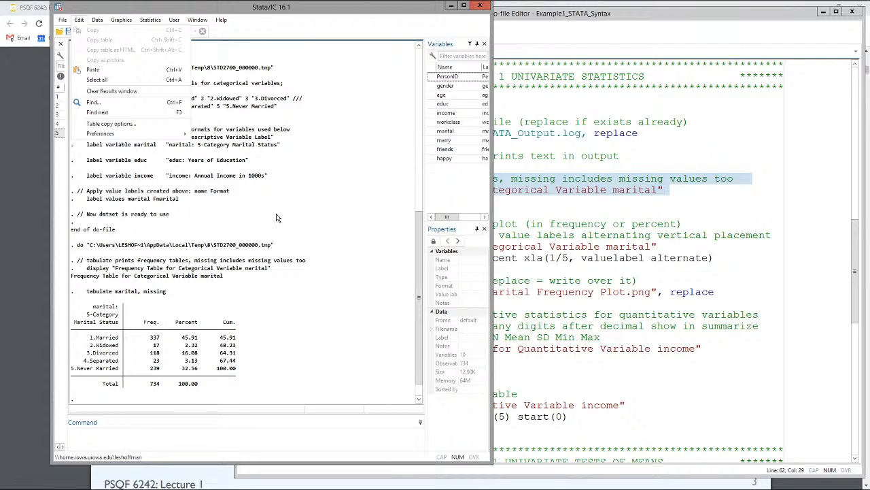
click(272, 251)
scroll(271, 252, down, 1)
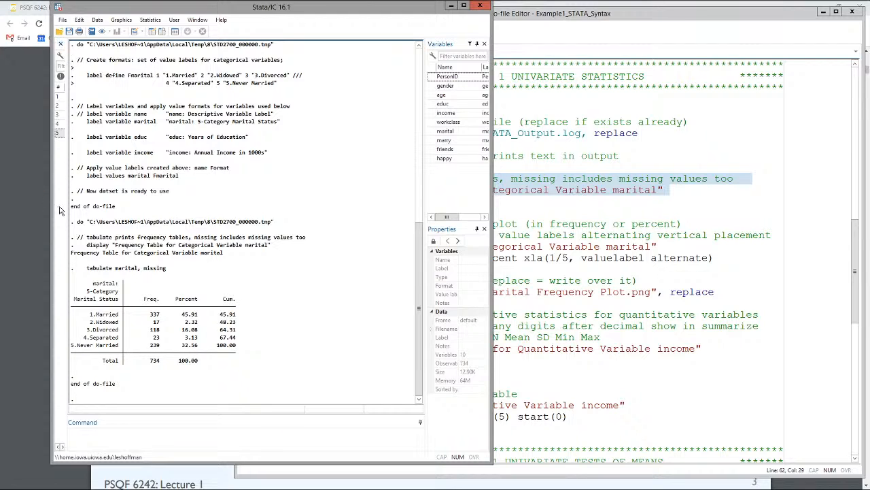
drag(72, 267, 314, 378)
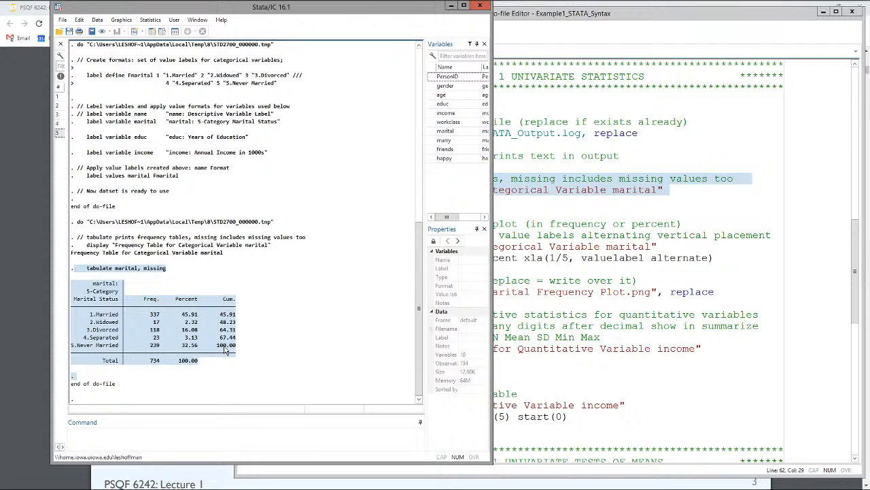
click(164, 367)
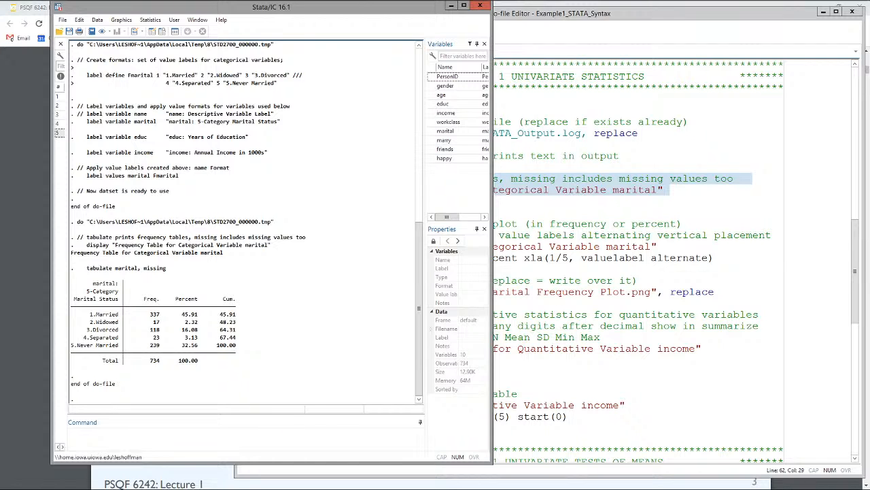
Step: Examine the marital frequency plot code, from the histogram comments to the display line with the plot's title text
drag(644, 246, 644, 258)
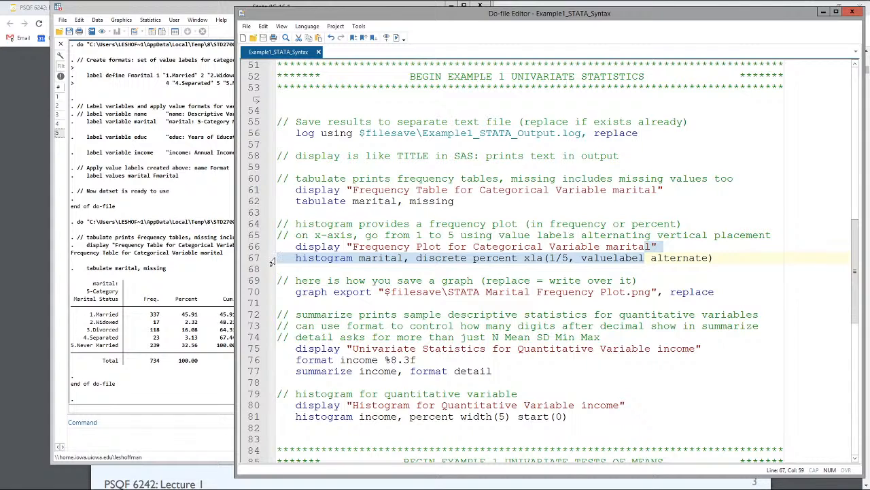
scroll(554, 262, down, 1)
drag(278, 190, 307, 224)
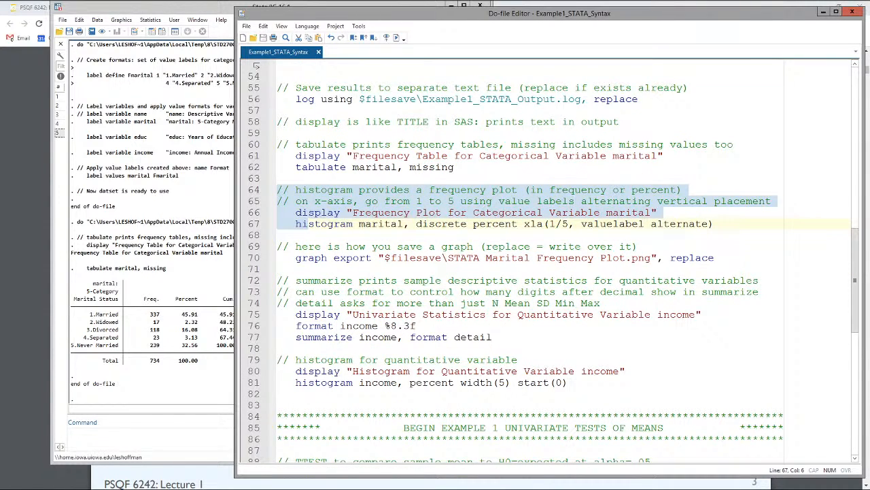
scroll(553, 261, down, 1)
scroll(554, 262, down, 1)
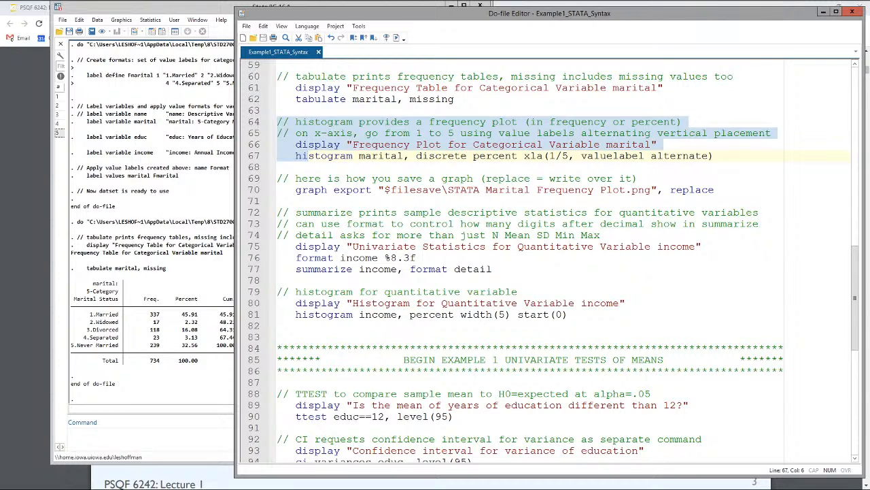
click(322, 144)
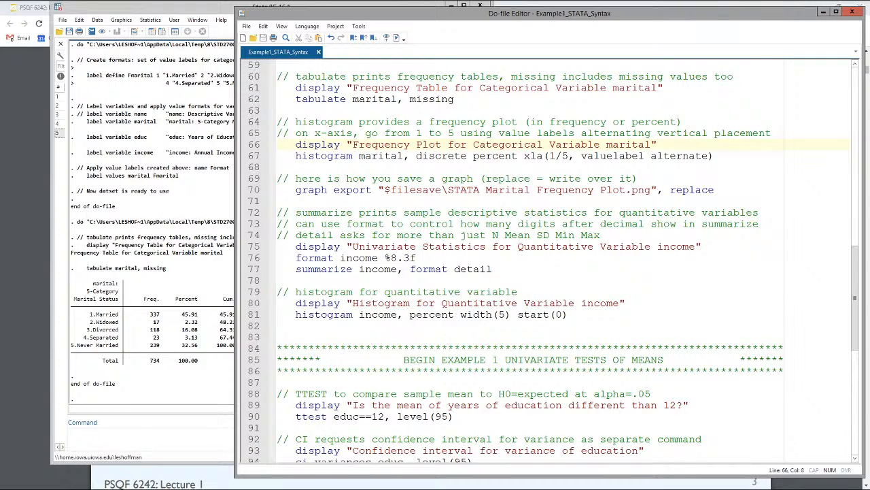
Step: Examine the histogram marital line part by part: command, variable, comma, percent option and the xla(1/5, valuelabel alternate) axis settings
double_click(319, 156)
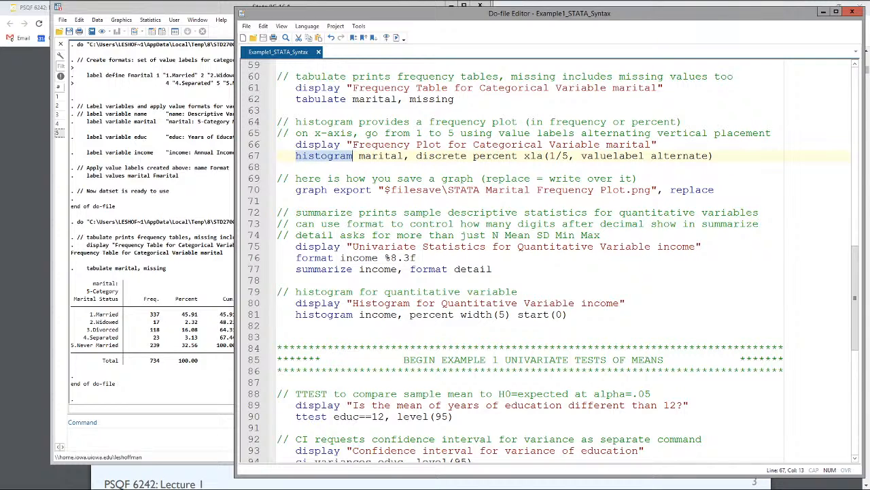
double_click(378, 156)
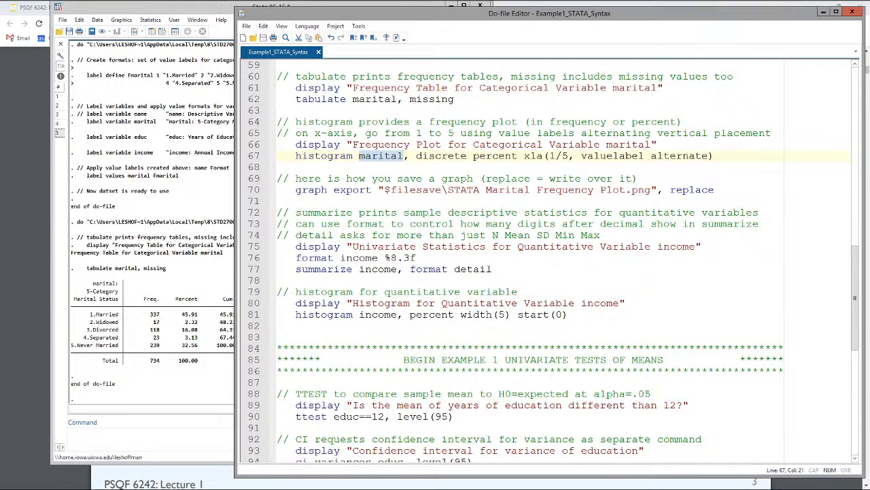
click(407, 156)
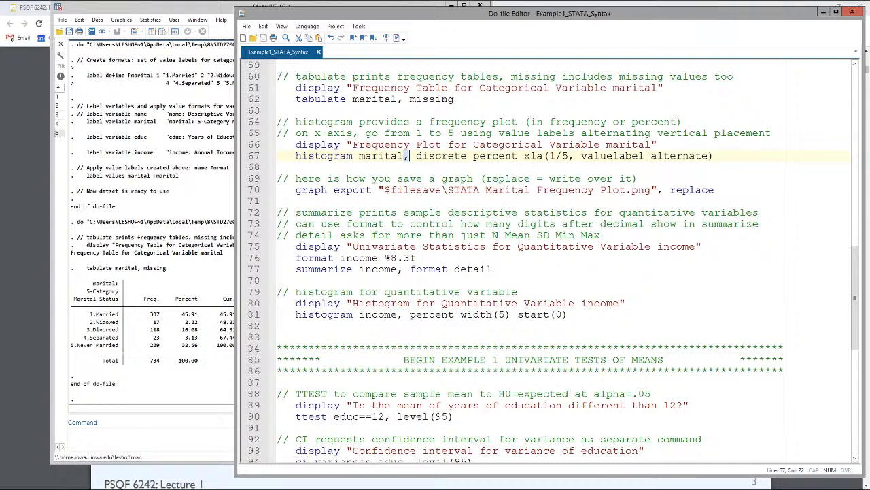
double_click(496, 156)
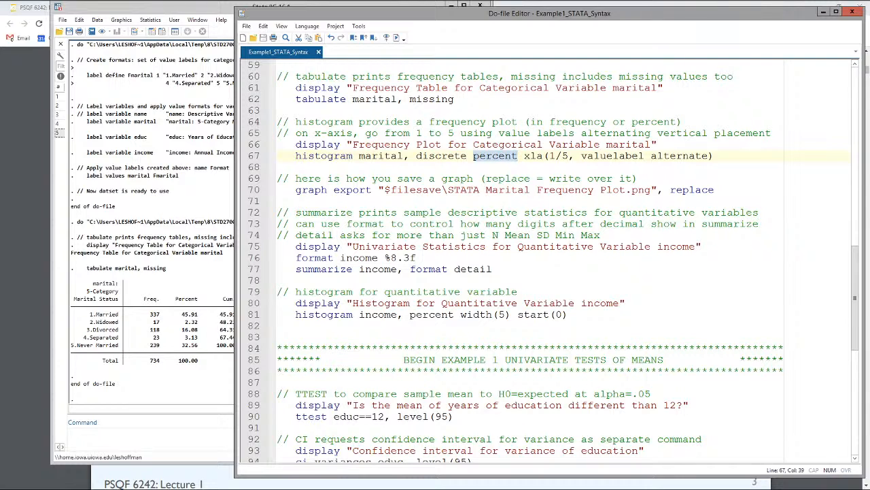
drag(524, 157, 714, 157)
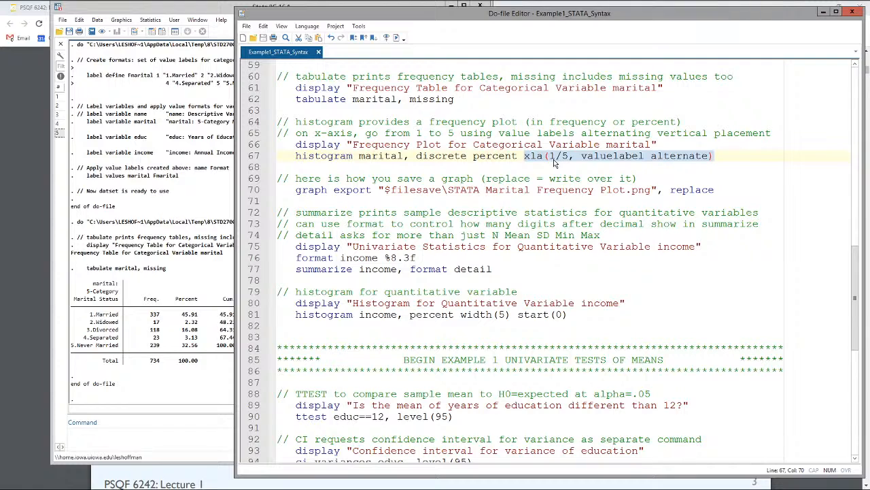
click(592, 158)
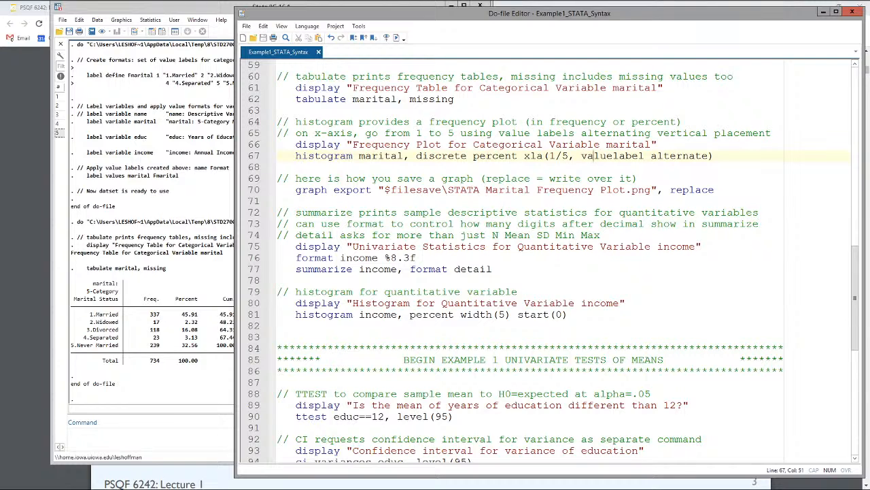
Step: Execute only the display and histogram lines for marital, reposition the resulting graph window and check its save options
drag(280, 167, 278, 145)
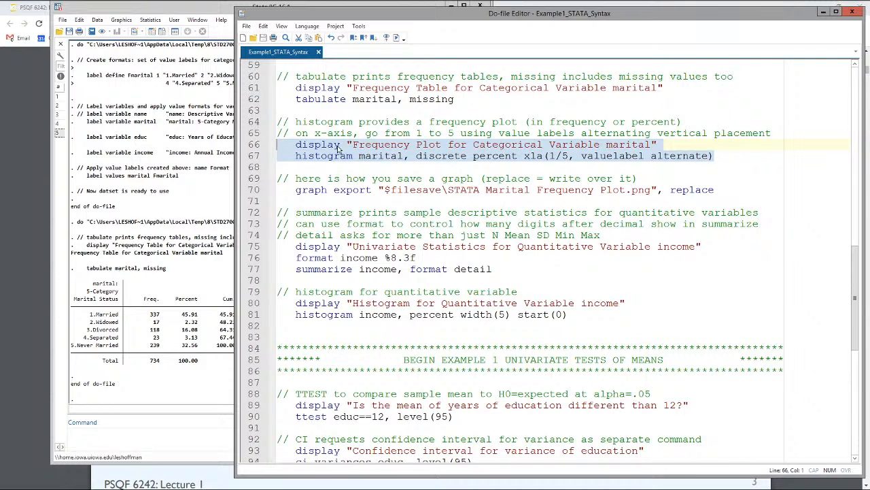
click(397, 39)
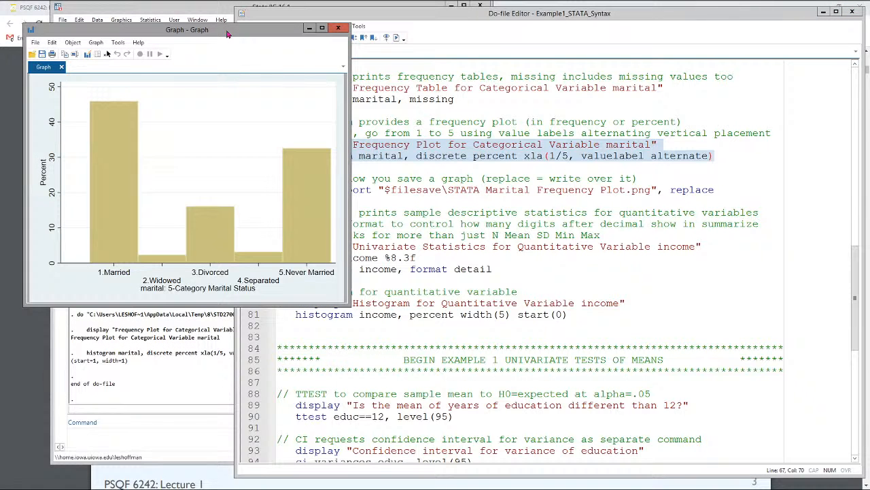
drag(227, 34, 359, 49)
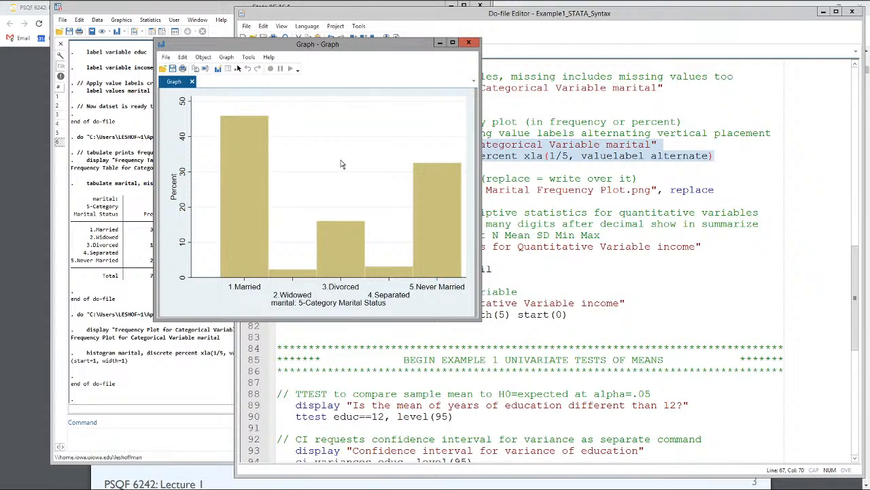
click(166, 58)
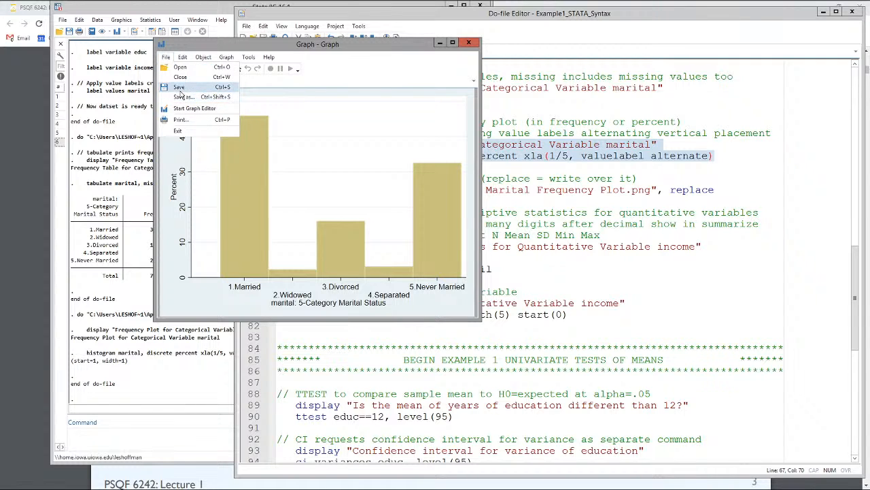
Step: Return to the do-file and examine the graph export line that saves the marital plot through syntax
click(590, 178)
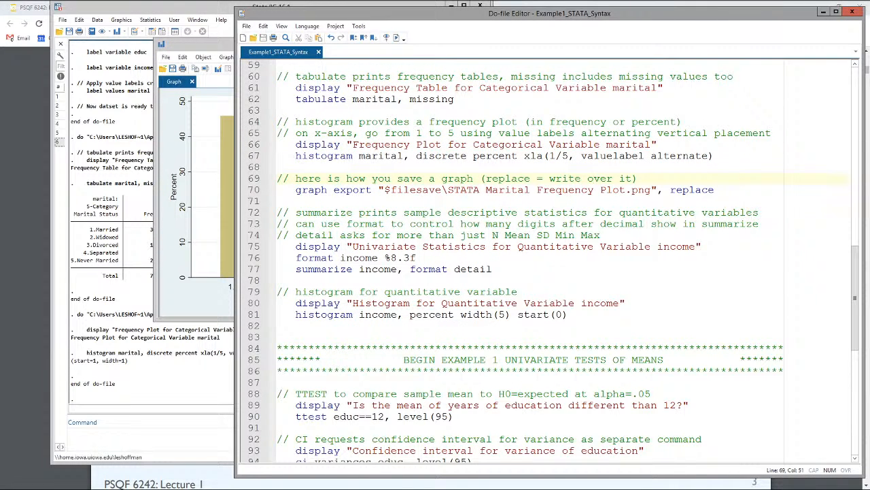
drag(718, 190, 278, 191)
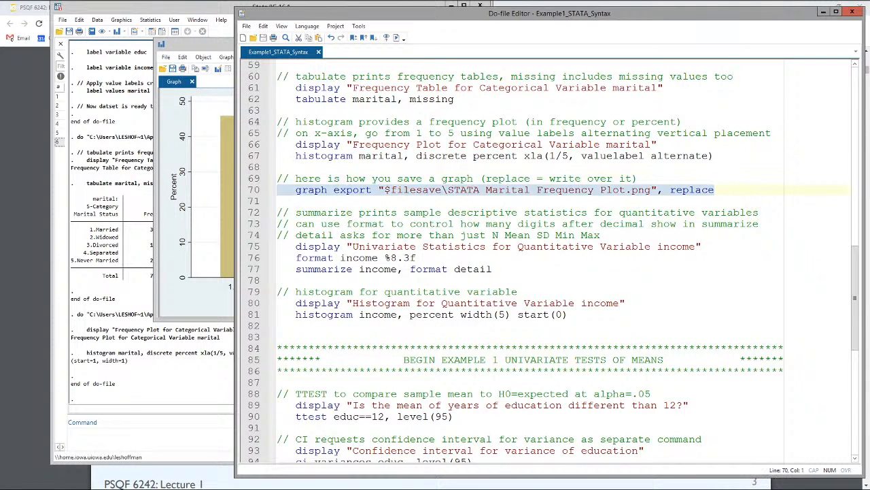
click(359, 197)
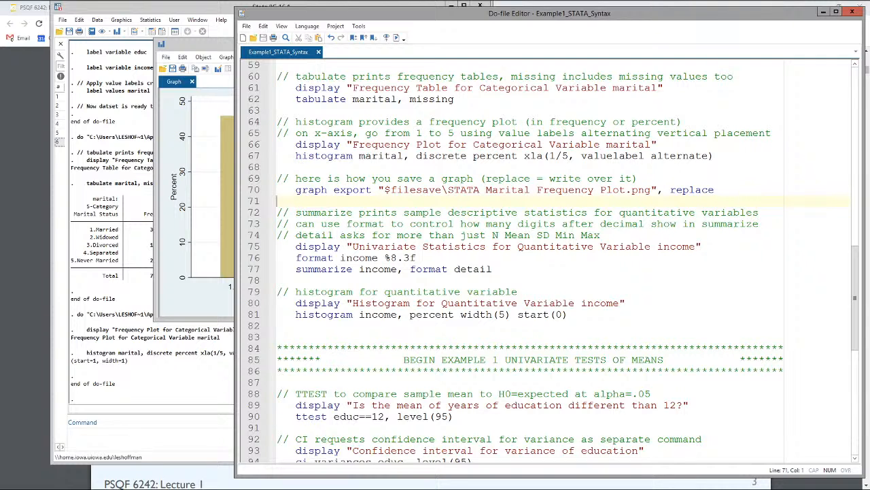
Step: Trace the $filesave reference in the graph export line back to its folder path in the global filesave definition
drag(384, 191, 440, 193)
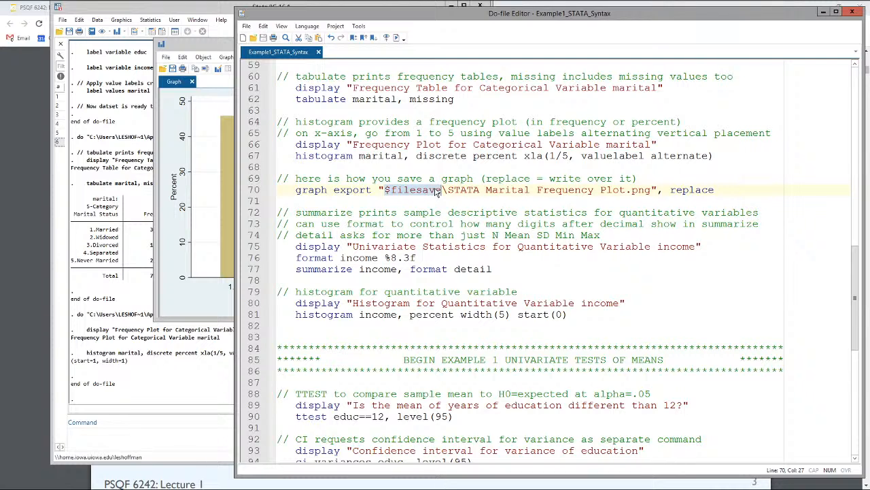
scroll(431, 200, up, 5)
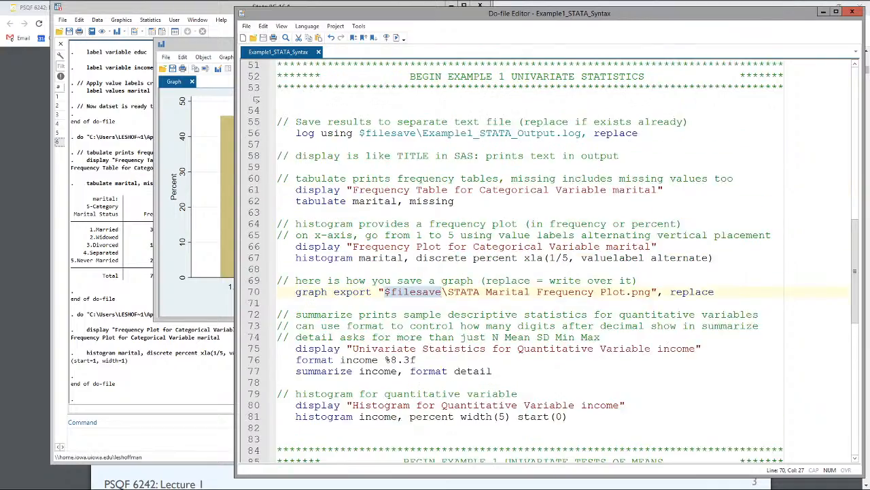
scroll(554, 261, up, 8)
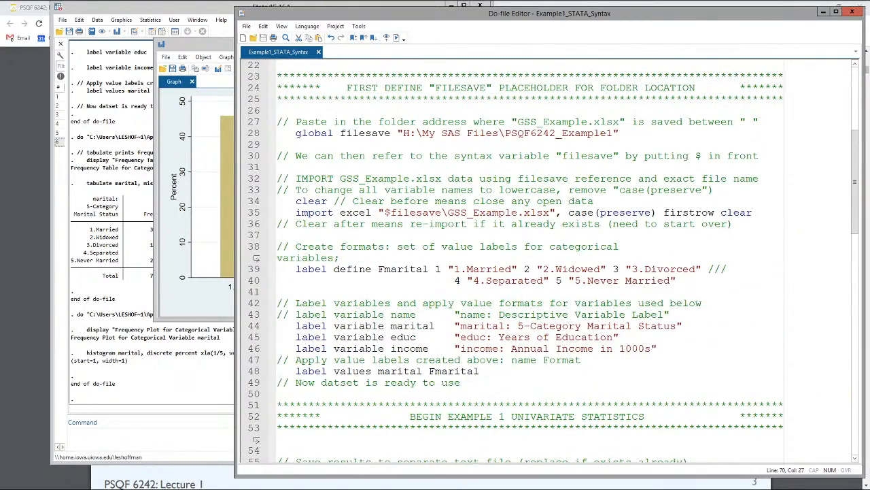
scroll(531, 259, up, 2)
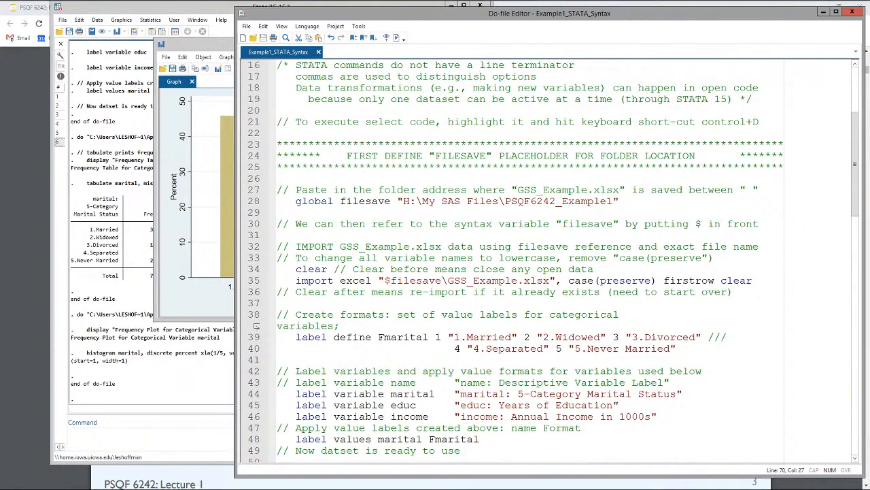
drag(404, 201, 614, 201)
scroll(516, 214, down, 10)
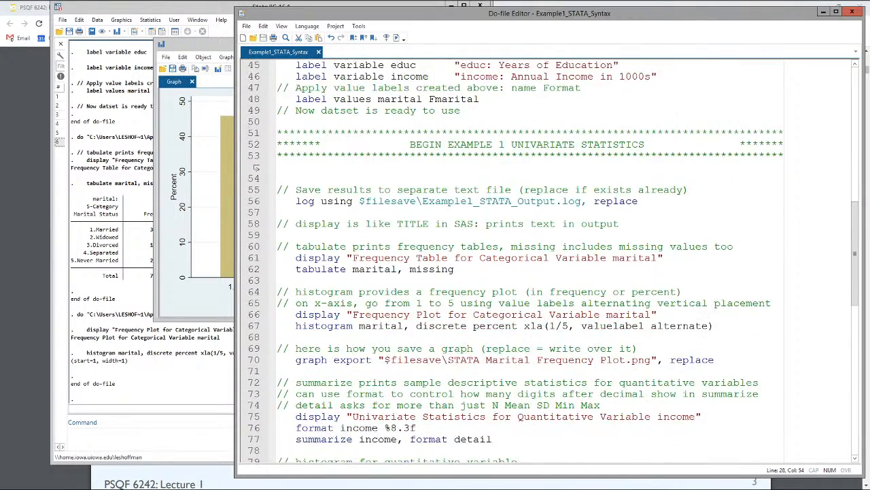
scroll(530, 259, down, 7)
scroll(530, 258, up, 3)
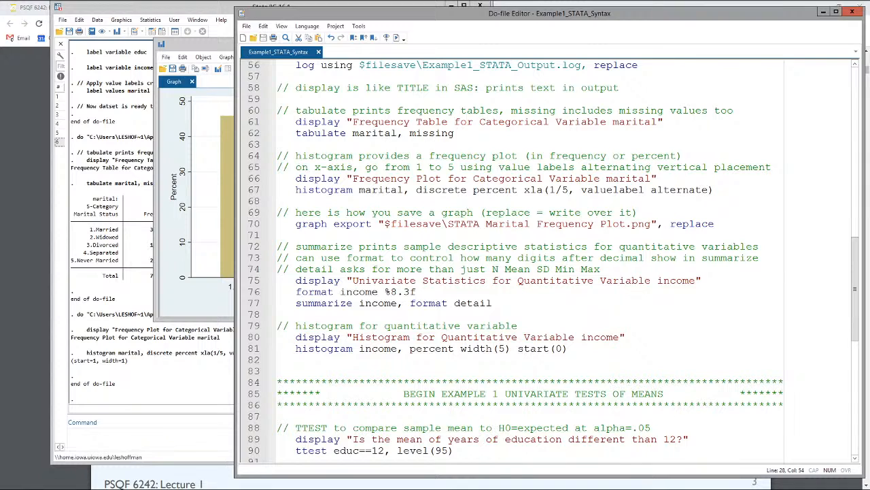
drag(383, 223, 442, 224)
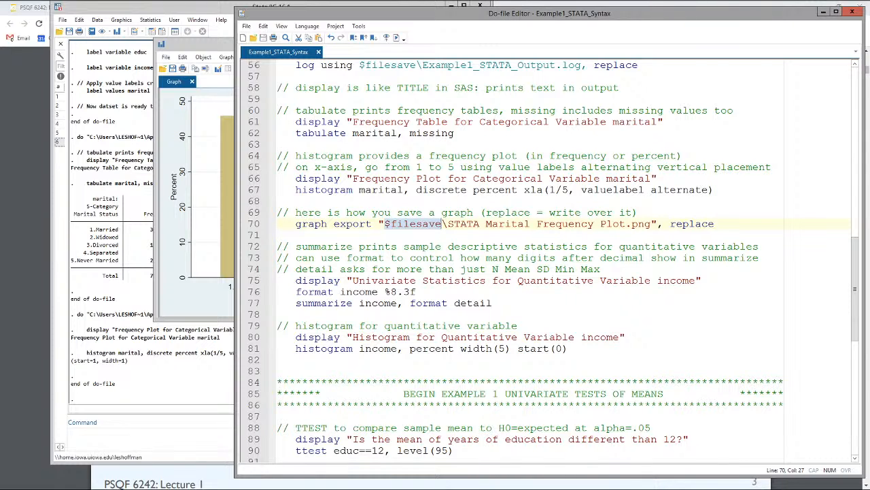
Step: Check the export file name STATA Marital Frequency Plot and the replace option, and close the marital graph window
drag(448, 224, 624, 224)
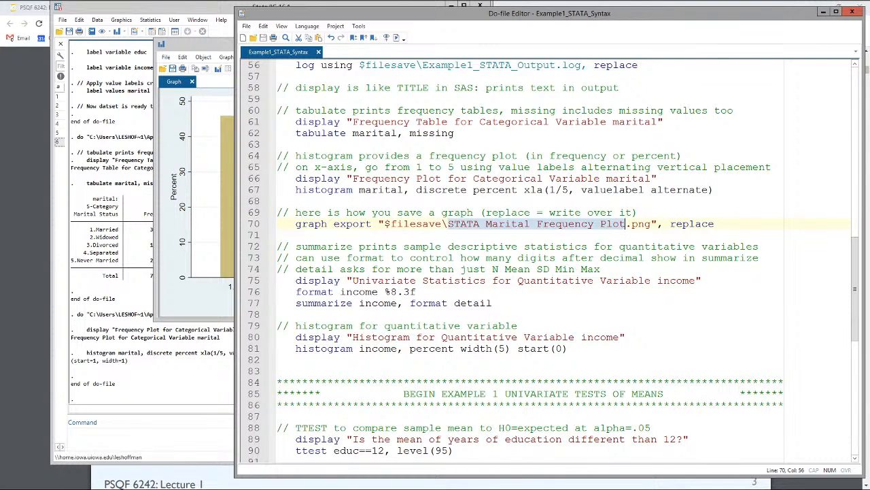
double_click(696, 223)
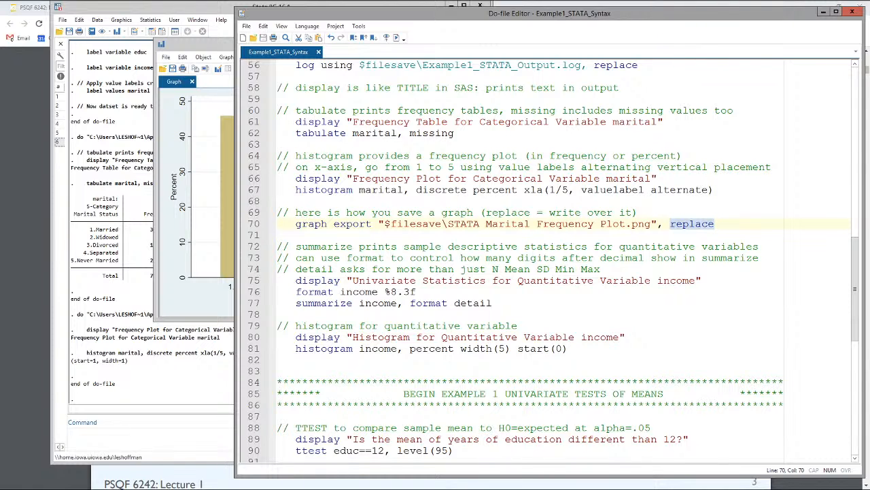
click(223, 60)
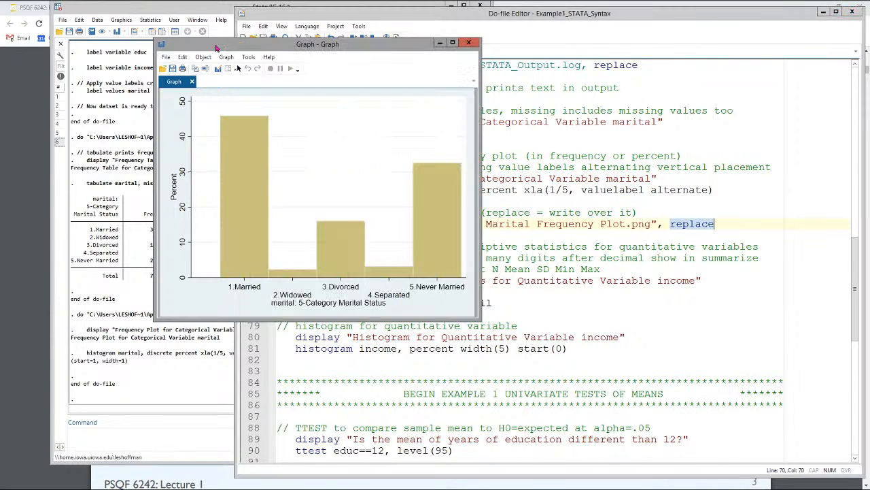
click(469, 43)
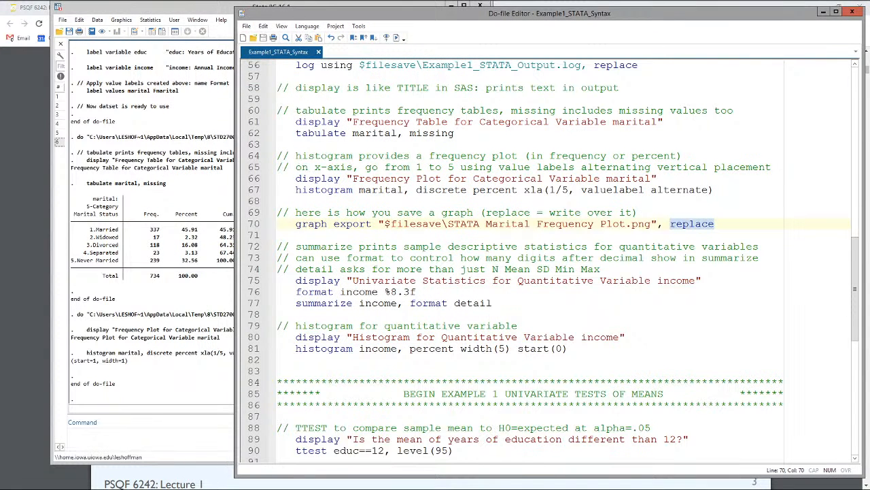
Step: Switch to the lecture PDF in Chrome, review the marital status frequency plot slide, and return to the Stata do-file
mouse_move(312, 2)
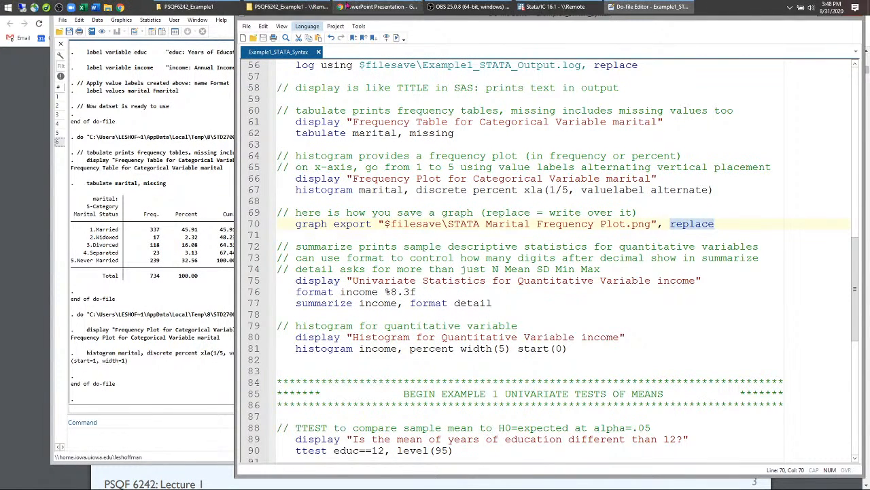
click(377, 7)
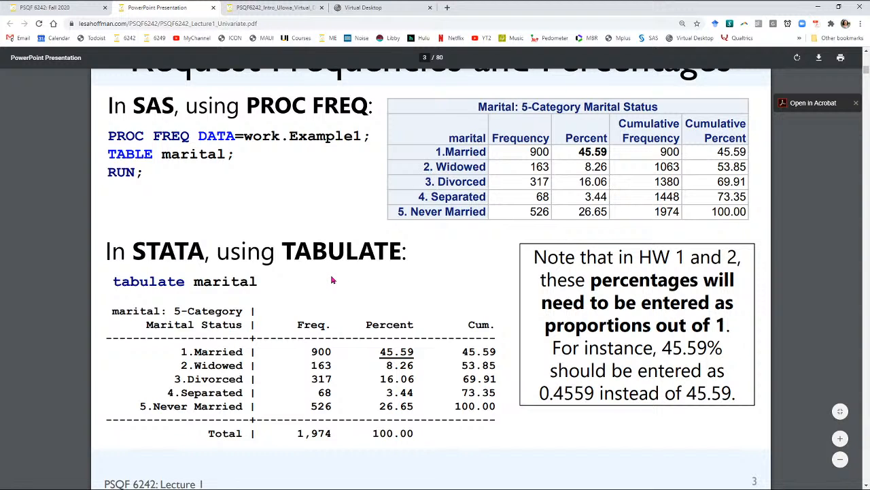
scroll(333, 281, down, 4)
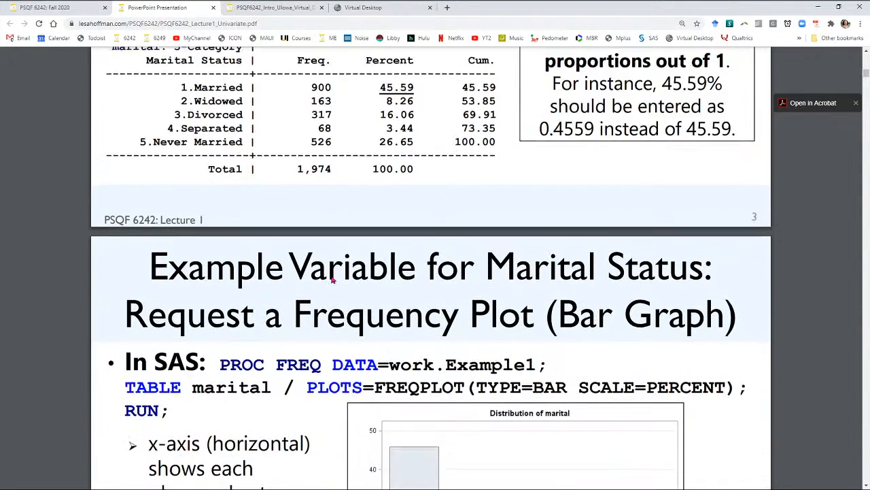
scroll(333, 281, down, 3)
scroll(332, 278, down, 1)
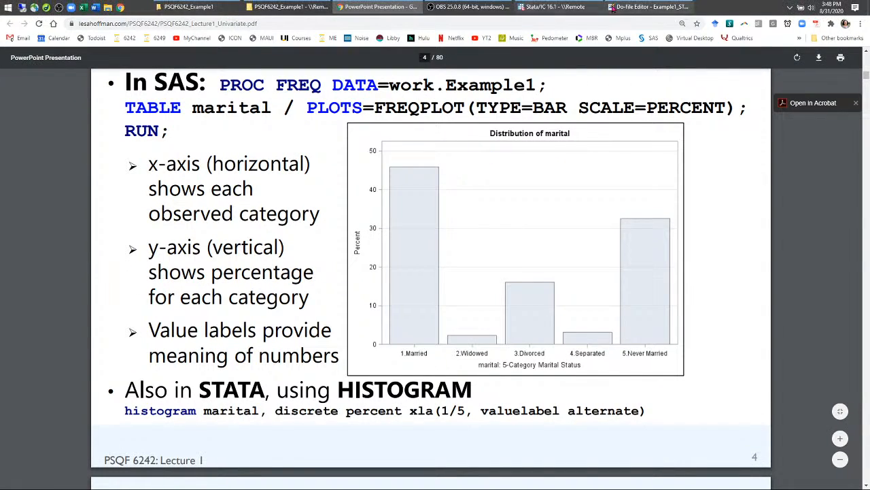
click(452, 7)
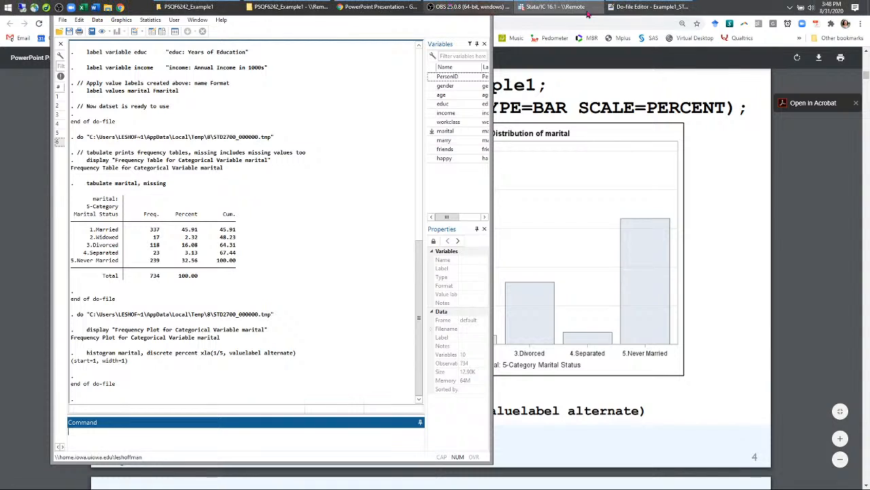
click(634, 5)
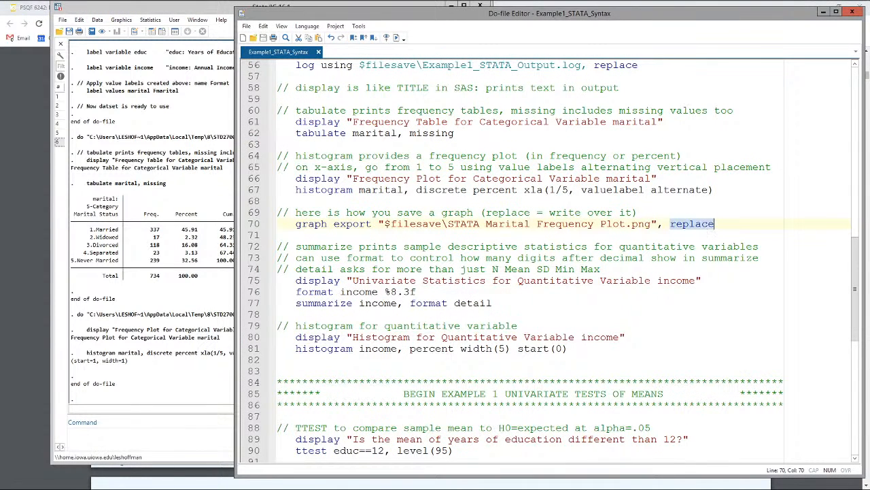
scroll(544, 258, up, 3)
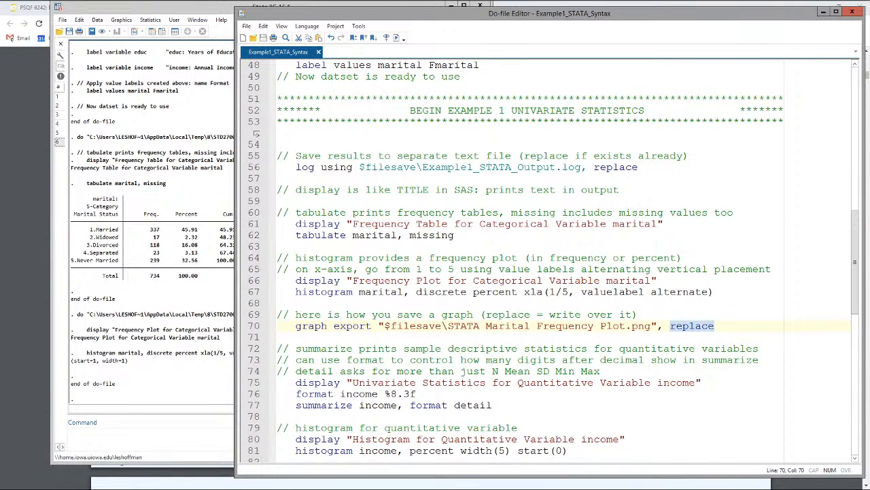
Step: Compare the tabulate command for marital with the summarize block for the quantitative variable income
double_click(321, 235)
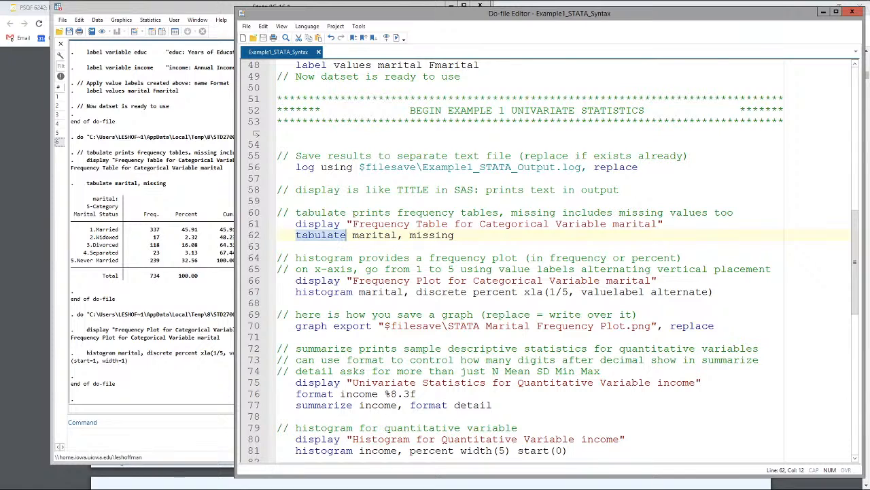
scroll(544, 258, down, 3)
scroll(544, 258, down, 2)
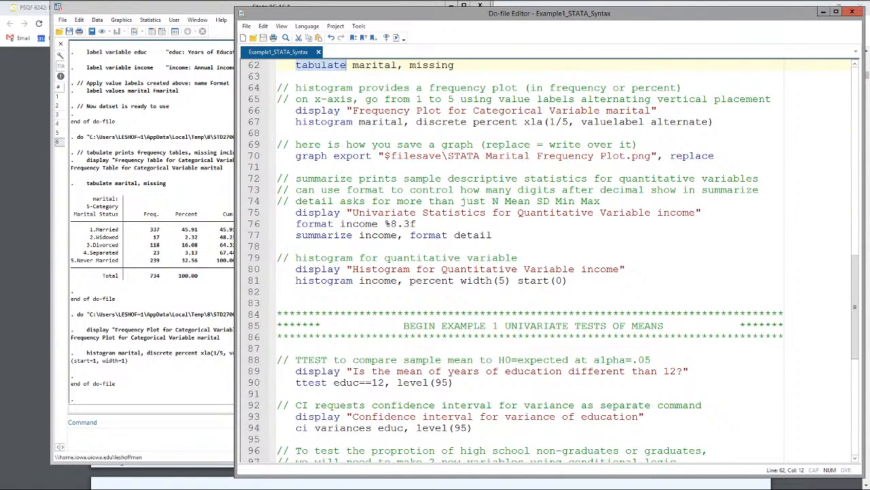
double_click(323, 235)
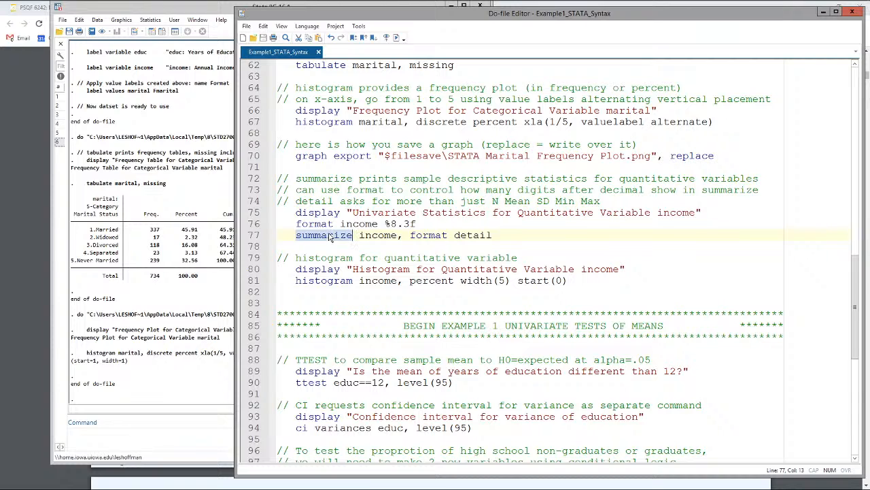
drag(272, 215, 499, 236)
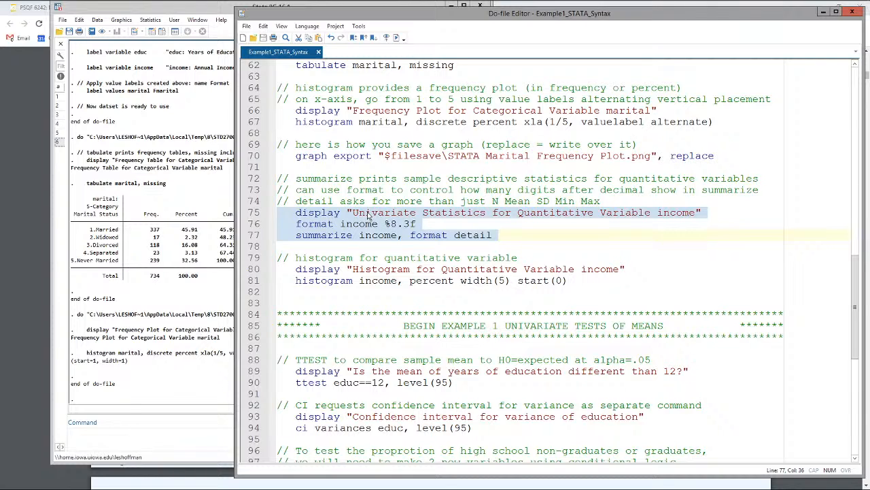
Step: Examine the %8.3f display format for income and the format and detail options on the summarize line
click(385, 223)
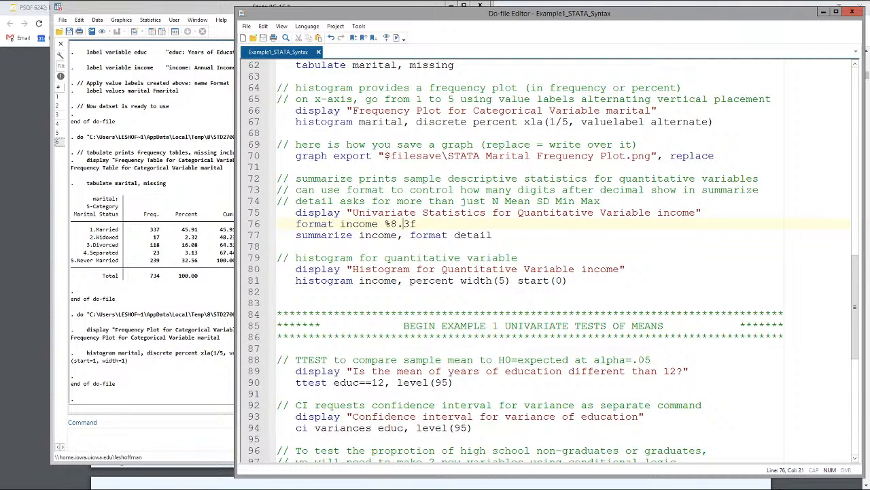
click(410, 224)
double_click(340, 234)
click(384, 234)
drag(410, 236, 492, 235)
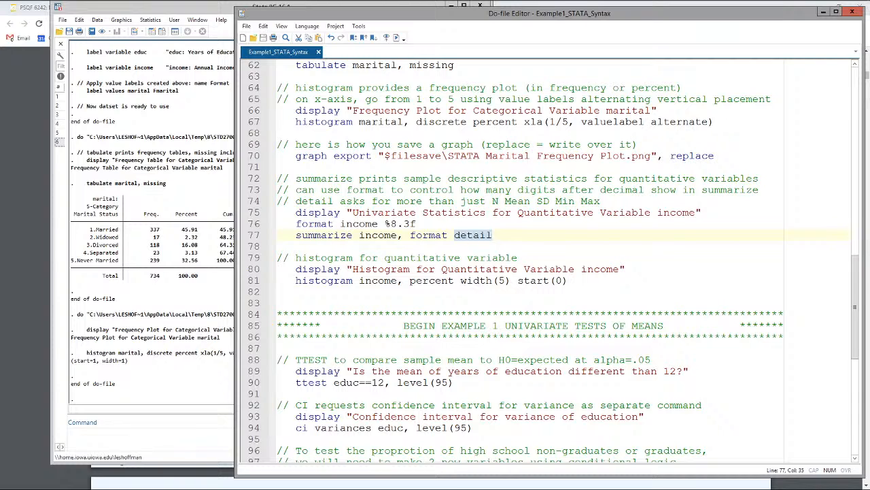
Step: Run the univariate statistics block for income with the detail option and bring its output forward in the results window
drag(277, 212, 448, 235)
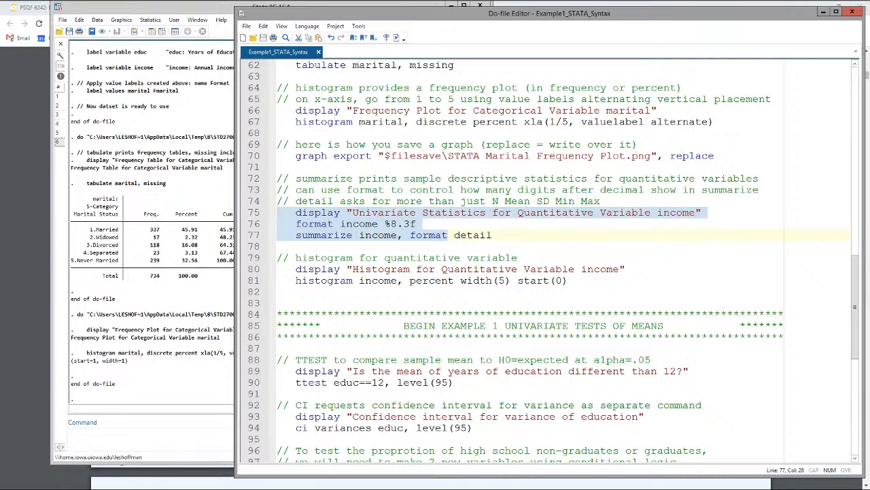
click(396, 38)
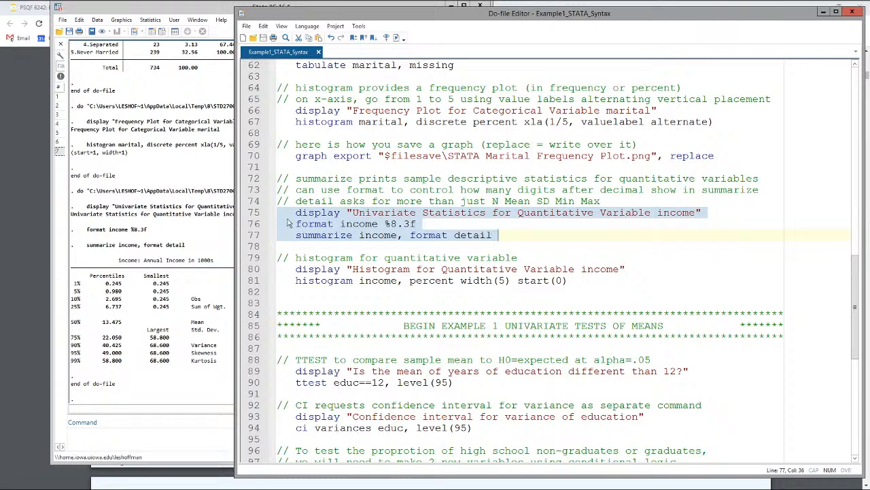
click(186, 214)
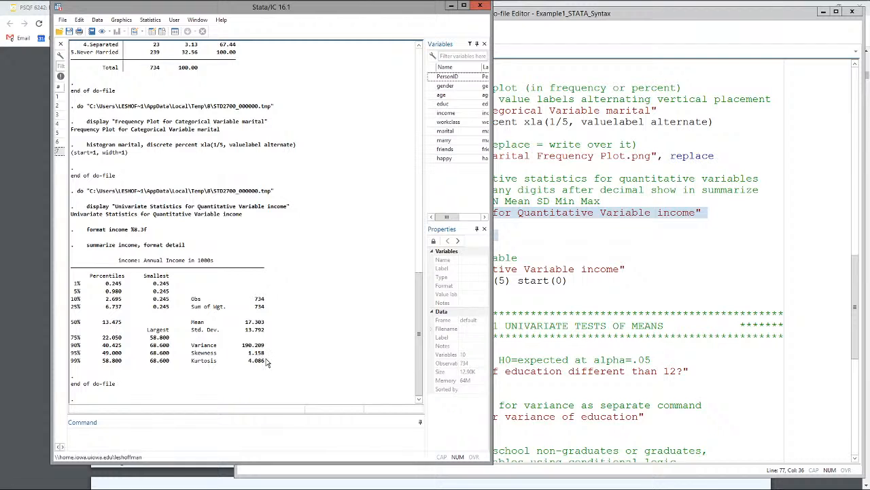
Step: Remove the detail option from the summarize income line, rerun the univariate statistics block and view the shorter output
click(518, 257)
double_click(476, 235)
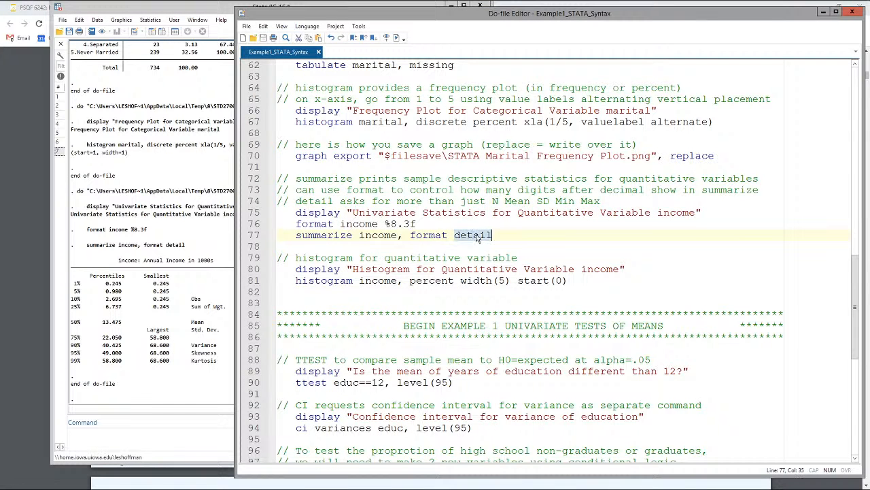
key(BackSpace)
key(shift+Up)
key(shift+Up)
key(shift+Home)
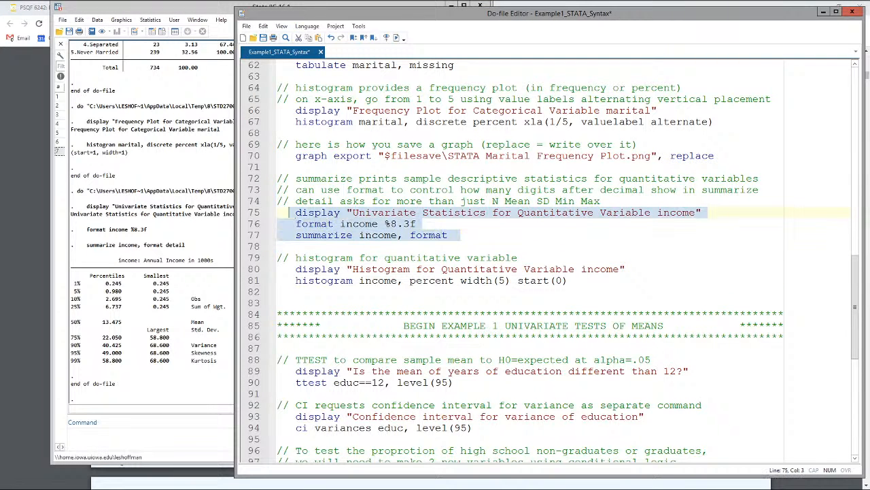
click(398, 38)
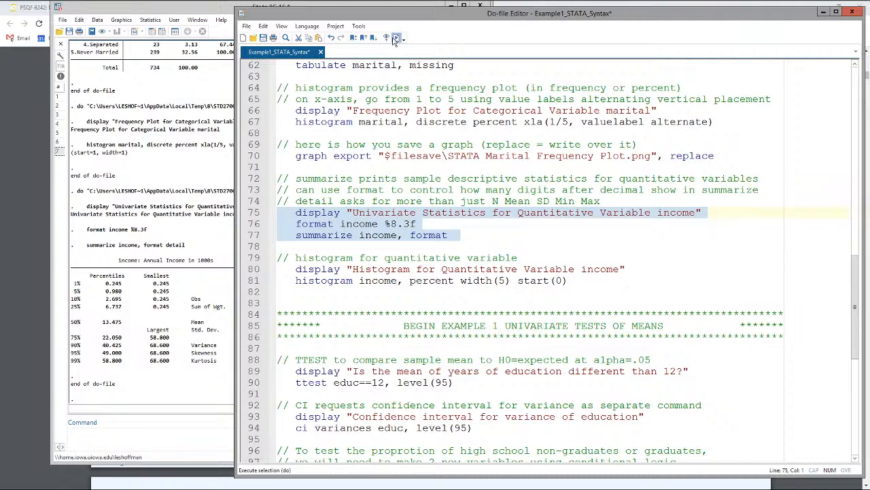
click(161, 255)
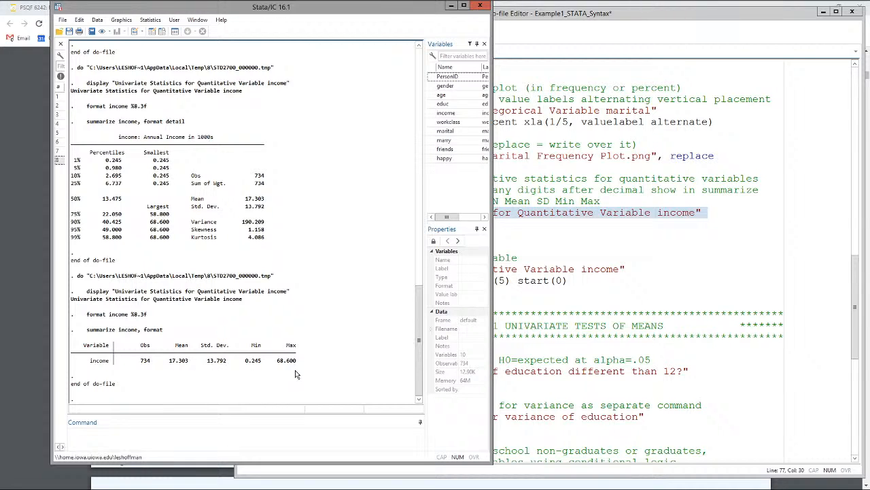
Step: Restore the detail option on the summarize income line and save the do-file
click(588, 268)
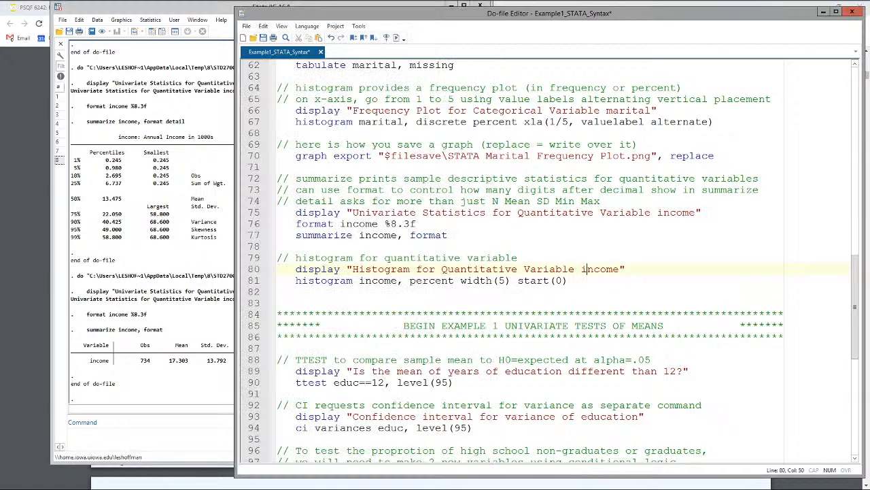
click(460, 235)
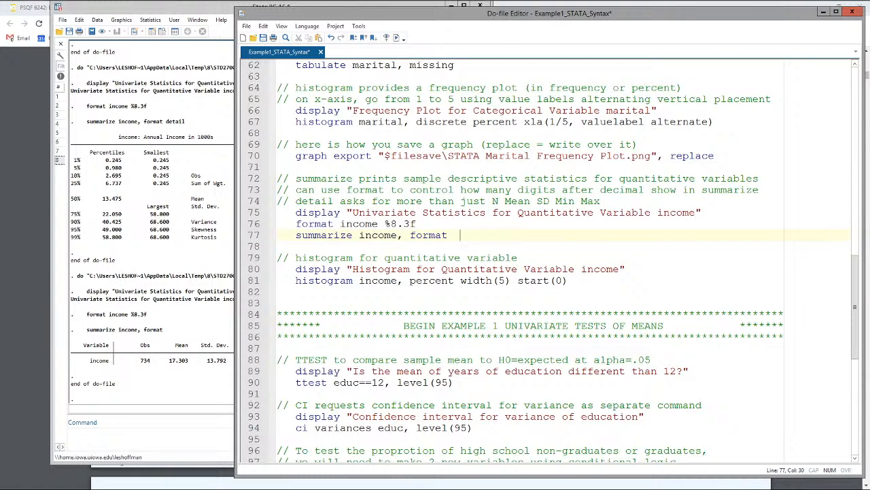
text(detail)
key(ctrl+s)
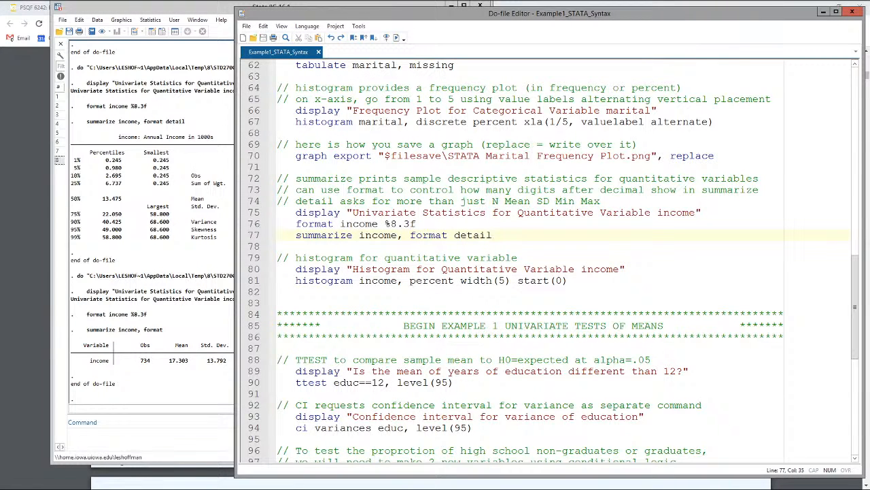
Step: Switch to the lecture PDF in Chrome, review the quantitative variable slides through the SUMMARIZE slide, and return to the Stata do-file
mouse_move(323, 6)
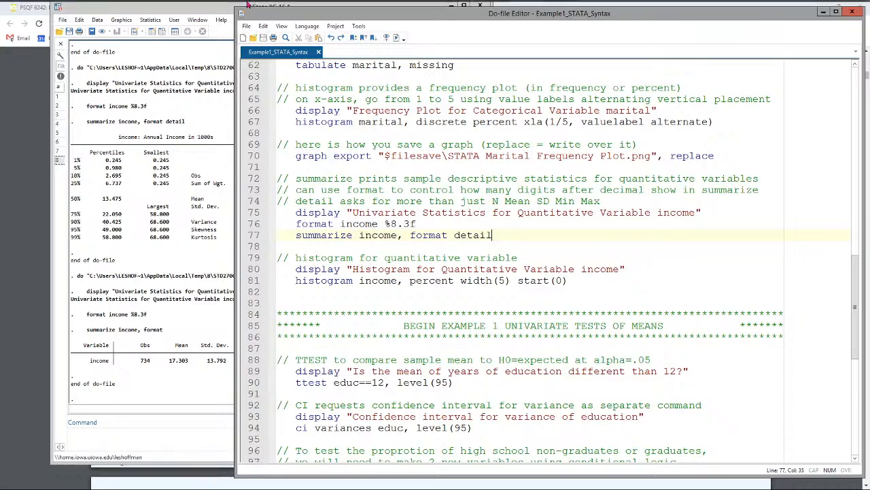
click(377, 7)
scroll(394, 293, down, 3)
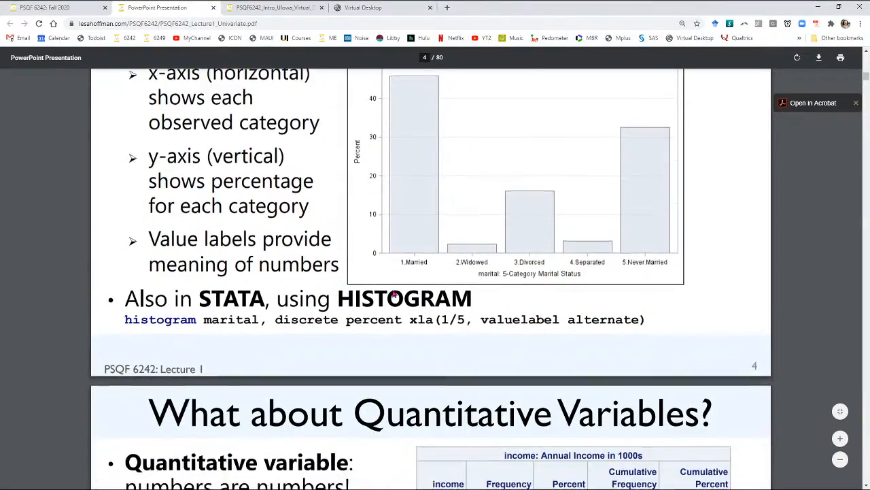
scroll(393, 294, down, 10)
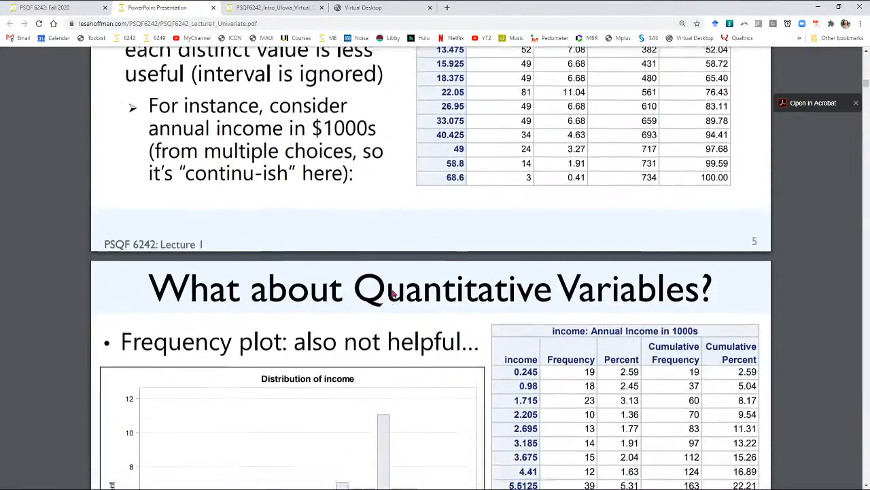
scroll(393, 293, down, 12)
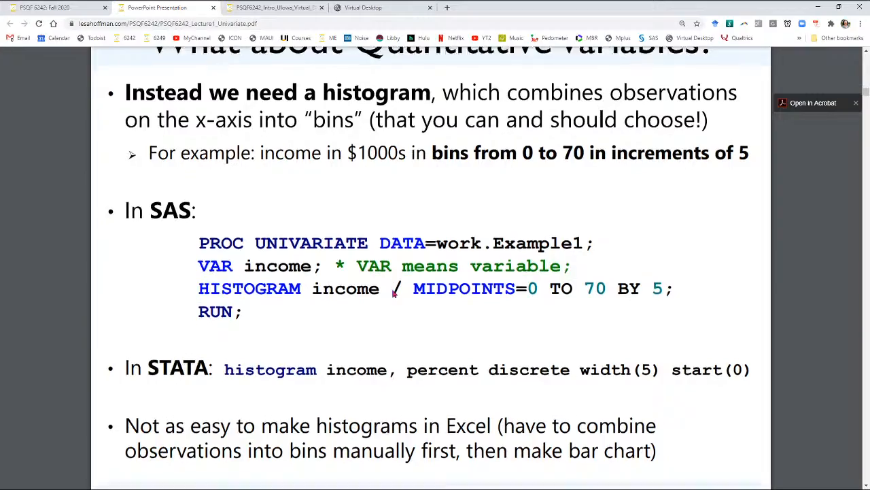
scroll(393, 292, down, 5)
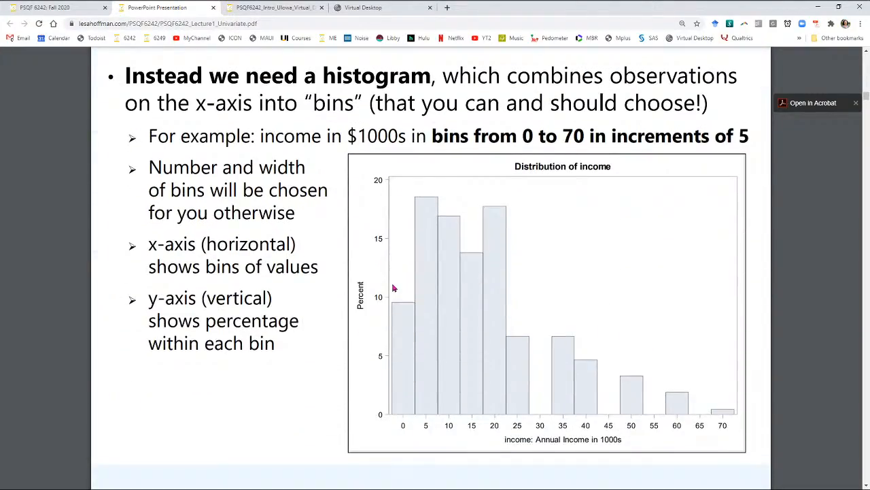
scroll(393, 288, down, 4)
scroll(393, 288, down, 3)
scroll(393, 279, down, 16)
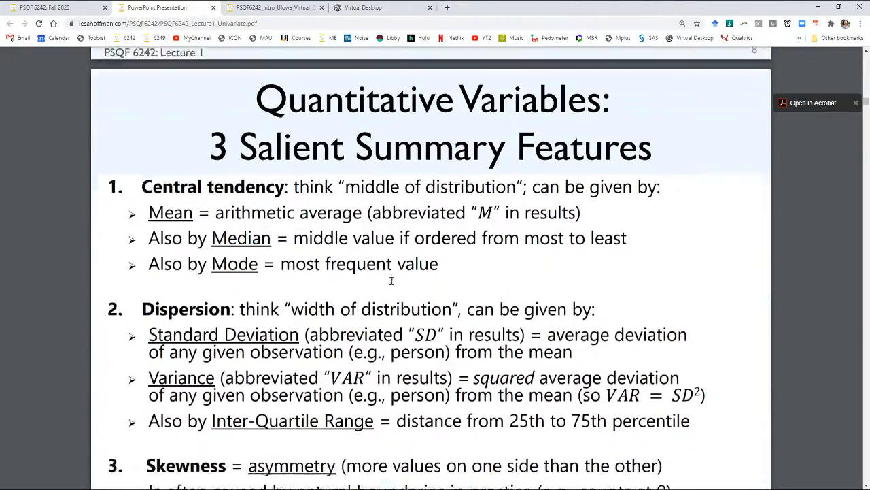
scroll(391, 280, down, 10)
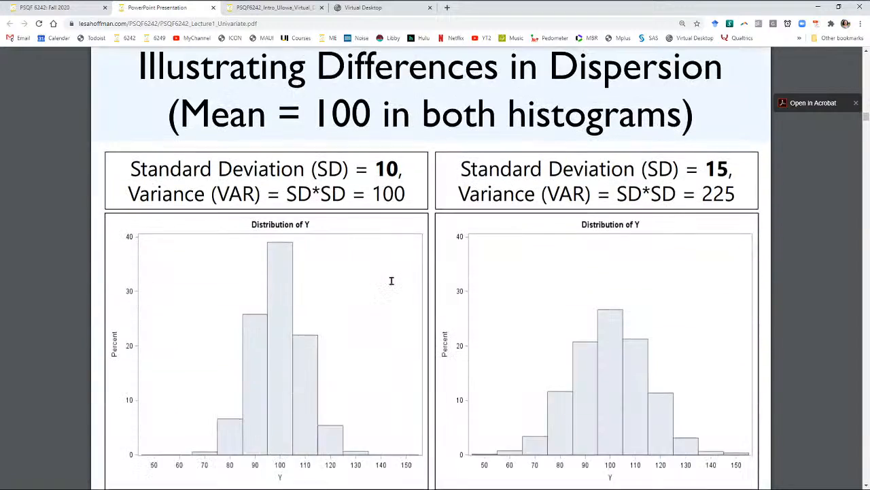
scroll(415, 276, down, 1)
scroll(415, 276, down, 1)
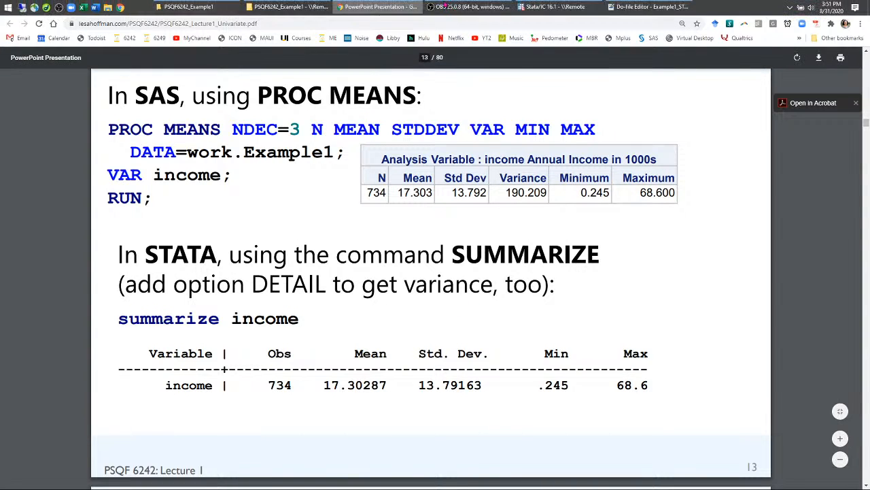
click(554, 7)
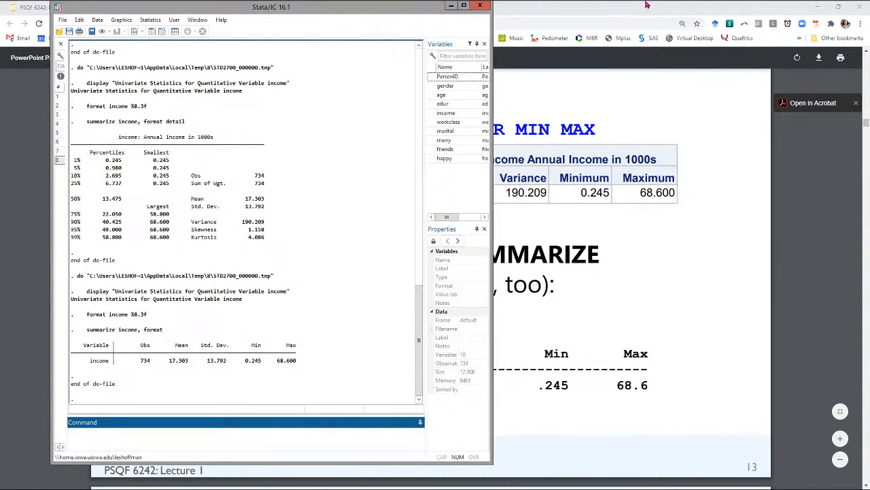
click(649, 6)
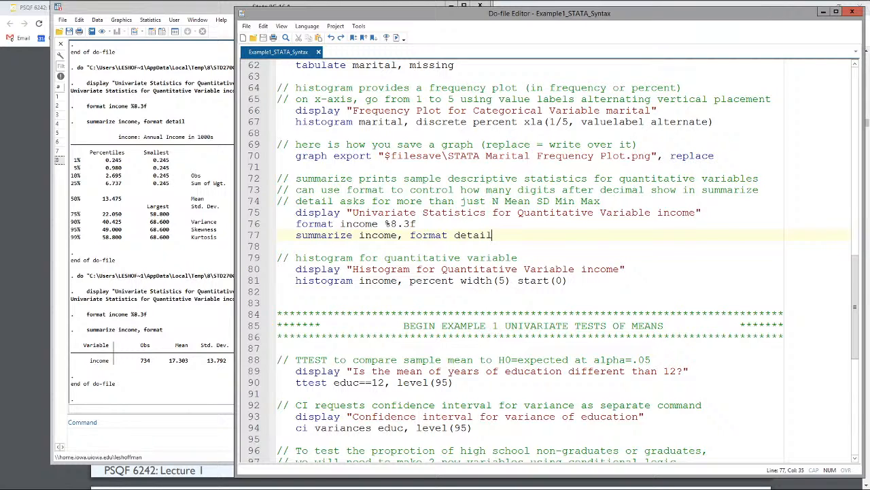
Step: Examine the percent, width(5) and start(0) options of the income histogram against the minimum and maximum income in the output
double_click(432, 280)
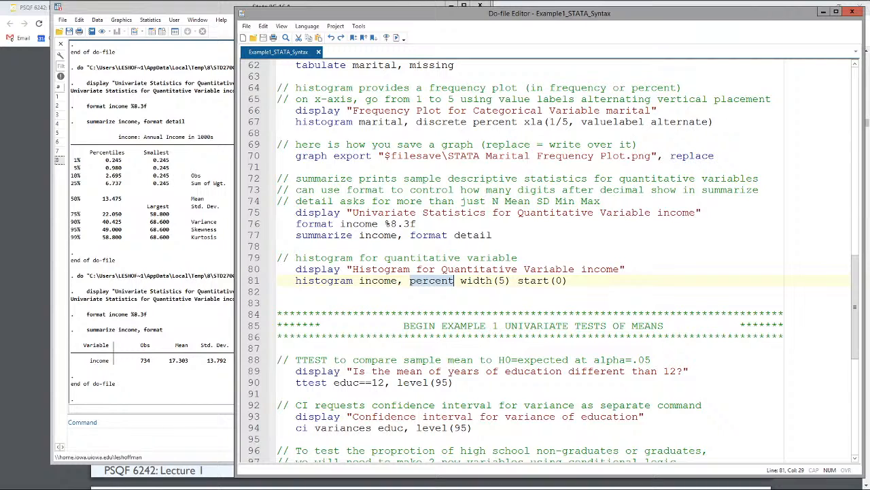
drag(460, 280, 568, 280)
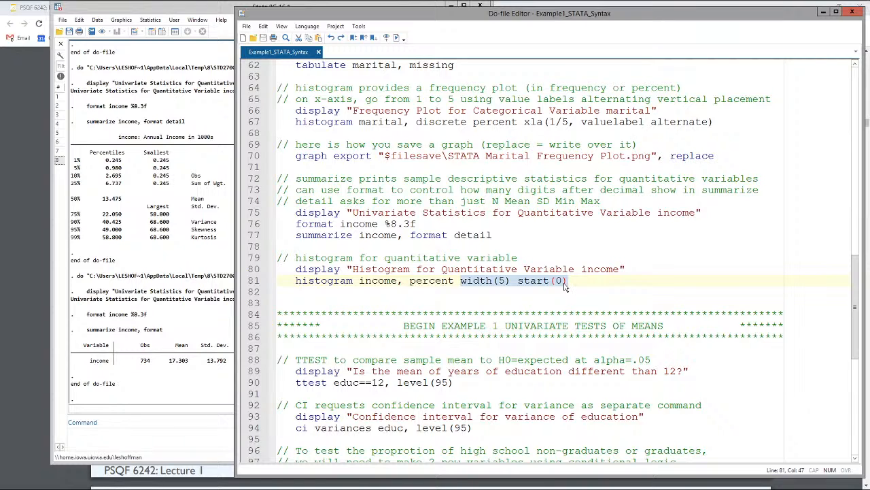
click(174, 288)
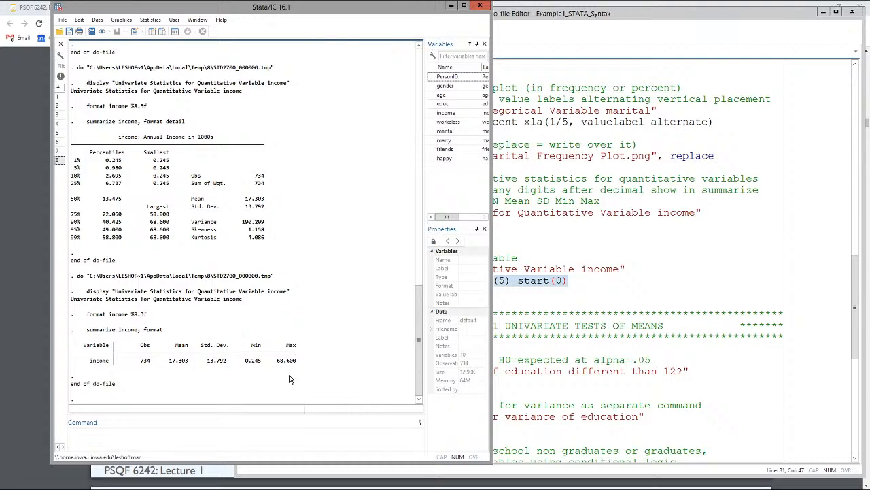
drag(244, 361, 262, 366)
drag(276, 360, 296, 362)
click(531, 269)
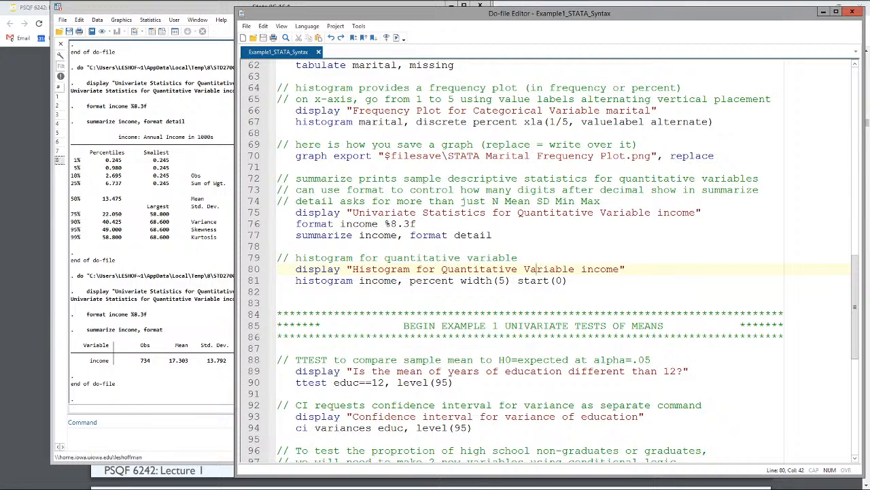
Step: Run the income histogram block with percent, width(5) and start(0), view the plot and close the graph window
drag(576, 280, 277, 268)
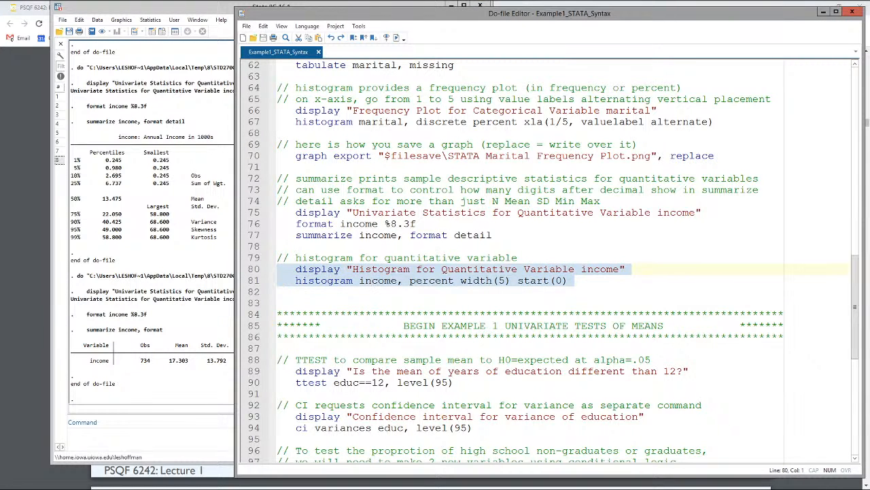
click(396, 39)
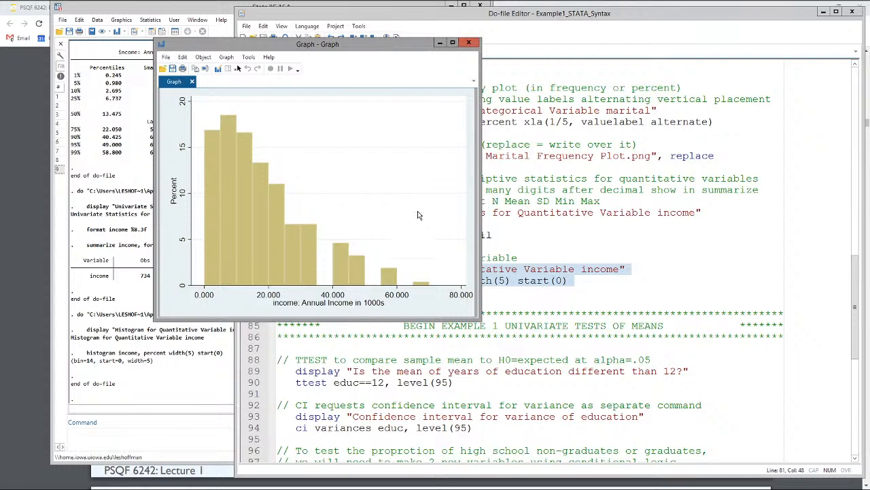
click(468, 43)
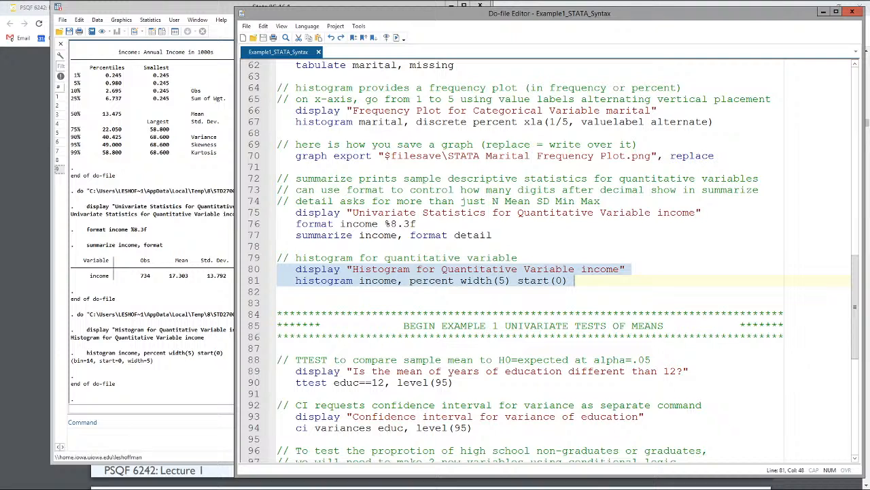
Step: Review the tabulate, histogram and summarize commands for marital and income through to the univariate tests of means section
scroll(544, 259, up, 2)
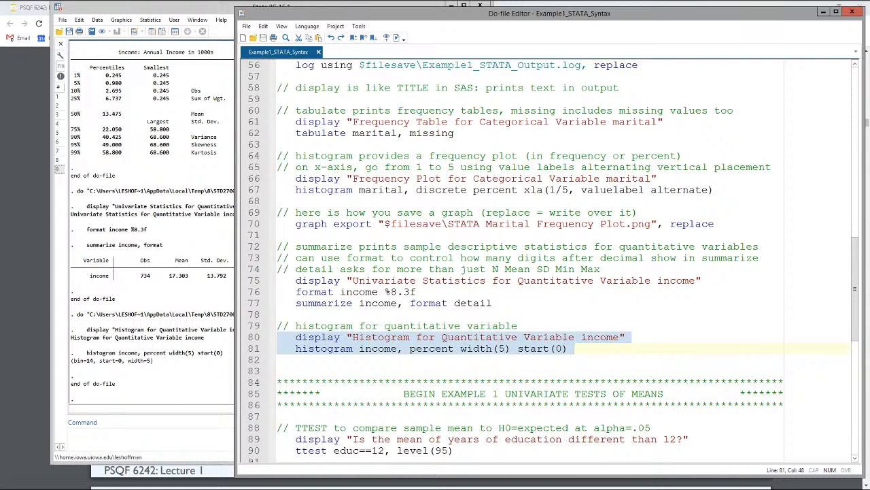
double_click(321, 133)
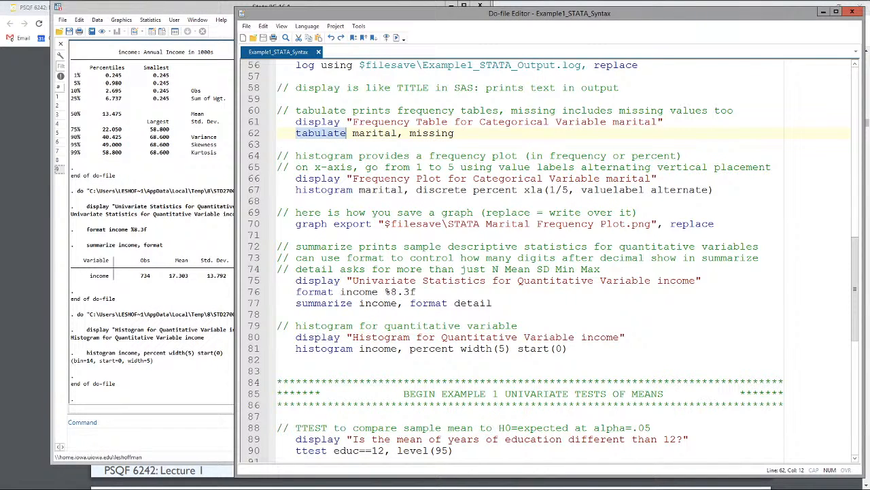
drag(307, 190, 404, 190)
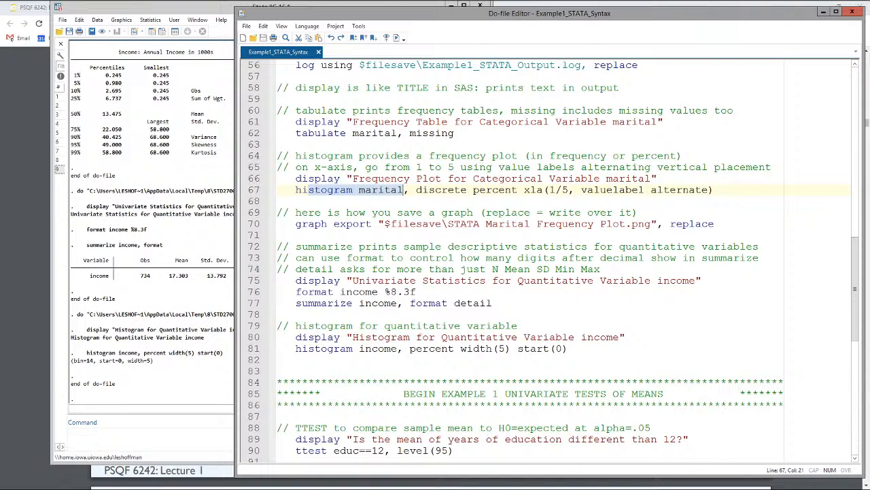
scroll(402, 202, down, 2)
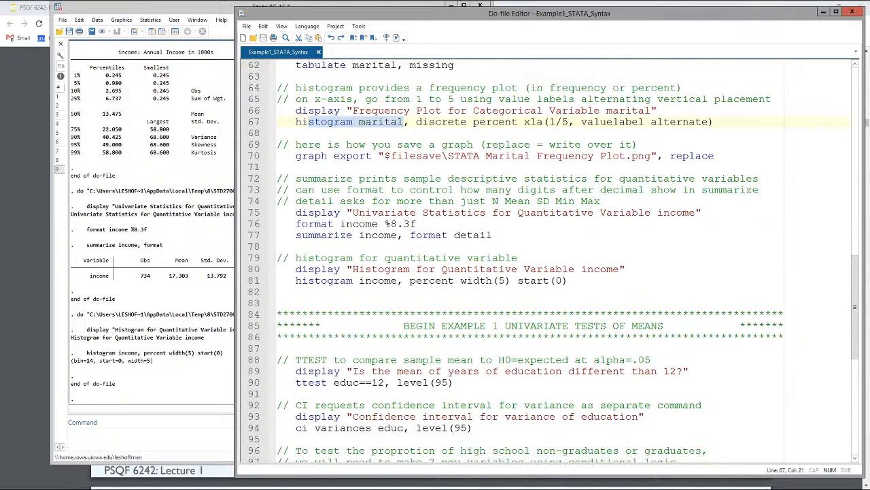
click(333, 234)
double_click(333, 235)
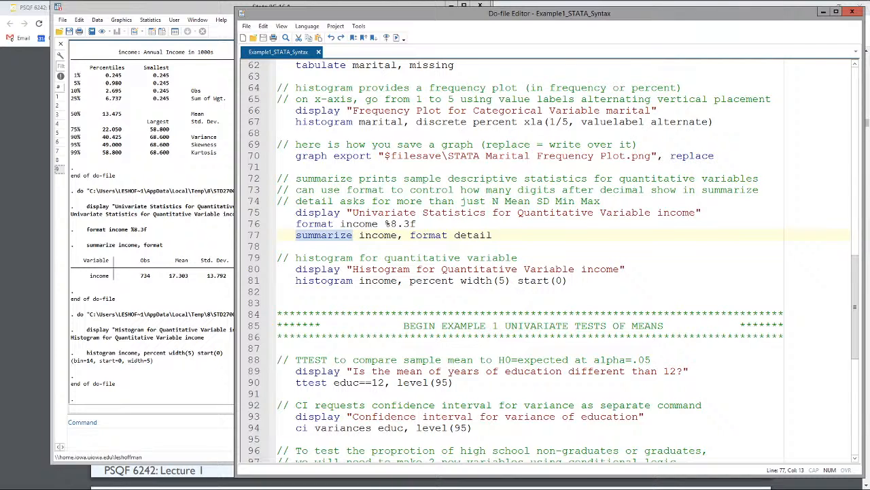
scroll(554, 261, down, 1)
double_click(336, 247)
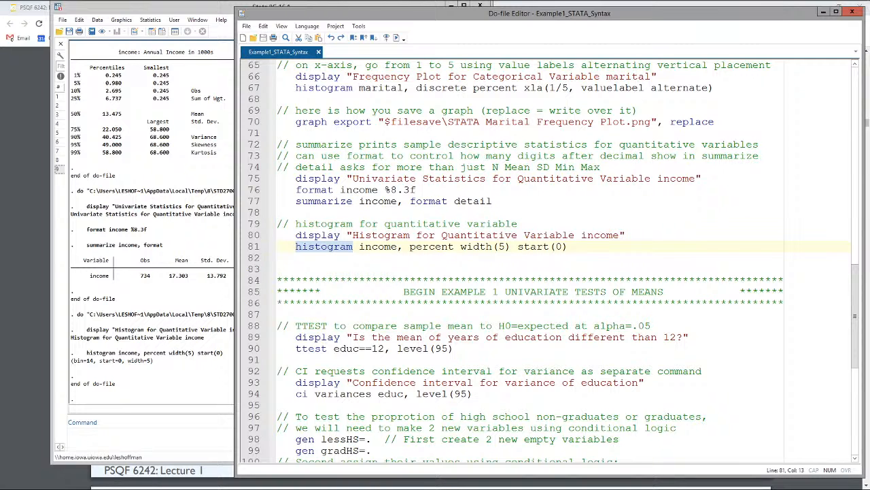
scroll(554, 261, up, 2)
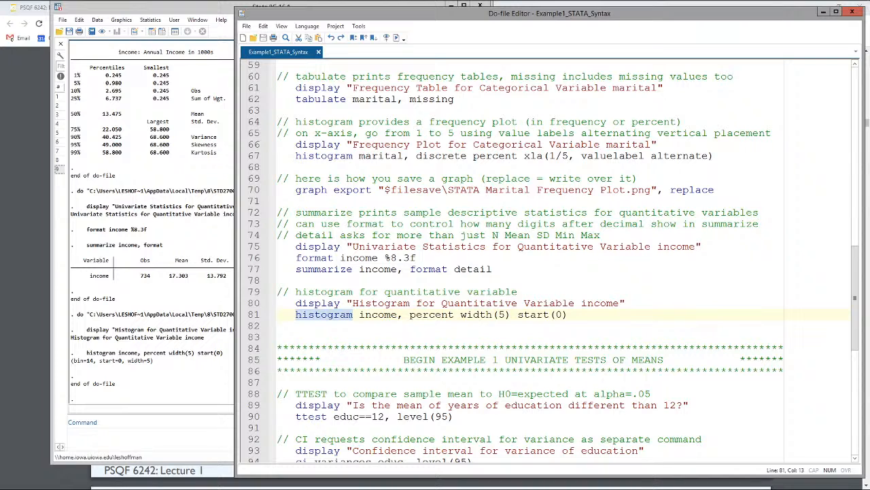
scroll(553, 263, down, 1)
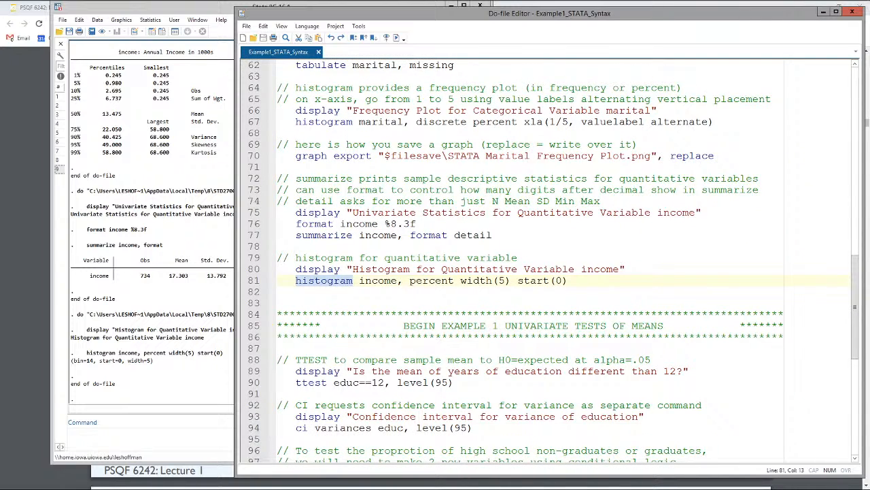
scroll(551, 262, down, 4)
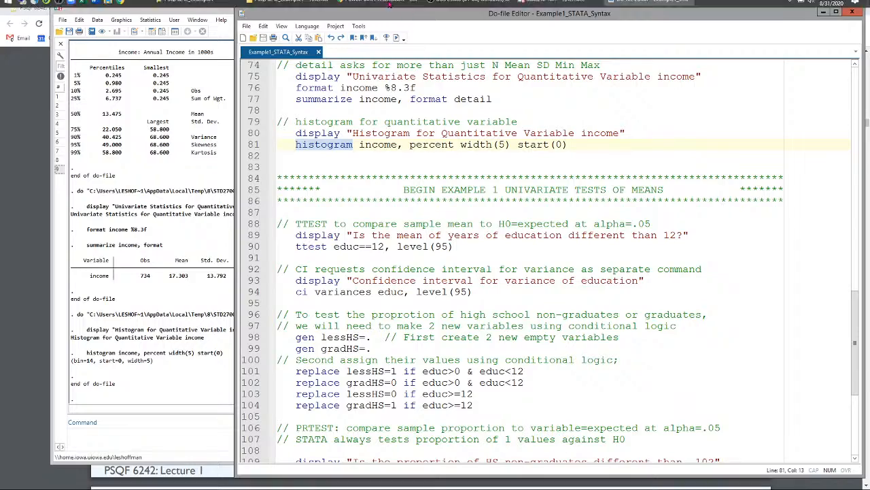
Step: Switch to the lecture PDF in Chrome, find the SAS and STATA one-sample t-test slides, and return to the Stata do-file
click(379, 6)
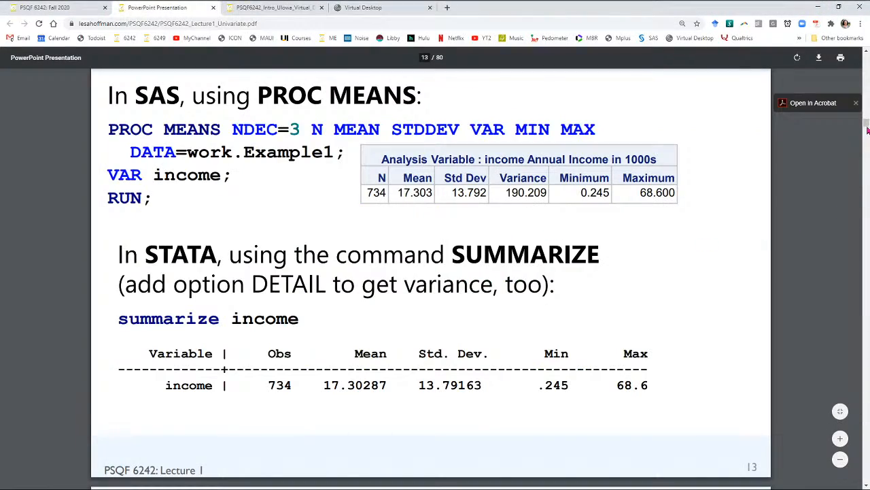
drag(867, 126, 868, 391)
scroll(404, 326, up, 9)
scroll(404, 321, down, 10)
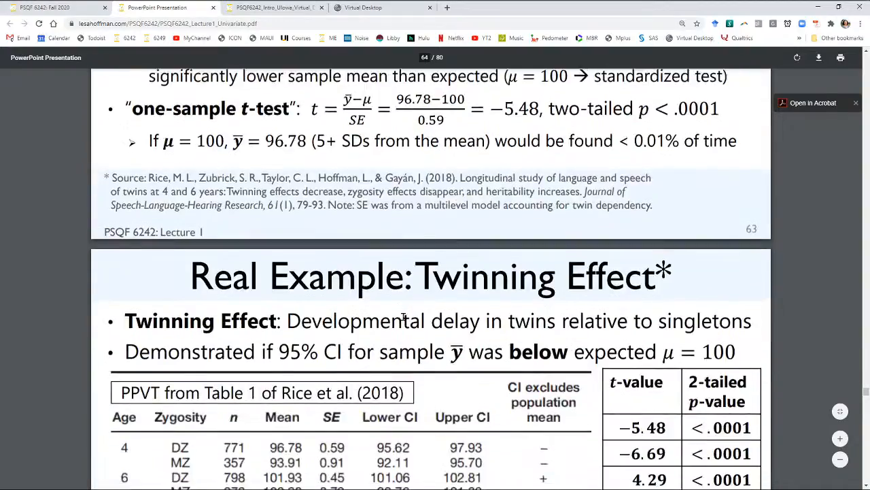
scroll(403, 317, down, 10)
scroll(392, 254, up, 1)
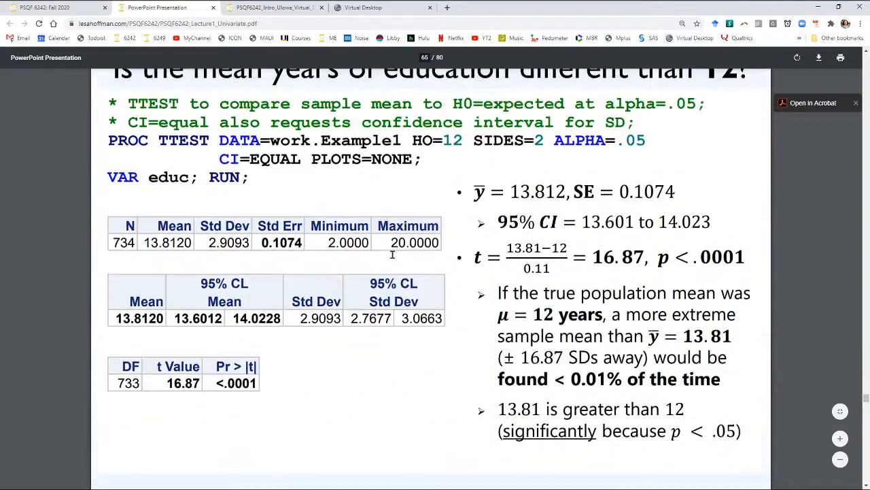
scroll(398, 135, up, 2)
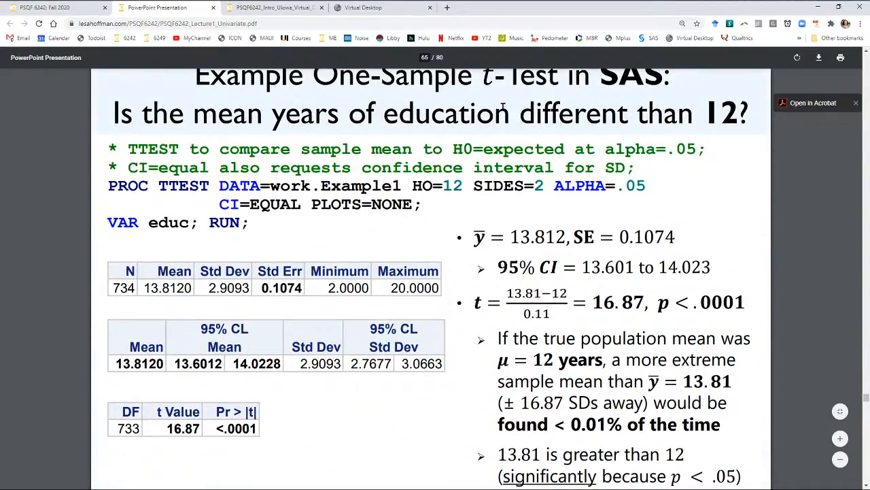
scroll(461, 203, down, 5)
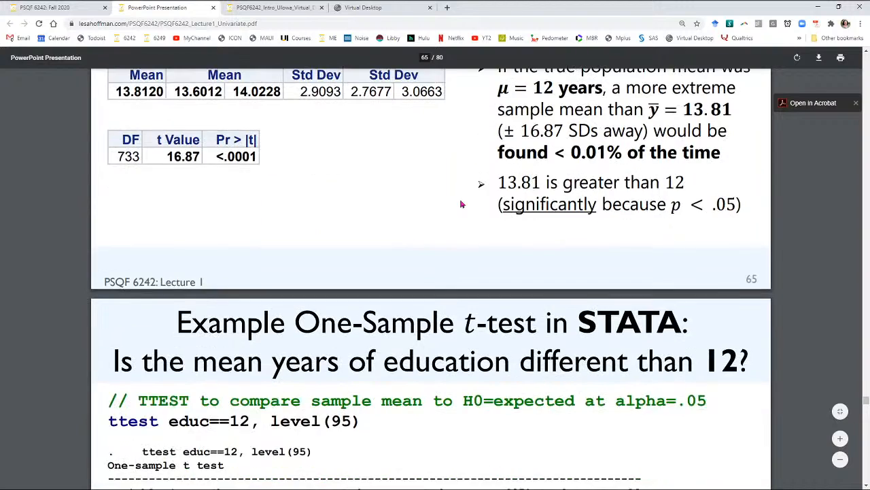
scroll(461, 203, down, 2)
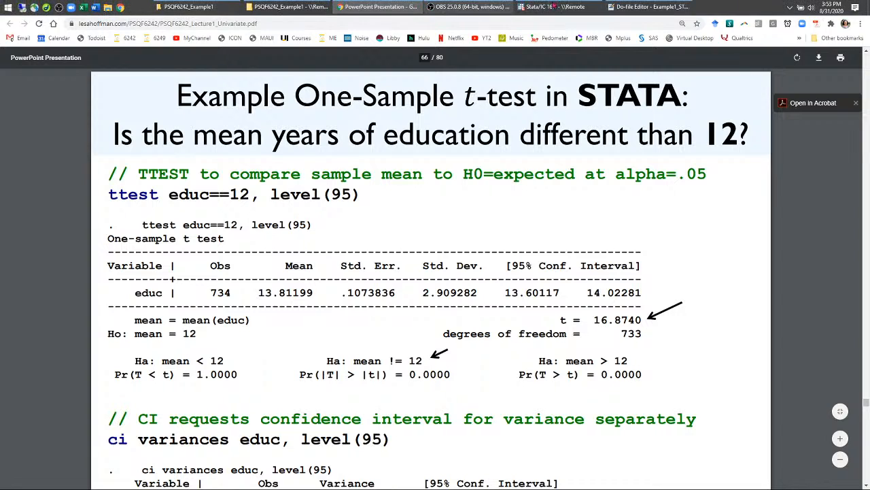
click(647, 6)
click(550, 6)
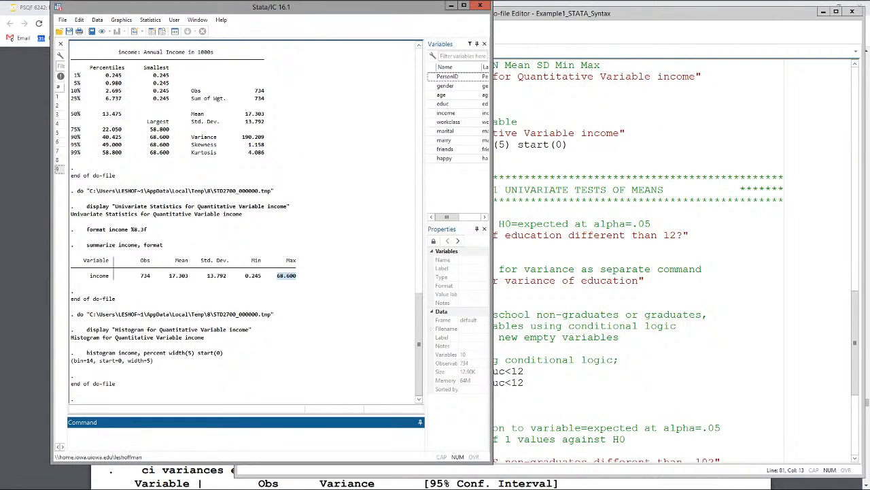
click(614, 280)
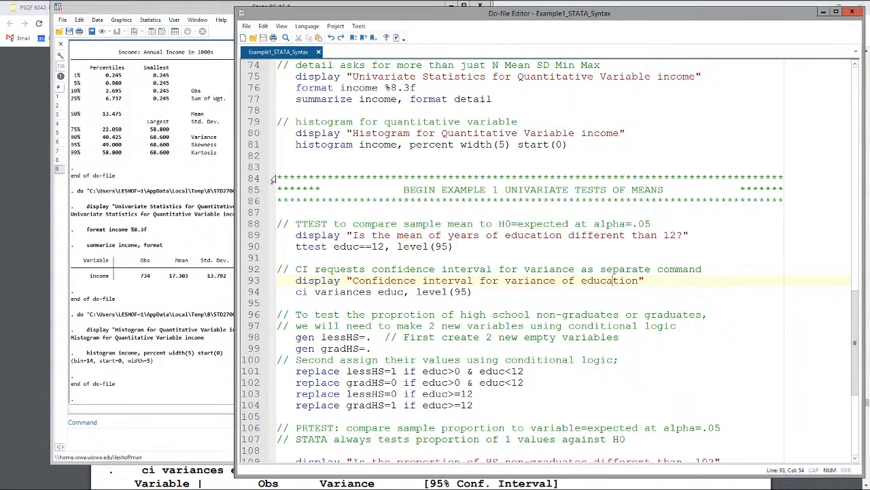
Step: Examine the univariate tests of means header and the ttest command with its educ variable
drag(271, 178, 272, 203)
key(shift+Left)
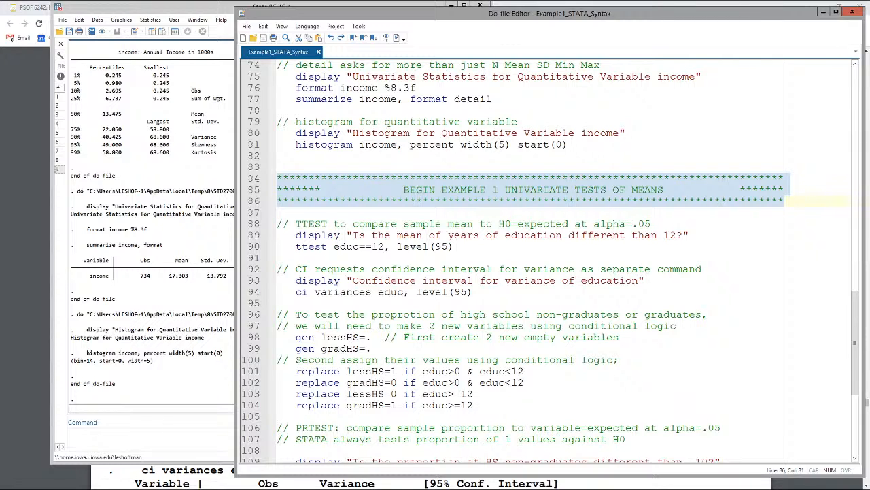
double_click(312, 246)
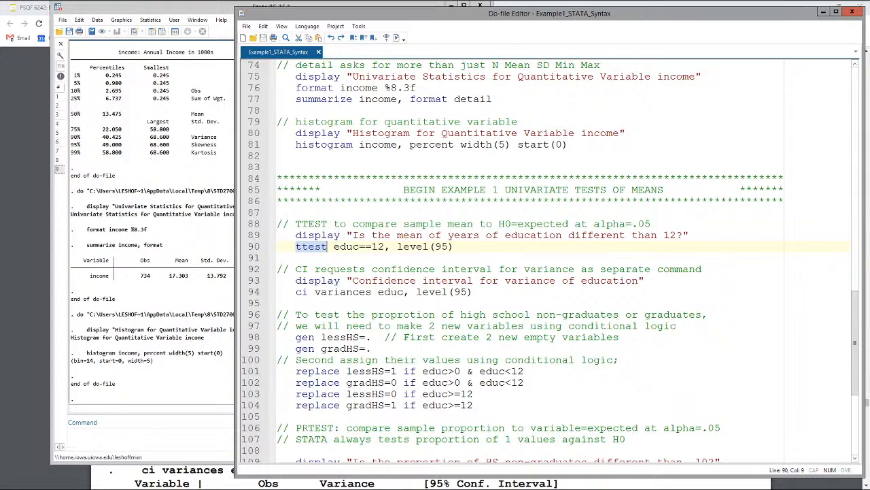
double_click(348, 246)
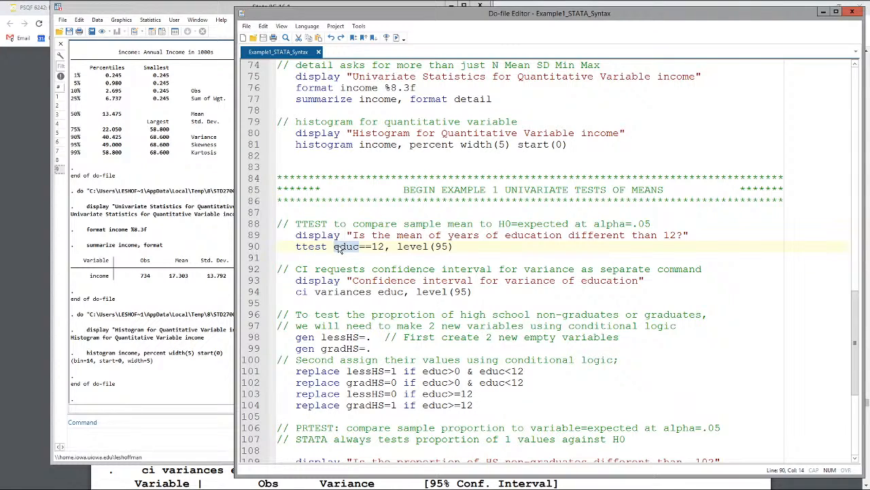
Step: Check the educ label definition in the do-file and educ's properties in the main Stata window, and return to the ttest block
scroll(340, 248, up, 4)
scroll(340, 250, up, 6)
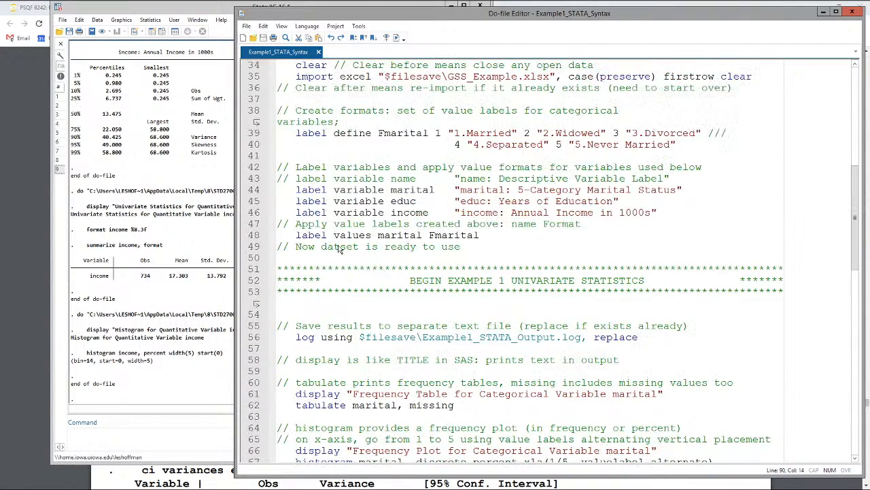
scroll(340, 249, up, 2)
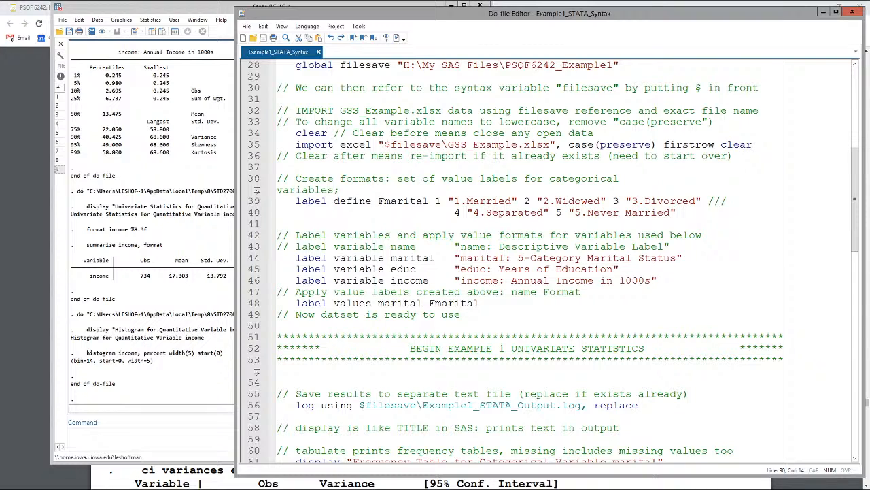
drag(392, 269, 416, 269)
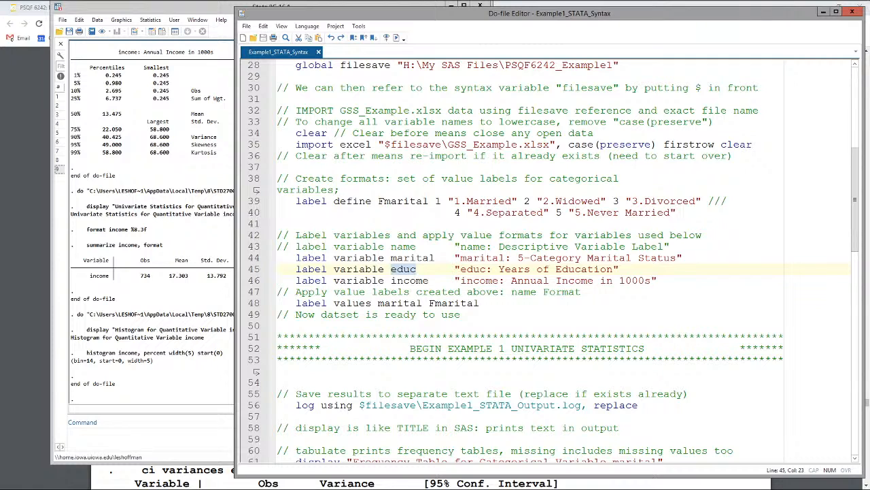
click(192, 222)
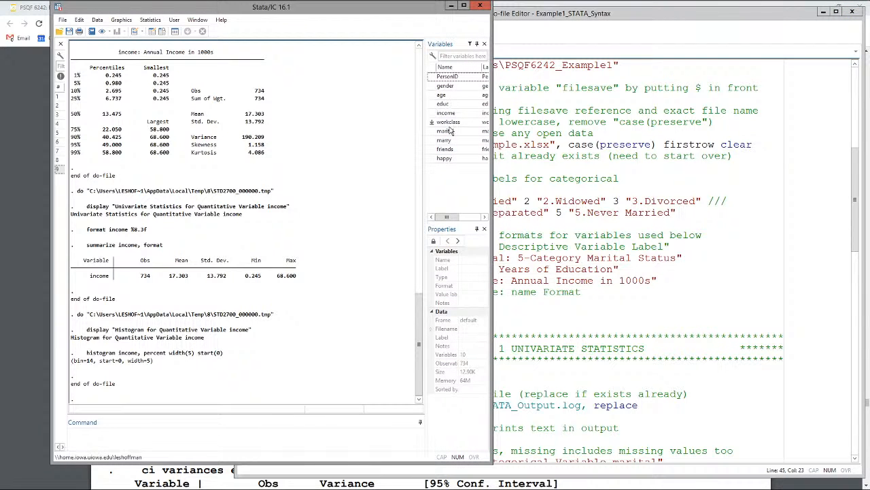
click(444, 104)
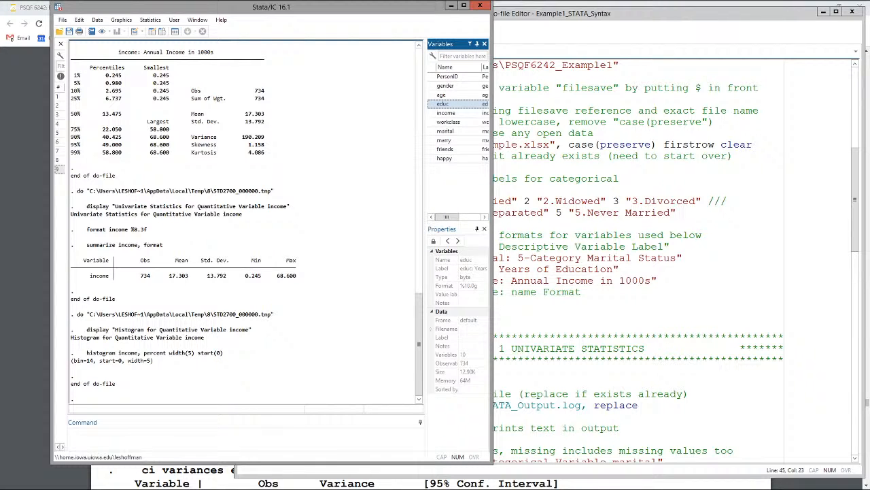
click(544, 236)
scroll(544, 235, down, 9)
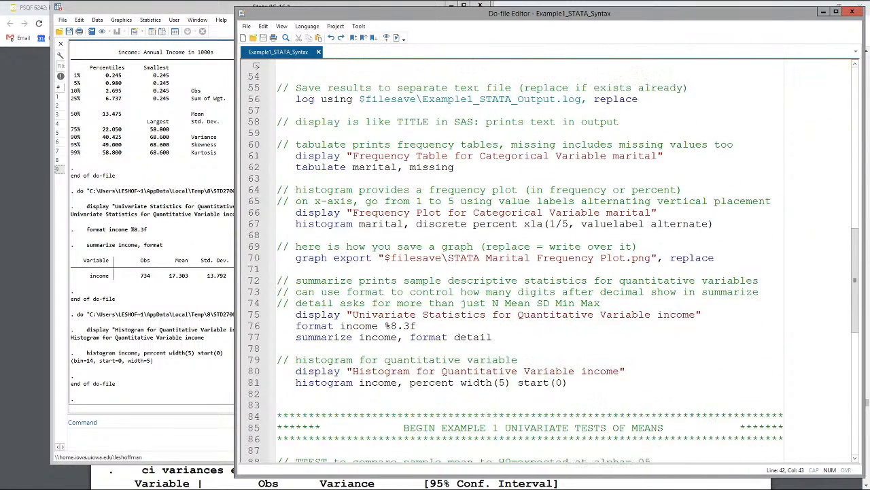
scroll(551, 262, down, 8)
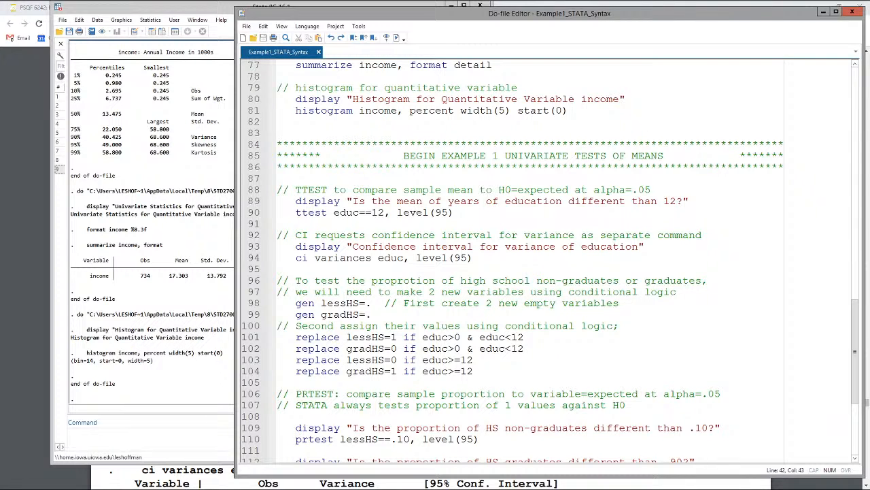
Step: Run the display line and ttest educ==12, level(95), and bring the Stata results forward
drag(360, 213, 372, 212)
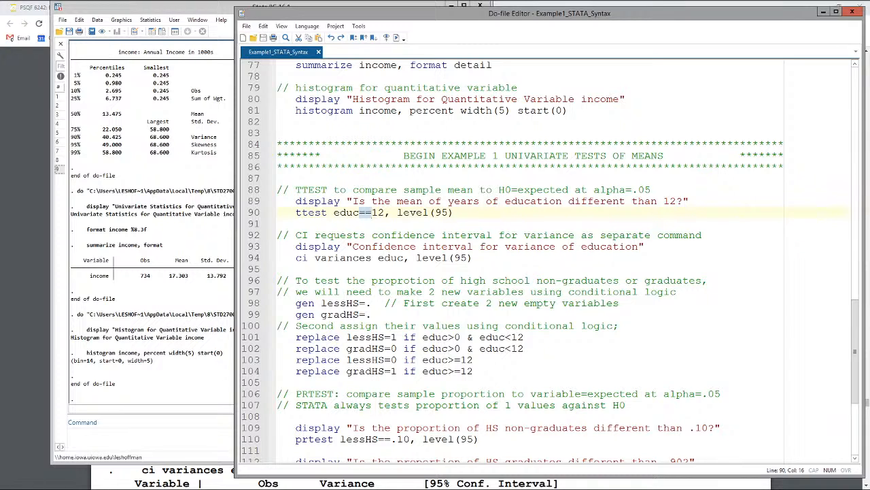
drag(384, 213, 391, 213)
key(End)
key(shift+Home)
key(shift+Home)
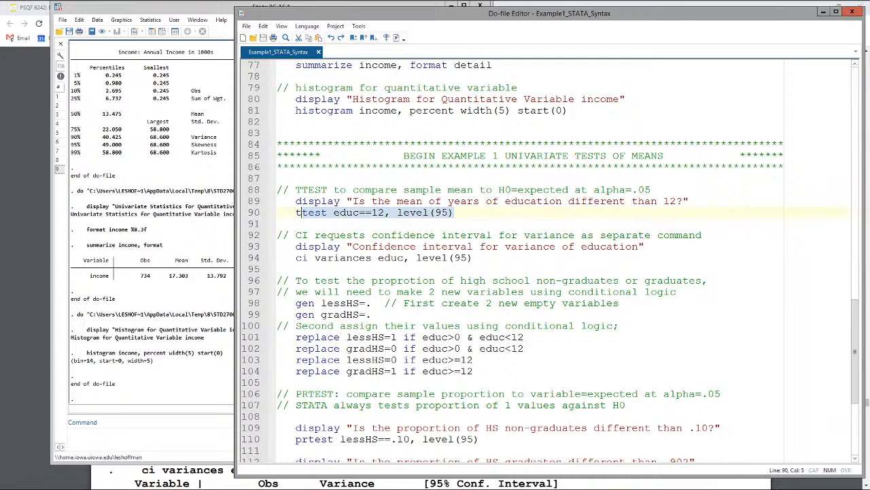
key(shift+Up)
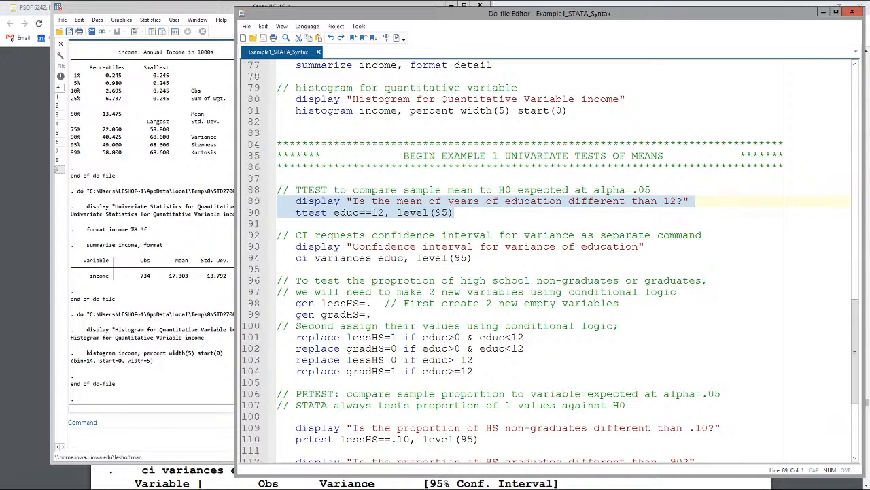
click(395, 37)
click(161, 261)
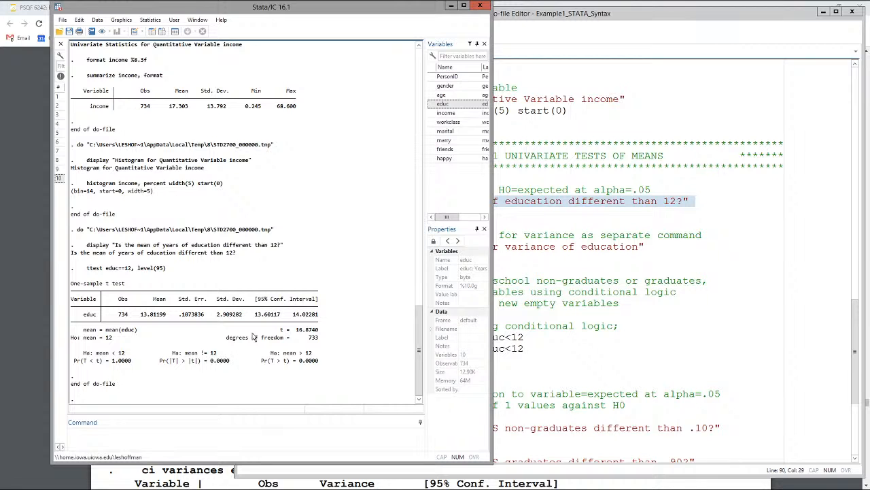
Step: Compare the one-sample t-test slides for STATA and SAS in the Chrome lecture PDF with the educ t-test output in Stata
click(378, 6)
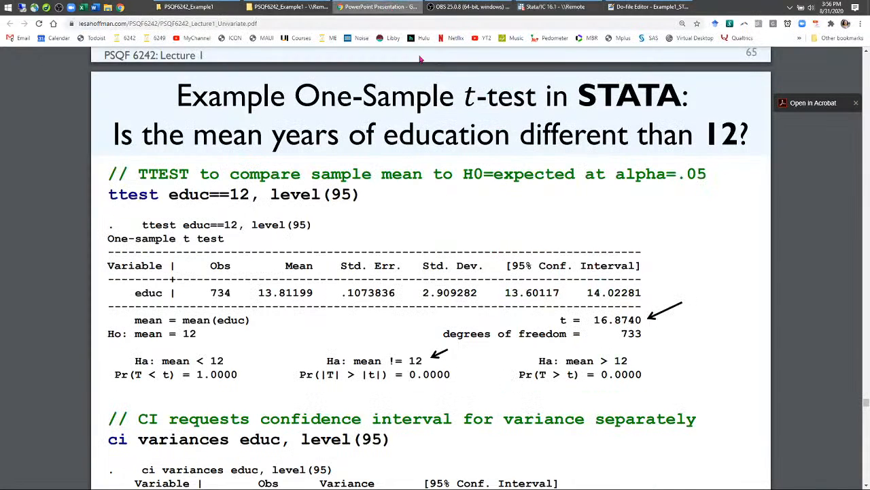
scroll(449, 314, down, 1)
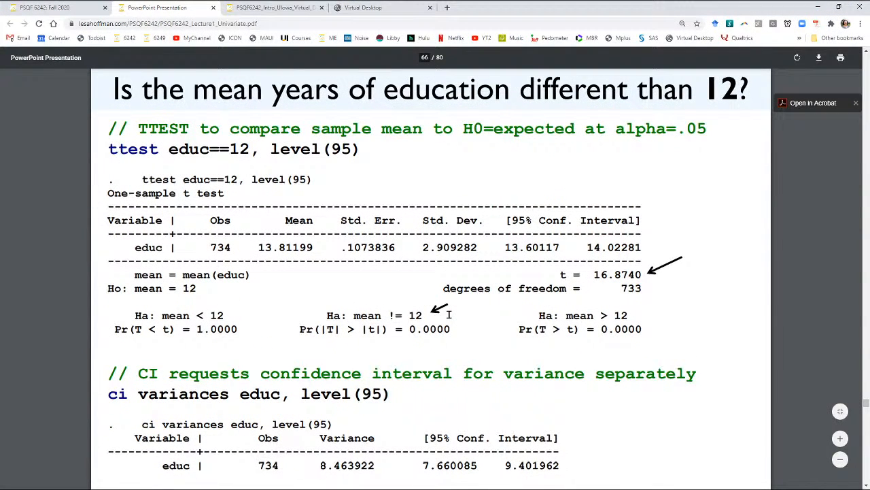
scroll(481, 337, up, 5)
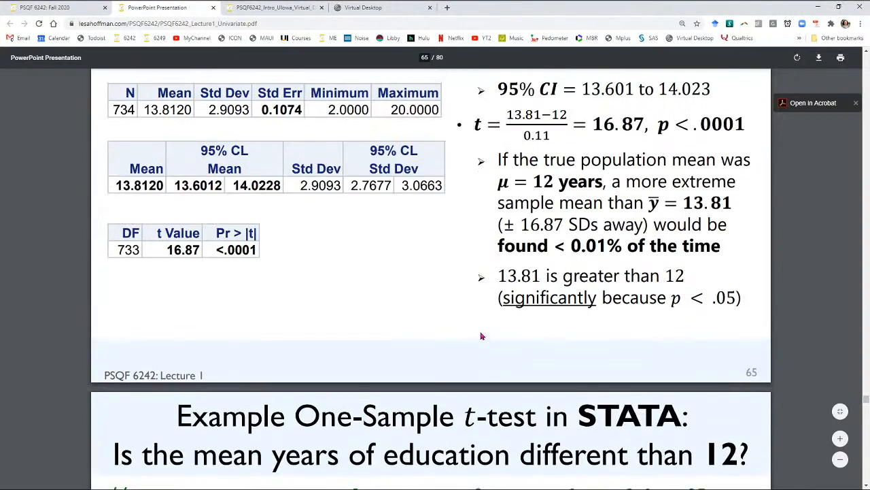
scroll(481, 337, down, 5)
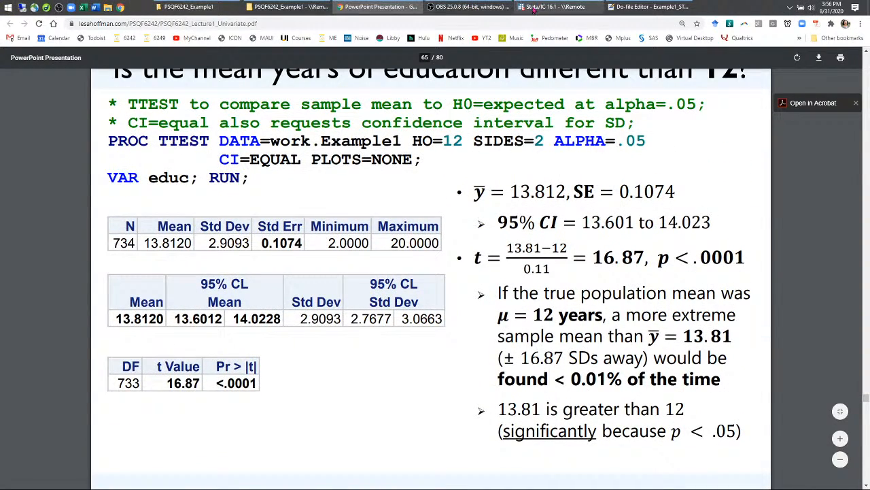
click(534, 8)
click(650, 7)
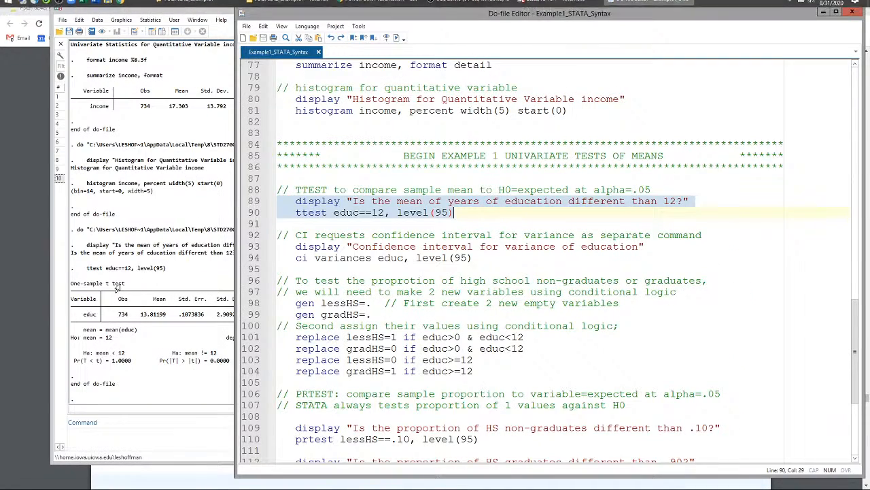
click(128, 290)
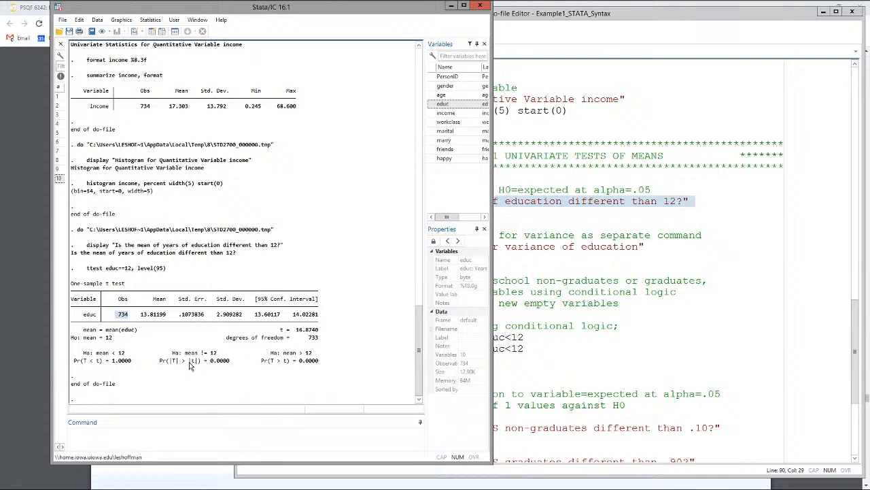
Step: Examine the observations, mean, standard error, standard deviation, t value and two-sided alternative hypothesis in the educ t-test output
drag(141, 318, 166, 320)
double_click(120, 316)
double_click(181, 317)
drag(216, 315, 245, 322)
drag(179, 319, 203, 319)
drag(141, 319, 167, 321)
drag(296, 330, 321, 333)
drag(181, 317, 194, 321)
drag(141, 320, 164, 321)
drag(296, 330, 318, 332)
drag(142, 316, 166, 319)
drag(202, 354, 218, 354)
Step: Run the variance confidence interval display line and ci variances educ, level(95) from the do-file, and bring the Stata results forward
click(530, 348)
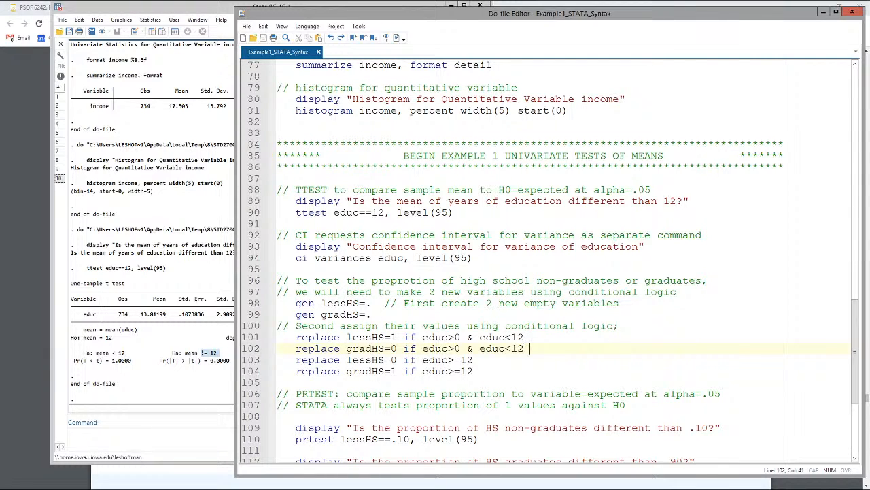
drag(474, 258, 277, 246)
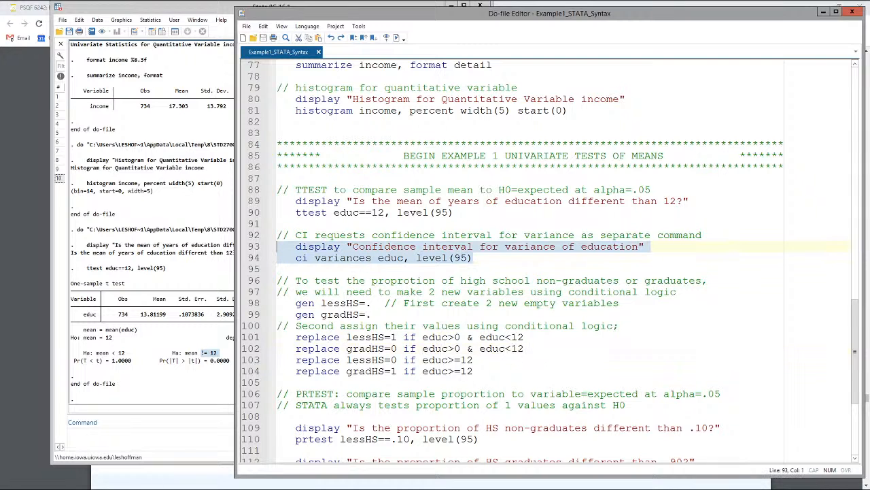
click(397, 38)
click(167, 252)
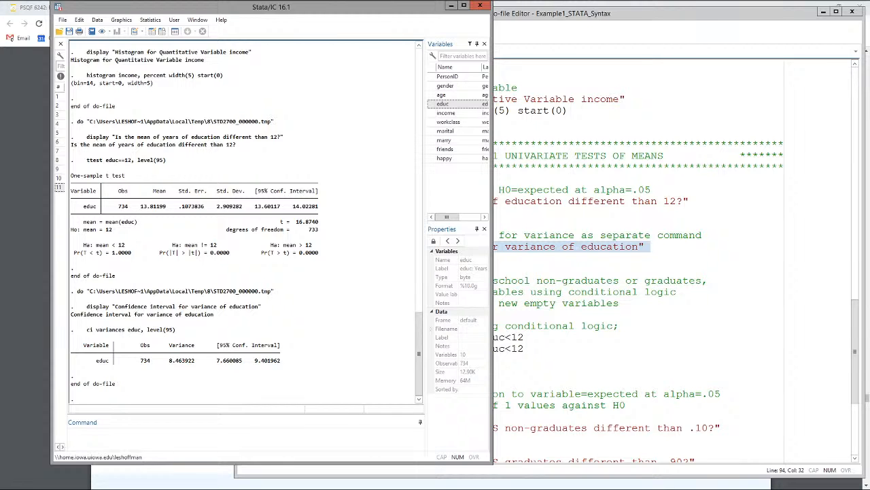
Step: Return to the do-file, review the gen lines for lessHS and gradHS, and delete the semicolon ending the "Second assign their values" comment
click(559, 258)
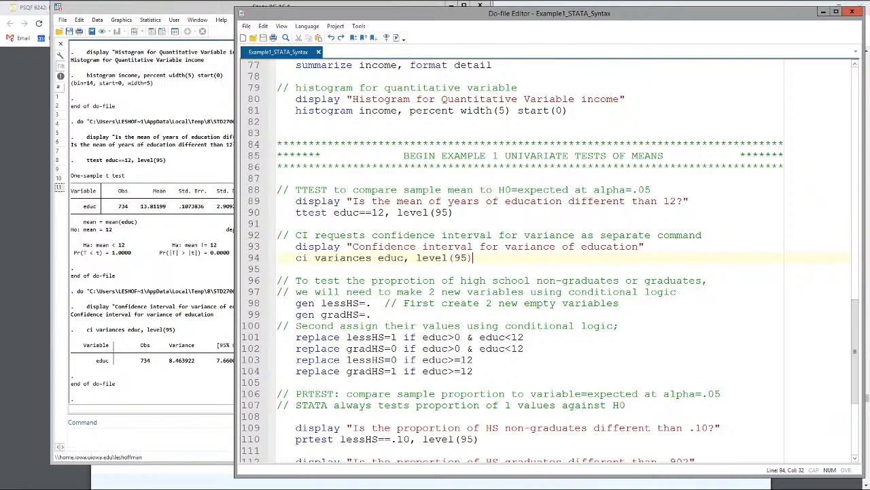
scroll(551, 261, down, 2)
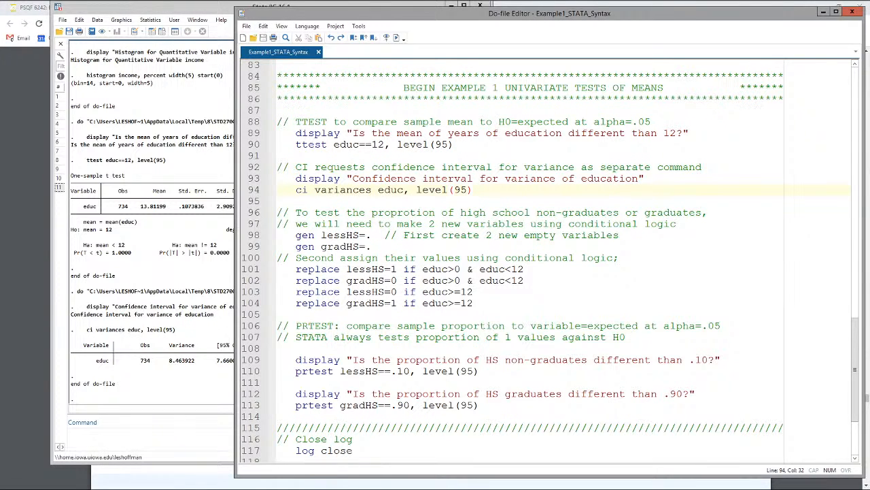
drag(277, 235, 372, 246)
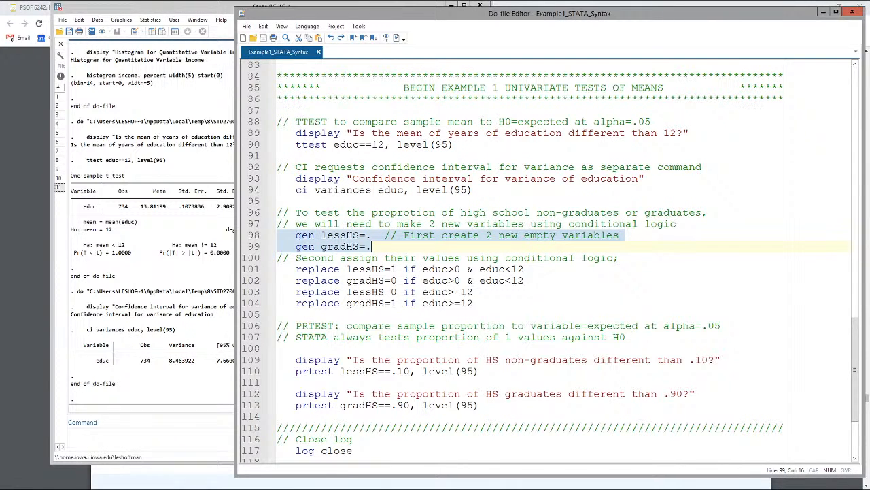
click(620, 257)
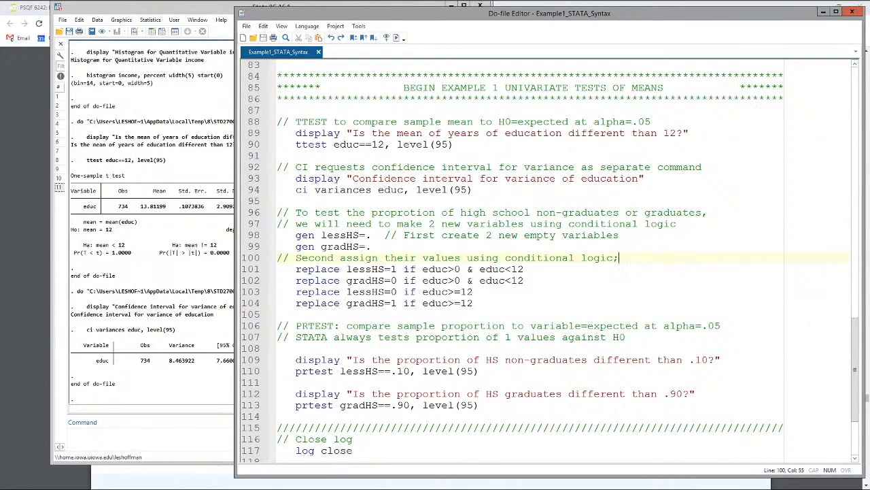
key(BackSpace)
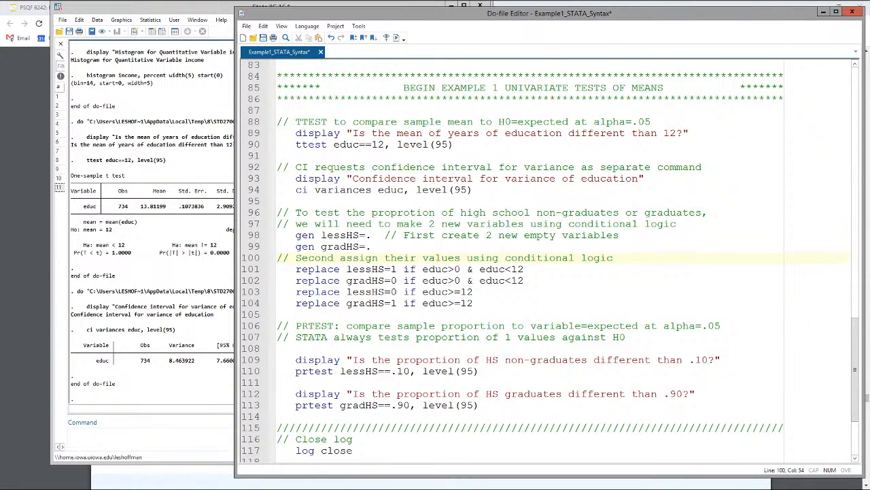
Step: Examine the gen lines and the replace commands that assign lessHS and gradHS when educ is above 0 and below 12
double_click(313, 269)
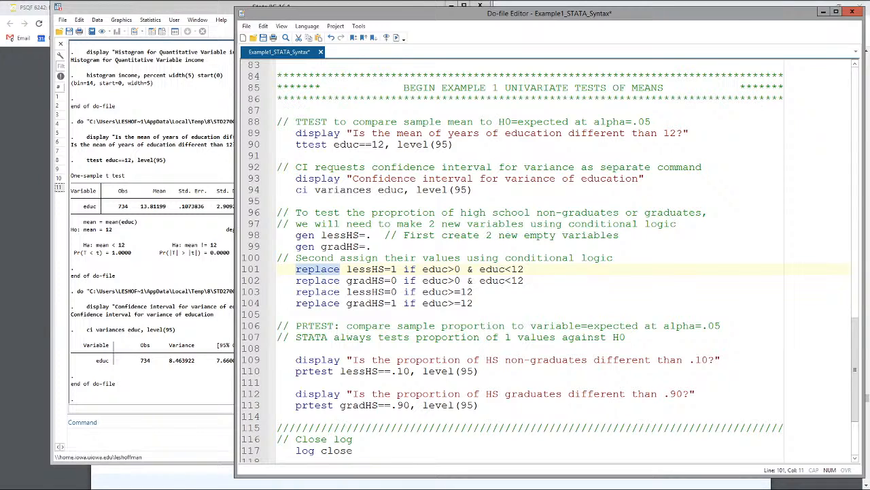
drag(372, 246, 278, 235)
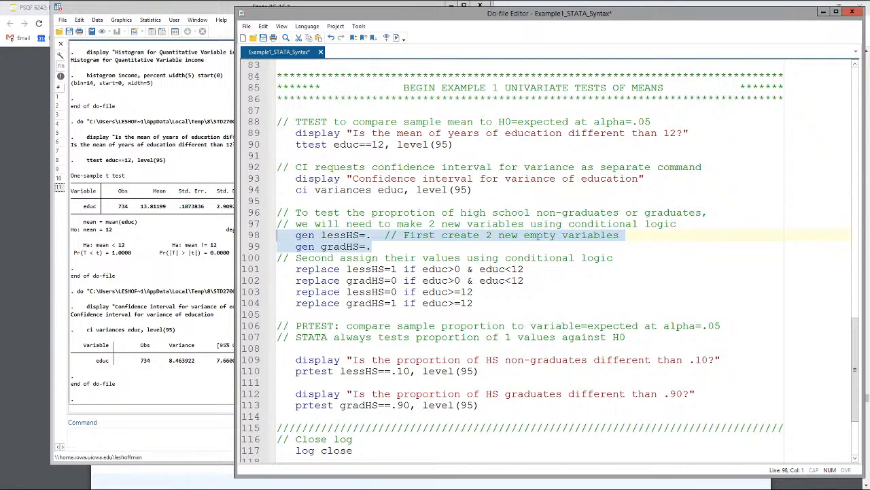
double_click(435, 269)
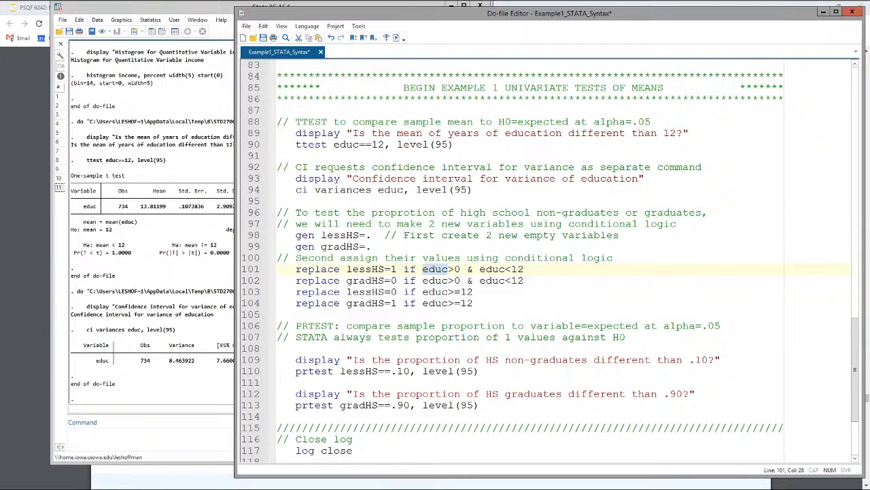
drag(404, 269, 523, 268)
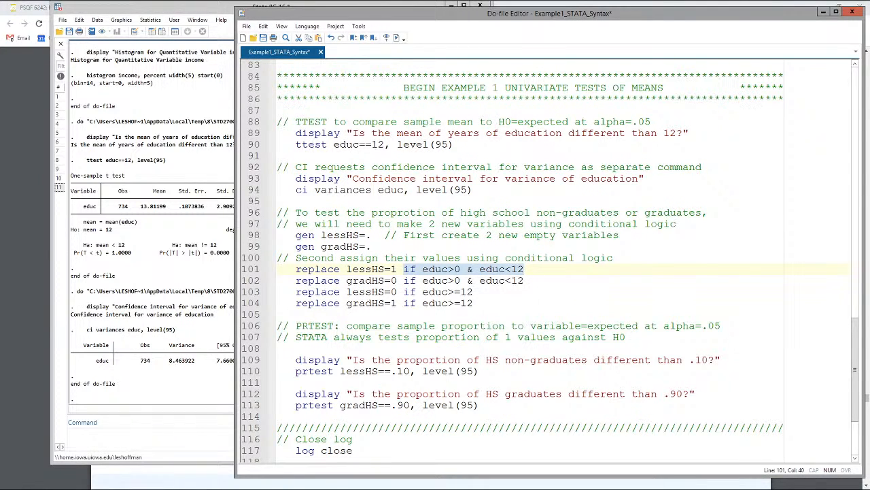
drag(321, 236, 372, 235)
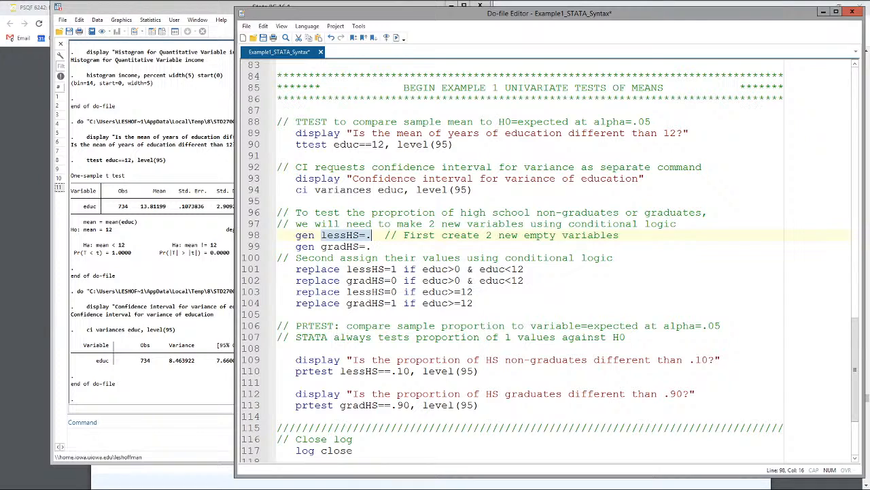
drag(353, 269, 397, 270)
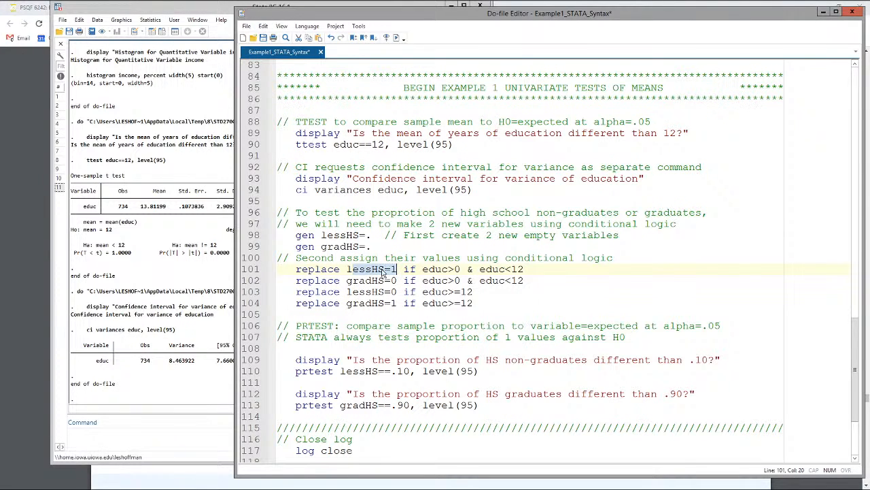
drag(347, 269, 397, 269)
drag(391, 280, 397, 280)
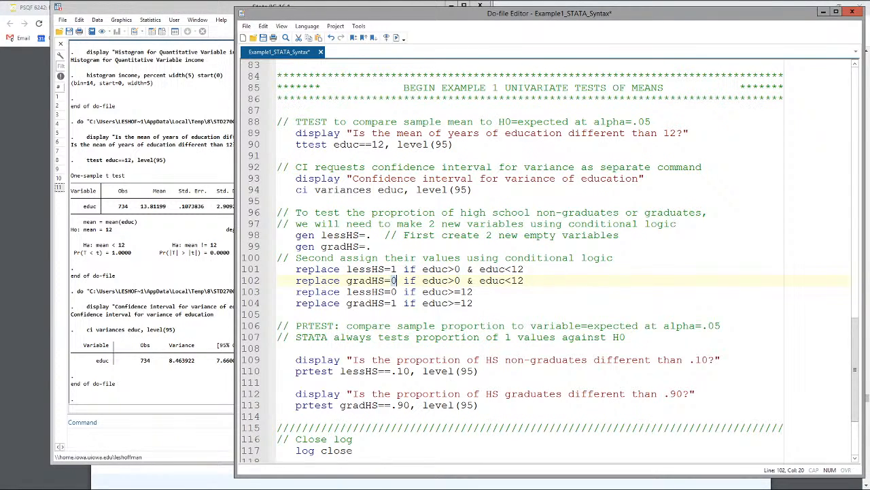
Step: Examine the replace commands for educ>=12 and compare the lessHS and gradHS values assigned under both conditions
drag(487, 304, 277, 293)
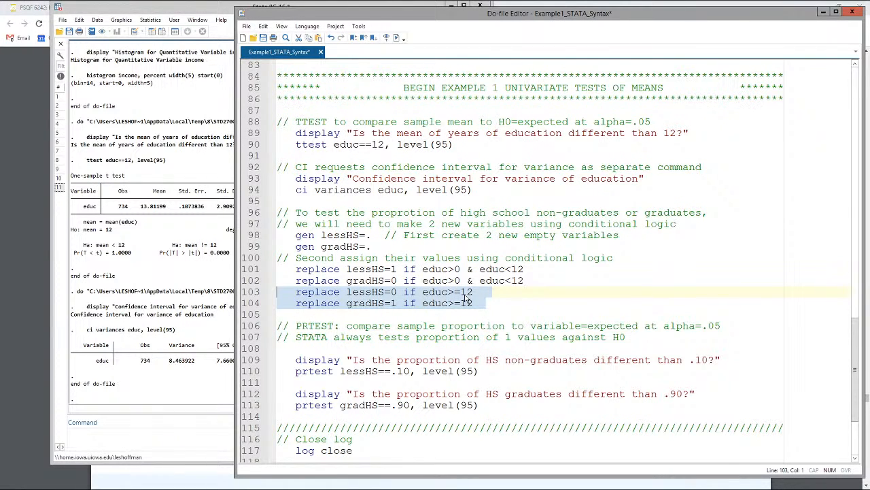
click(430, 294)
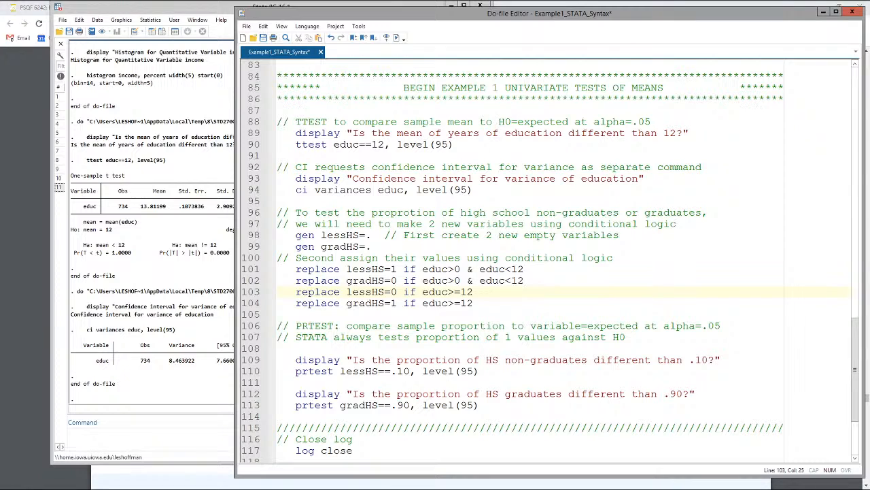
double_click(395, 292)
double_click(394, 303)
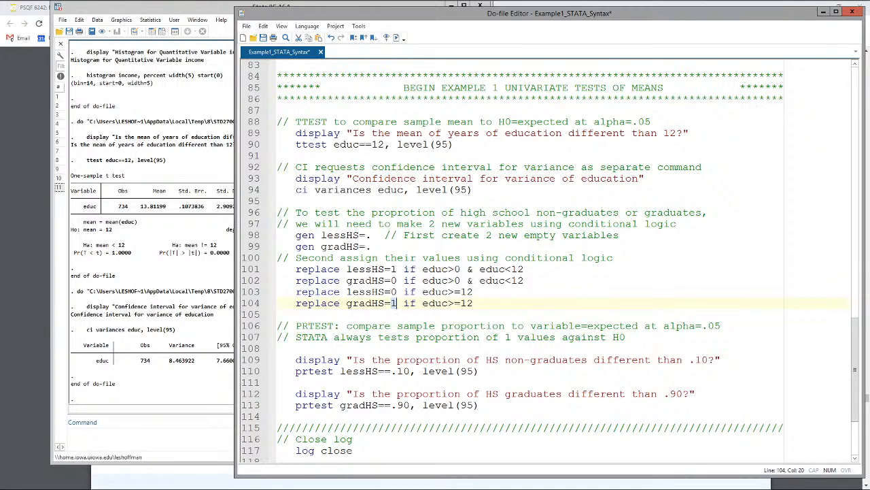
double_click(393, 269)
double_click(393, 292)
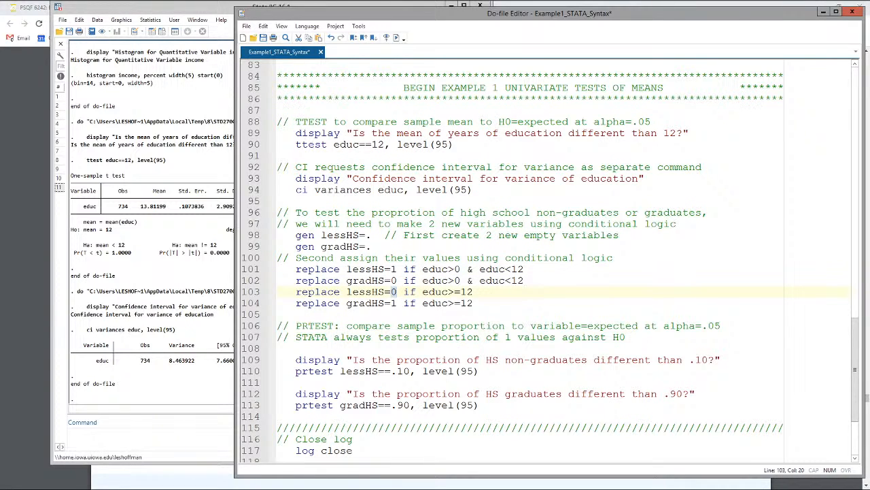
double_click(393, 280)
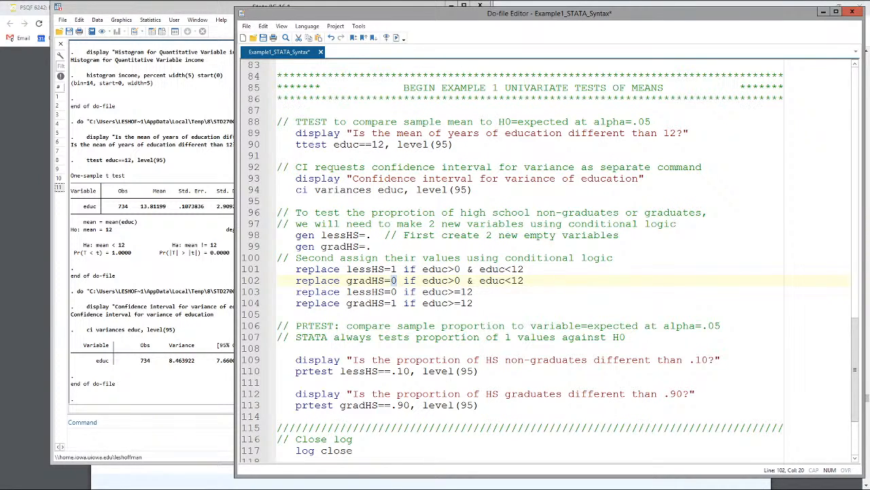
double_click(393, 303)
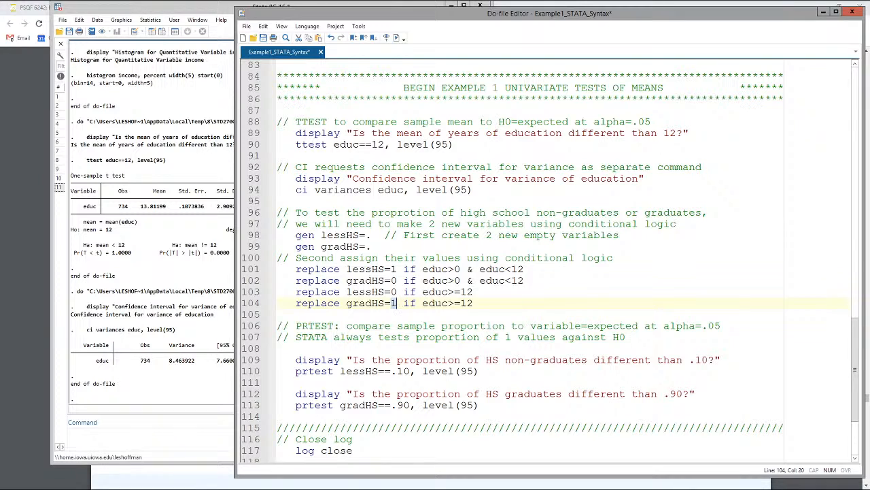
Step: Compare the ttest command with prtest, and examine the lessHS variable, .10 expected value and level(95) option of the first prtest
double_click(306, 145)
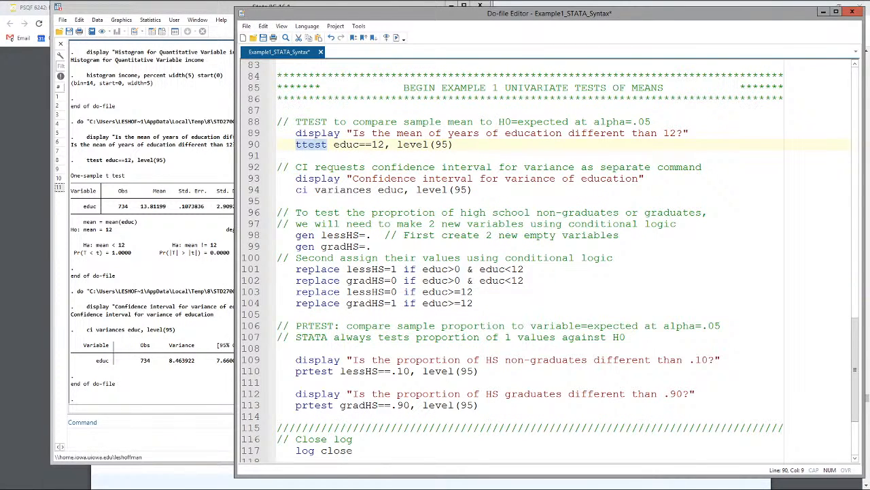
scroll(551, 258, down, 4)
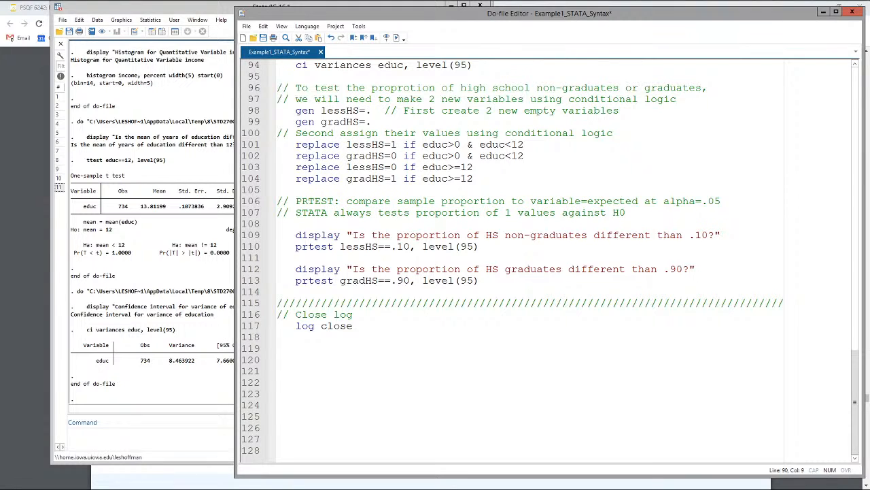
double_click(314, 247)
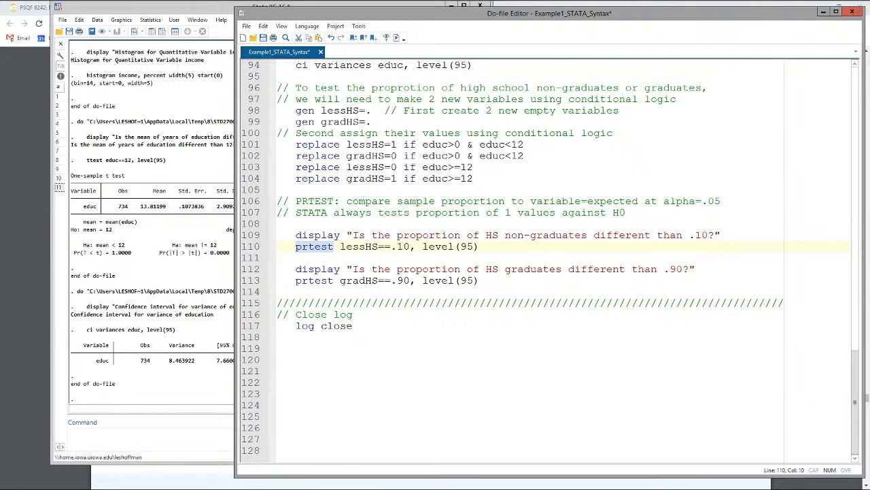
scroll(551, 258, up, 2)
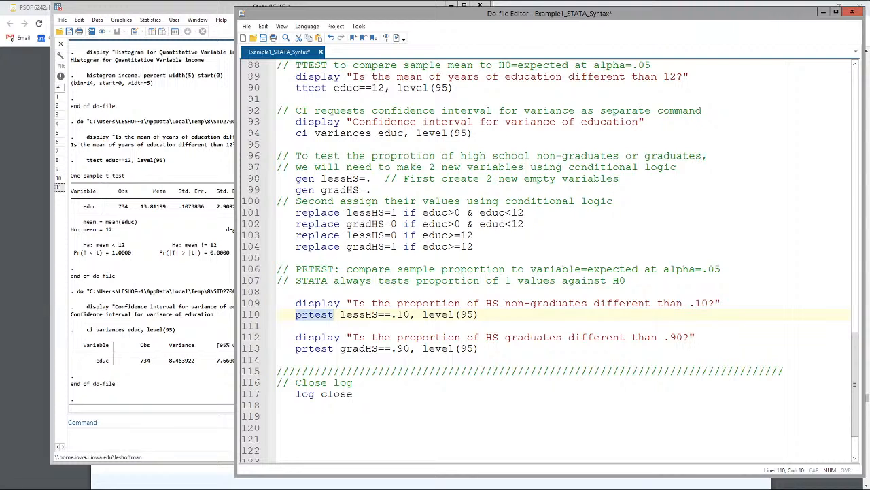
drag(340, 315, 378, 315)
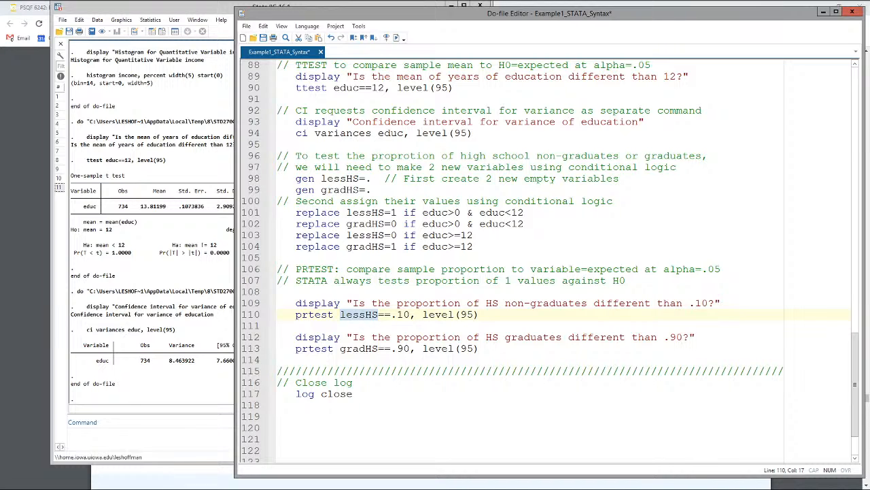
drag(391, 315, 410, 315)
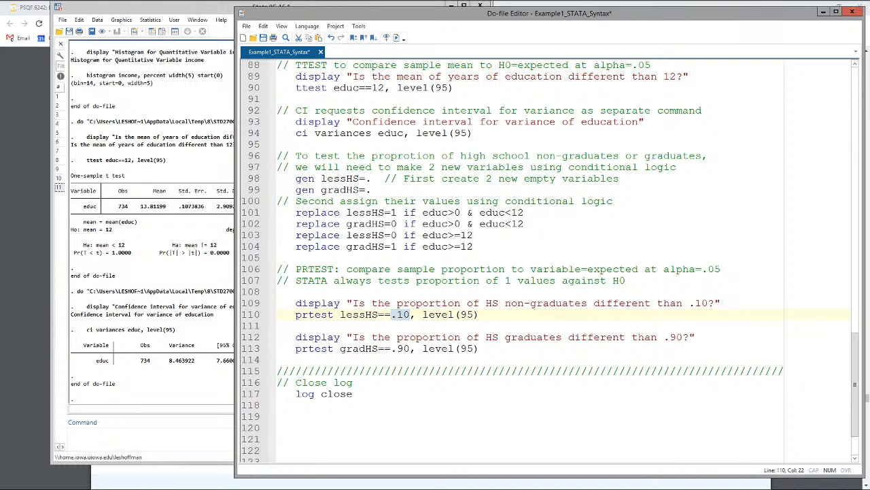
drag(422, 314, 479, 315)
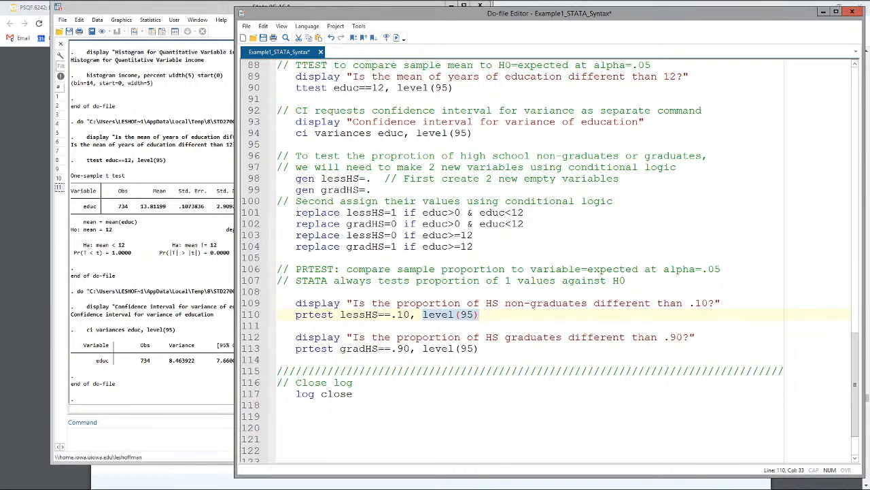
Step: Try to run the HS non-graduates display line and prtest lessHS==.10, check the Stata results, and return to the do-file
drag(479, 314, 257, 307)
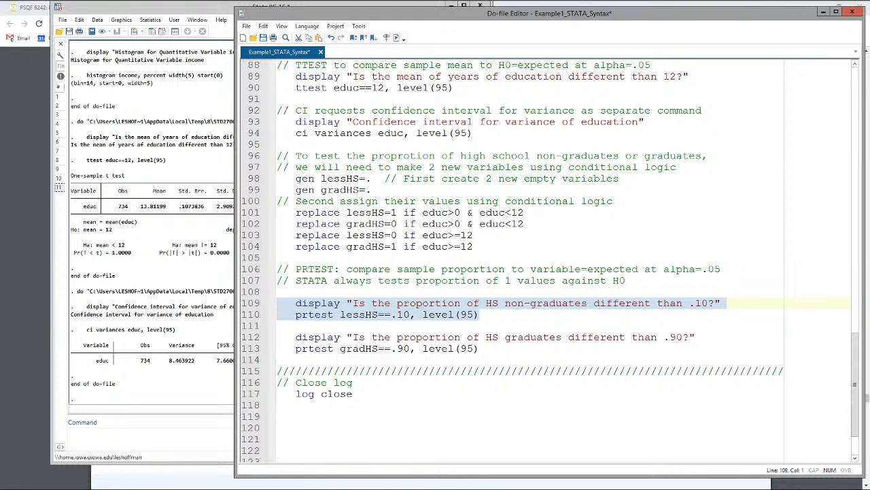
click(396, 38)
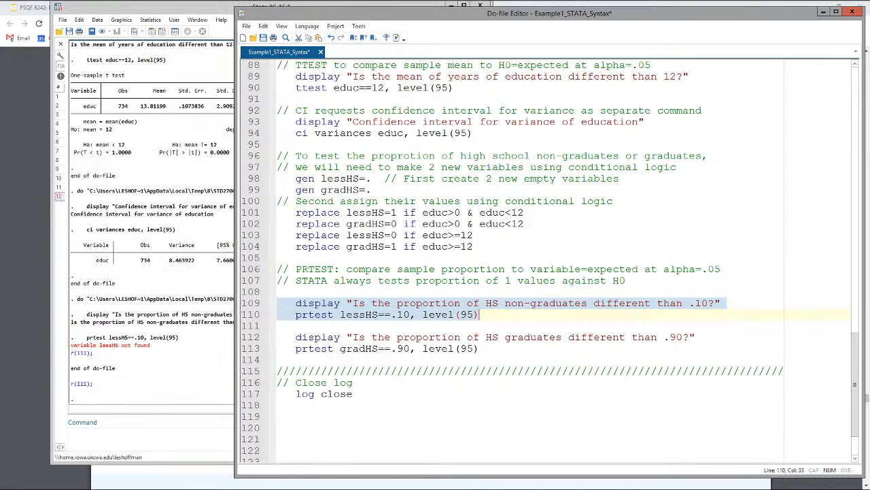
click(139, 357)
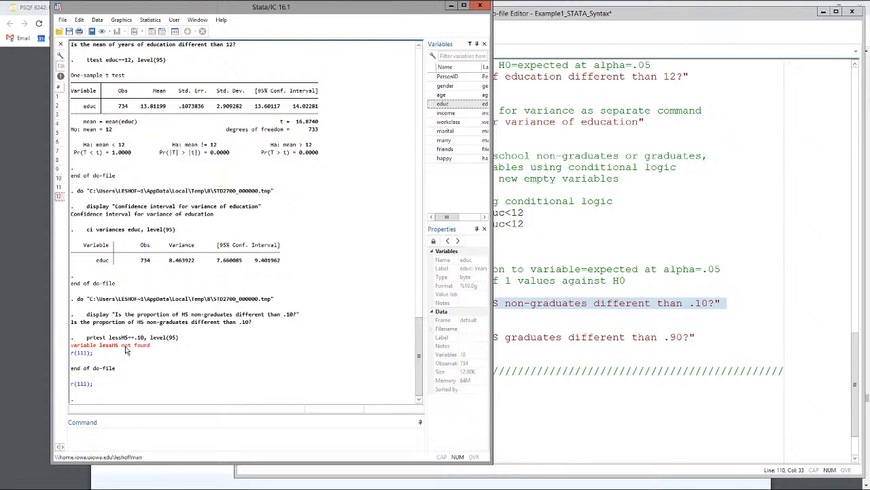
click(531, 269)
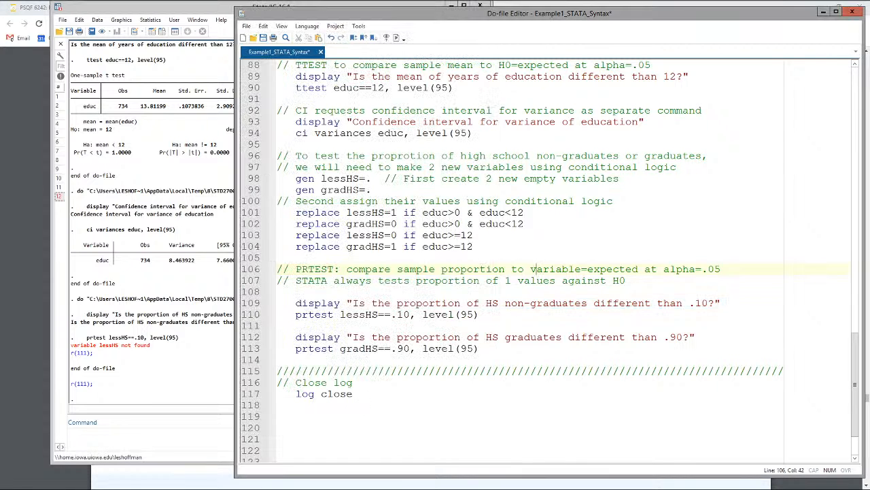
Step: Run the gen and replace lines that create lessHS and gradHS and assign their values from educ
drag(296, 257, 433, 247)
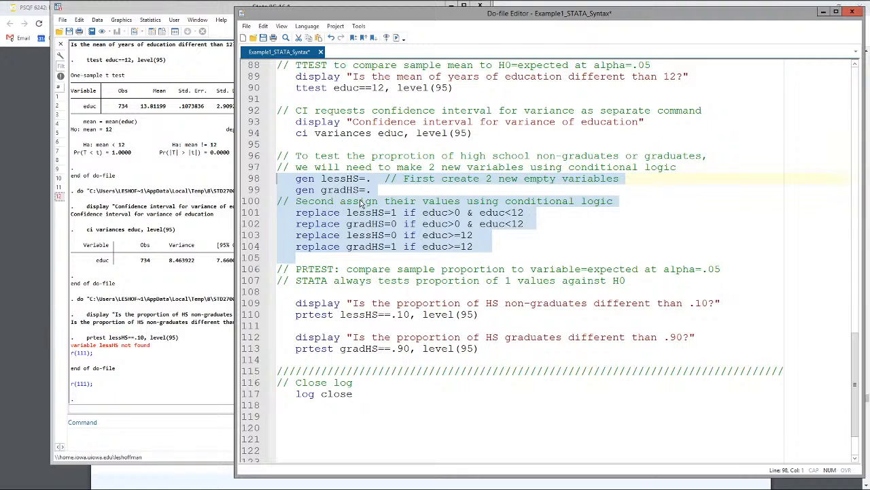
click(360, 202)
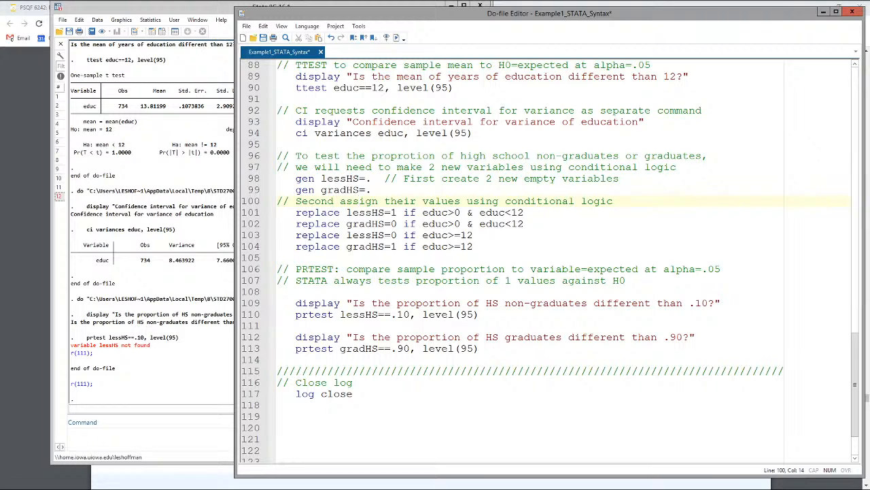
drag(486, 246, 279, 178)
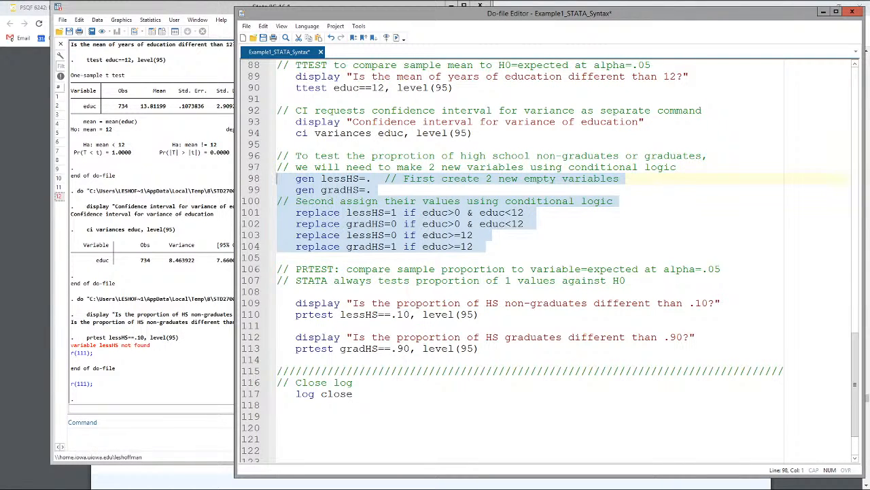
click(398, 39)
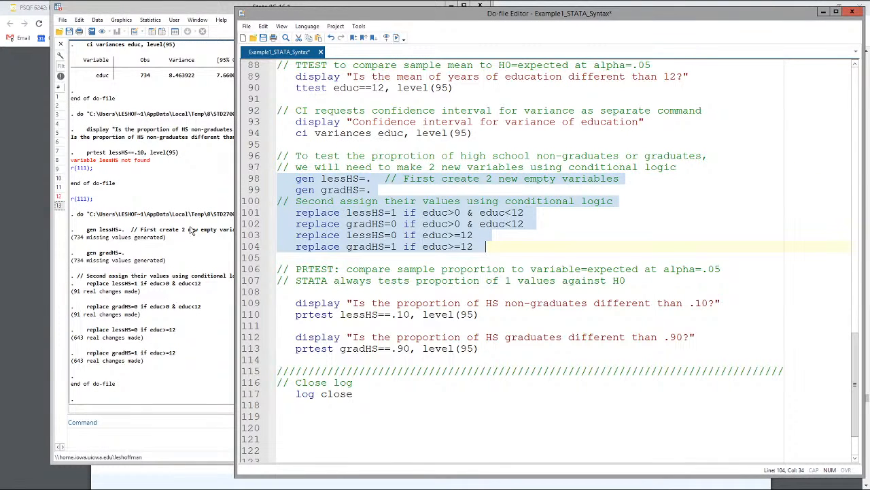
Step: Run the HS non-graduates display line and prtest lessHS==.10, level(95), and bring the Stata results forward
drag(279, 302, 479, 315)
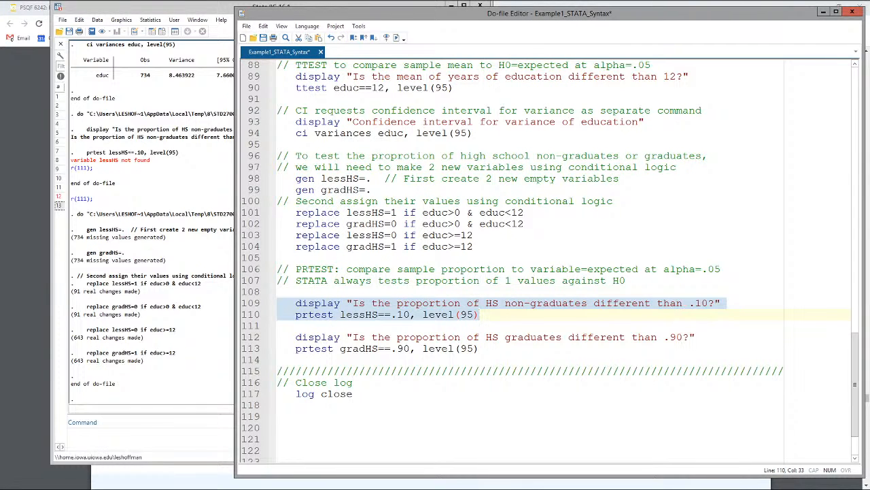
click(395, 37)
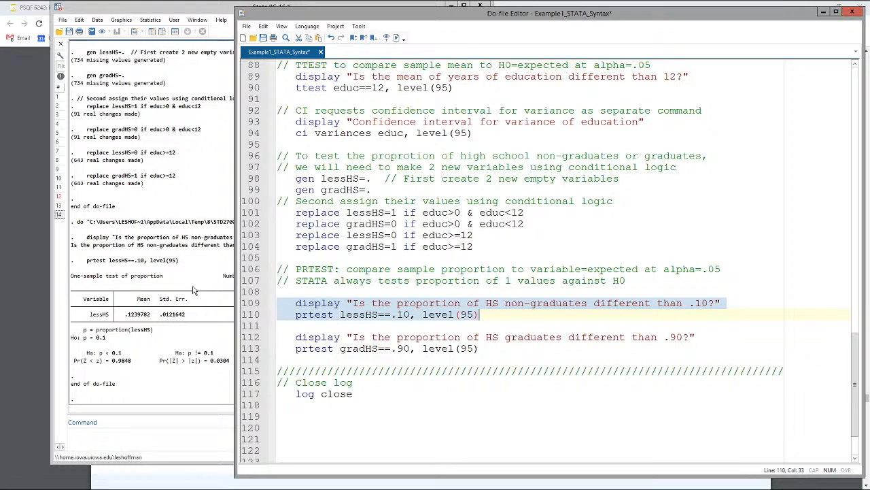
click(170, 264)
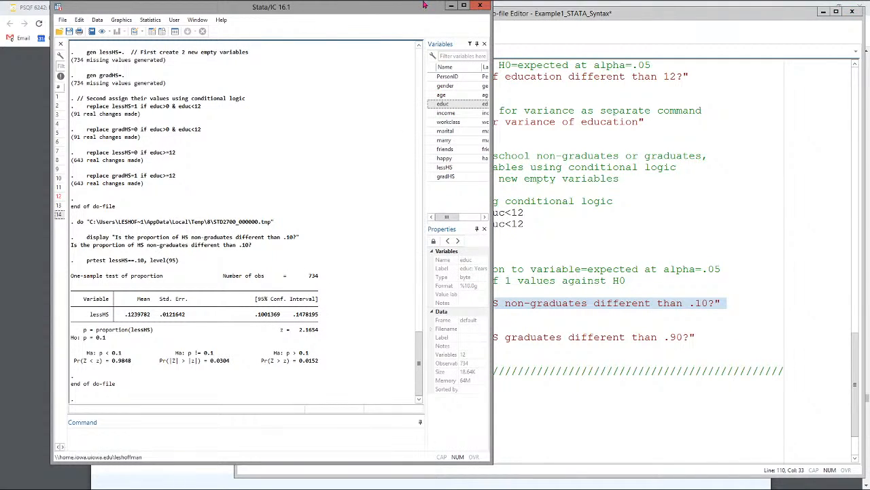
Step: Switch to the lecture PDF in Chrome and examine the STATA one-sample proportion test example for HS non-graduates against .10
click(391, 6)
scroll(435, 275, down, 5)
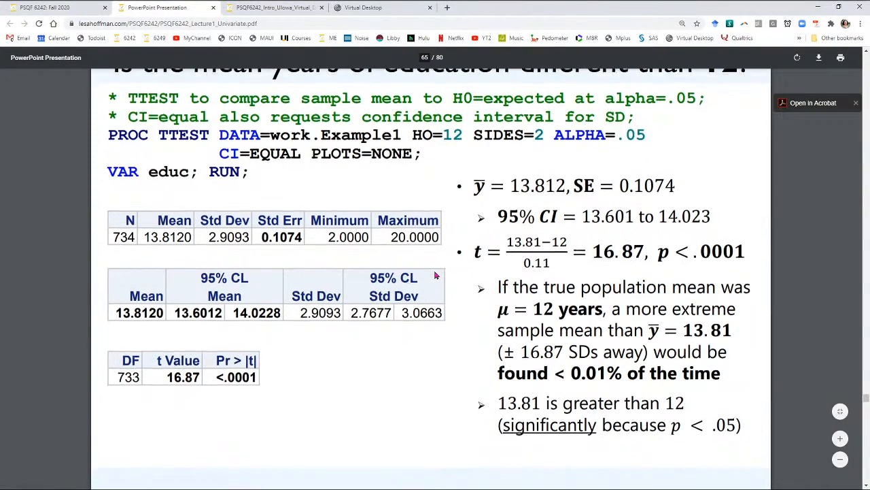
scroll(436, 274, down, 8)
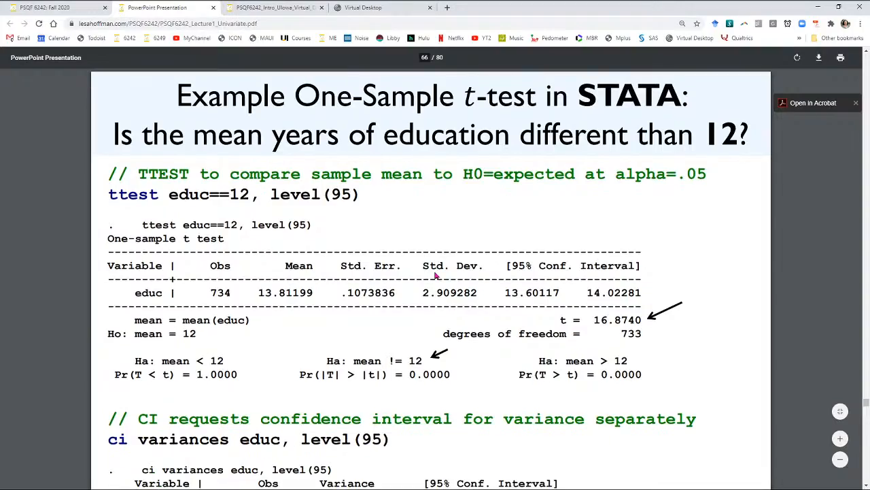
scroll(436, 275, down, 20)
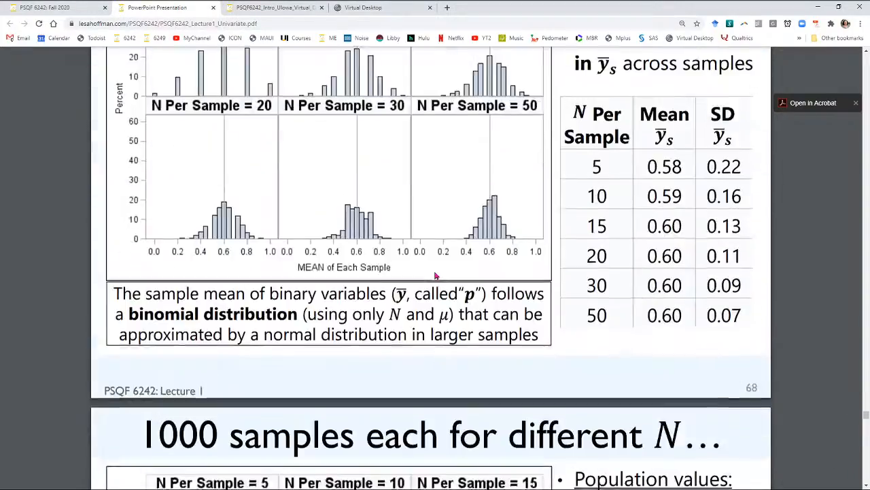
scroll(435, 274, down, 15)
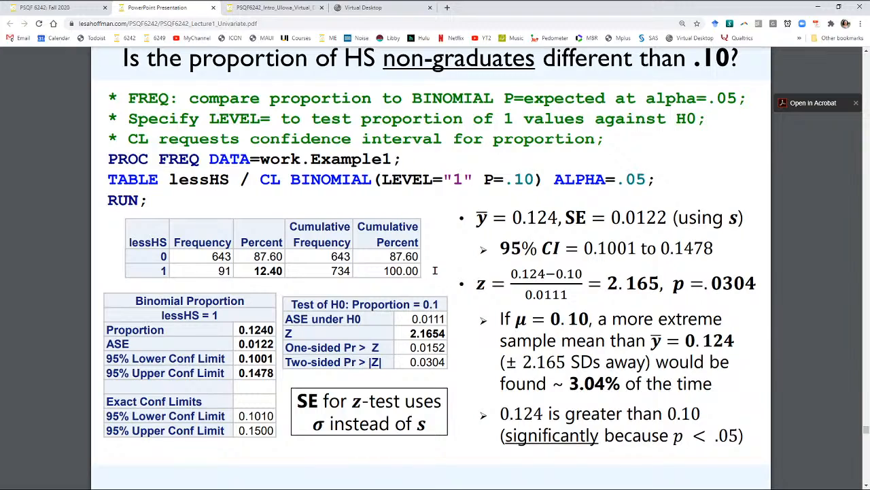
scroll(435, 271, down, 12)
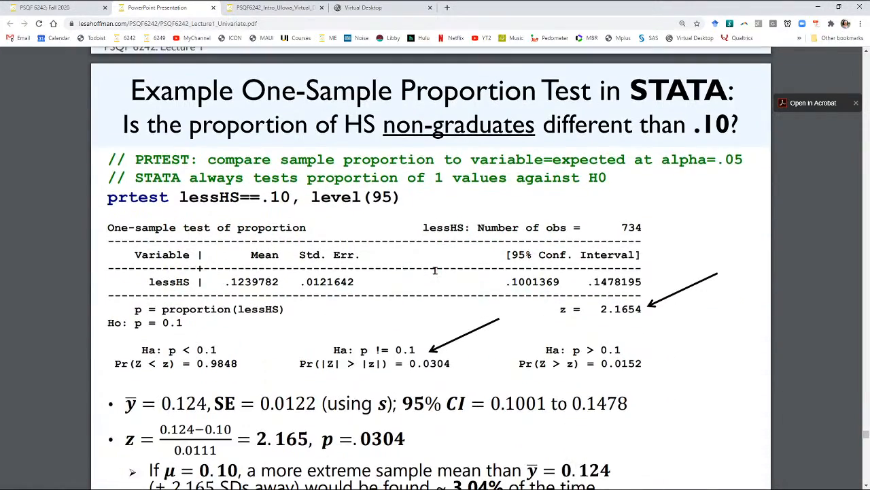
scroll(435, 271, down, 3)
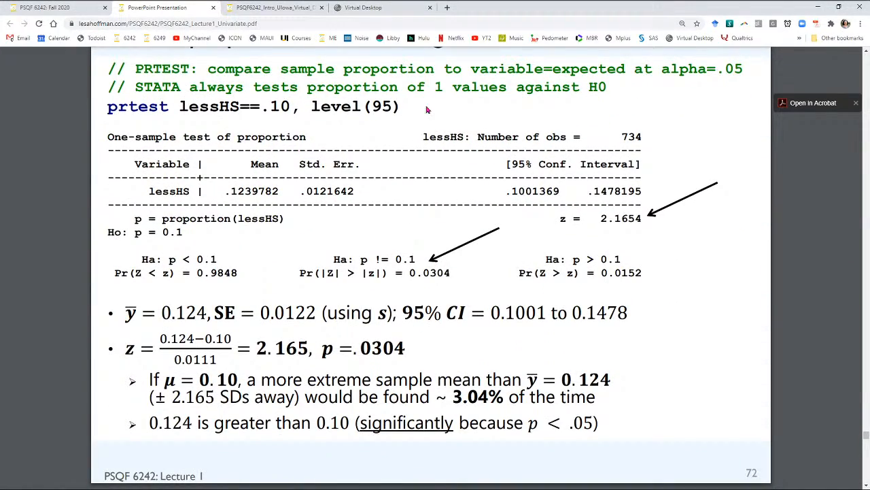
Step: Return to Stata, bringing the do-file editor and the prtest lessHS results forward over the lecture slides
mouse_move(457, 2)
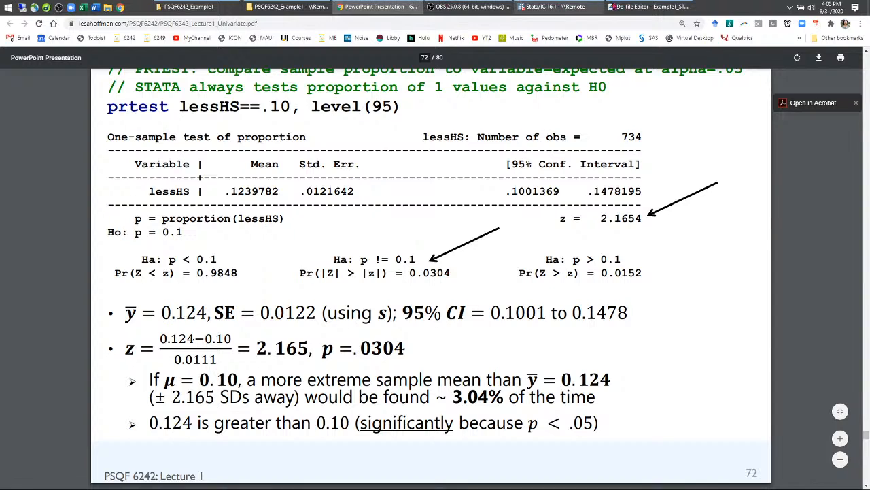
click(649, 6)
click(554, 7)
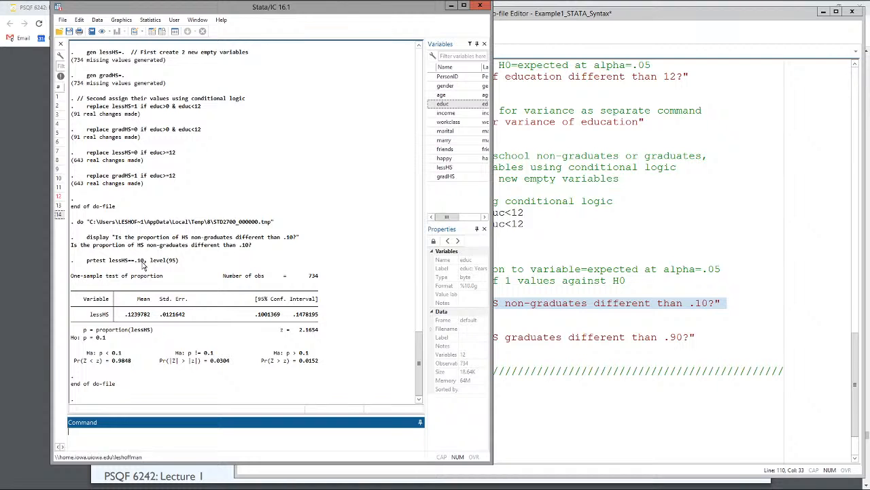
Step: Check the lecture PDF's prtest lessHS==.10 slide in Chrome, and return to the matching results in Stata
mouse_move(583, 5)
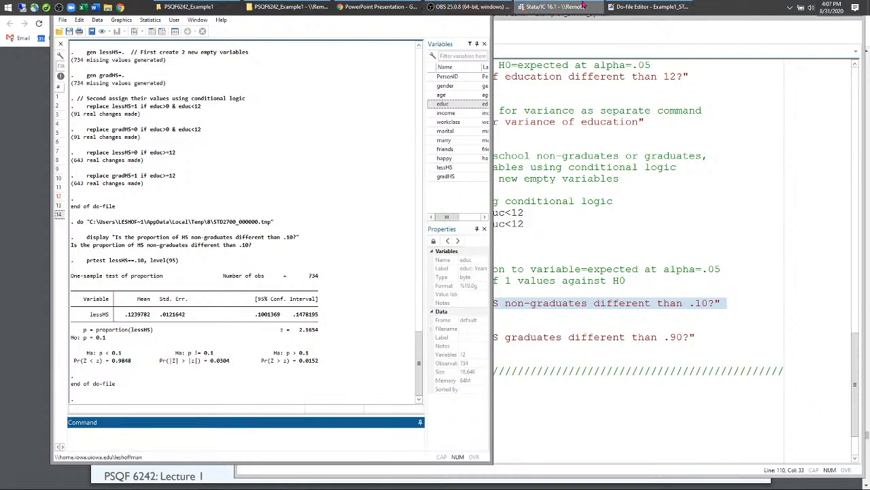
click(377, 7)
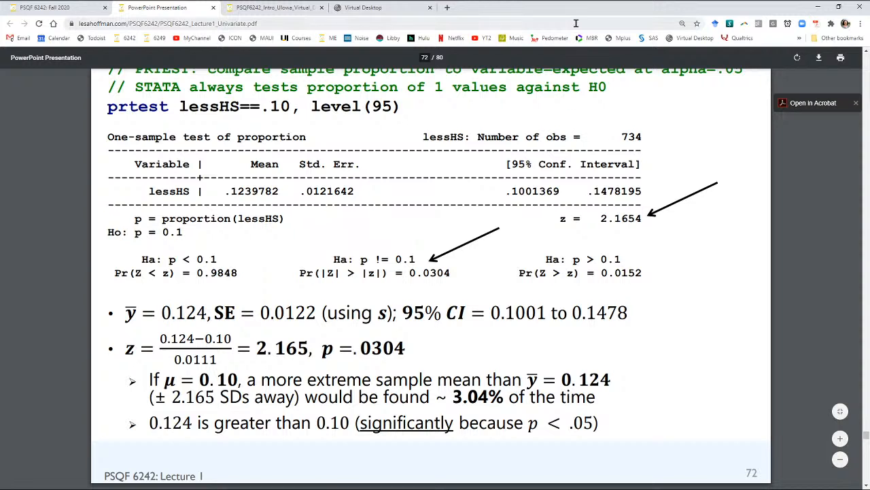
mouse_move(584, 7)
click(556, 6)
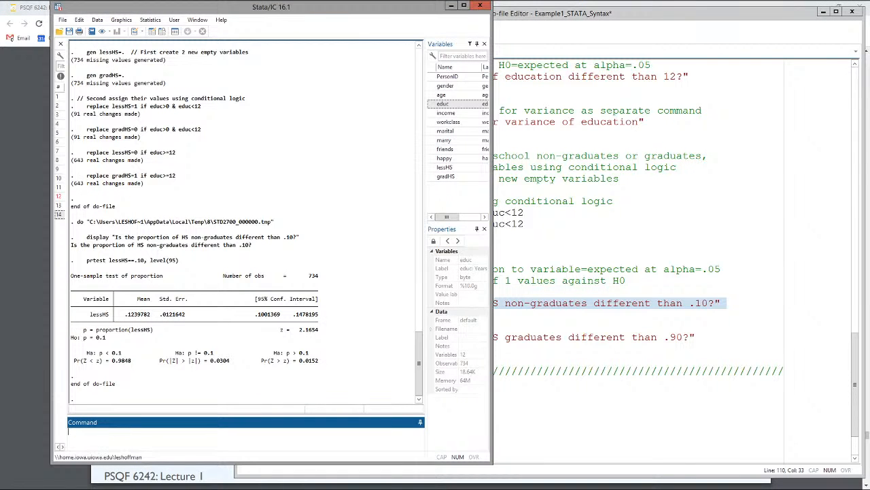
Step: Run the HS graduates display line and prtest gradHS==.90, level(95), and bring the Stata results forward
click(581, 280)
scroll(544, 259, down, 2)
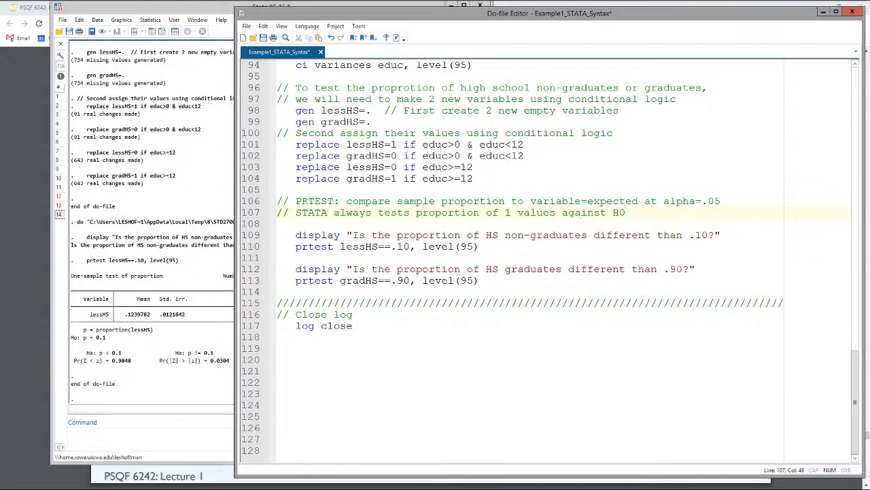
double_click(358, 280)
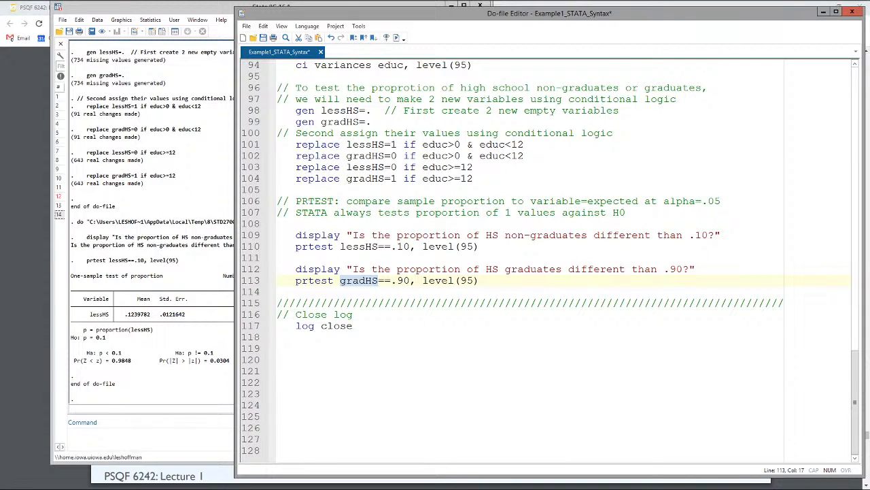
drag(480, 281, 278, 270)
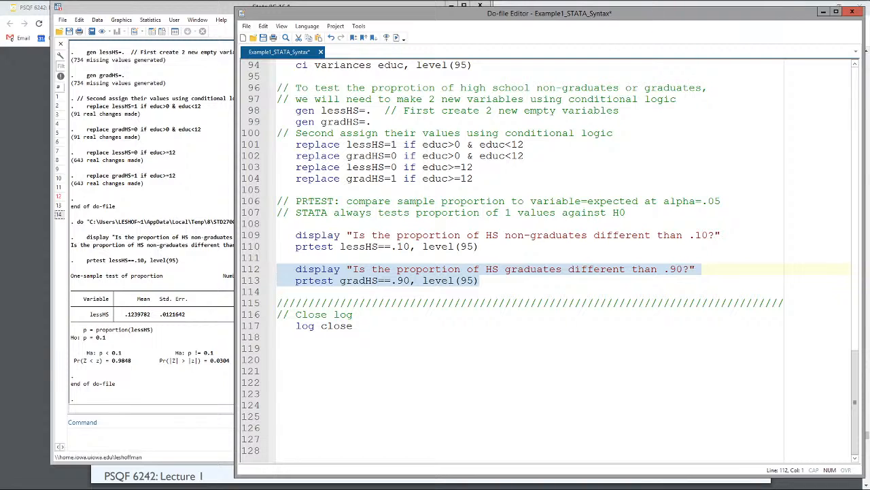
click(397, 38)
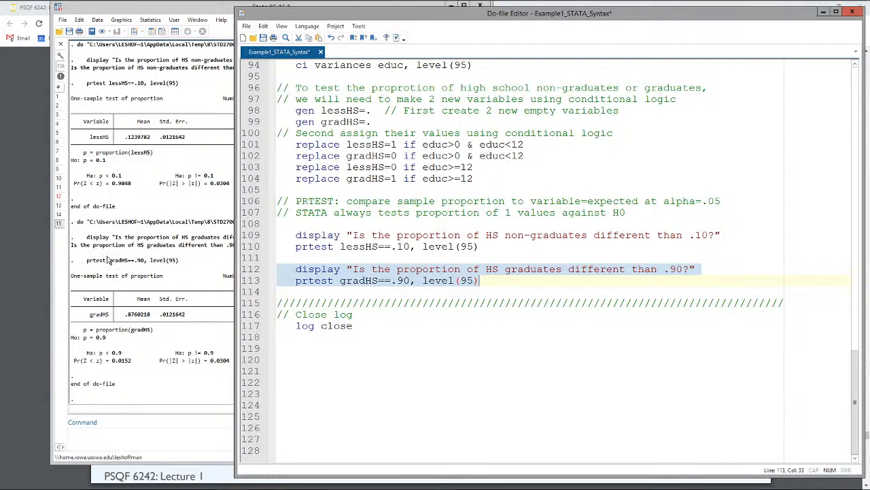
click(188, 309)
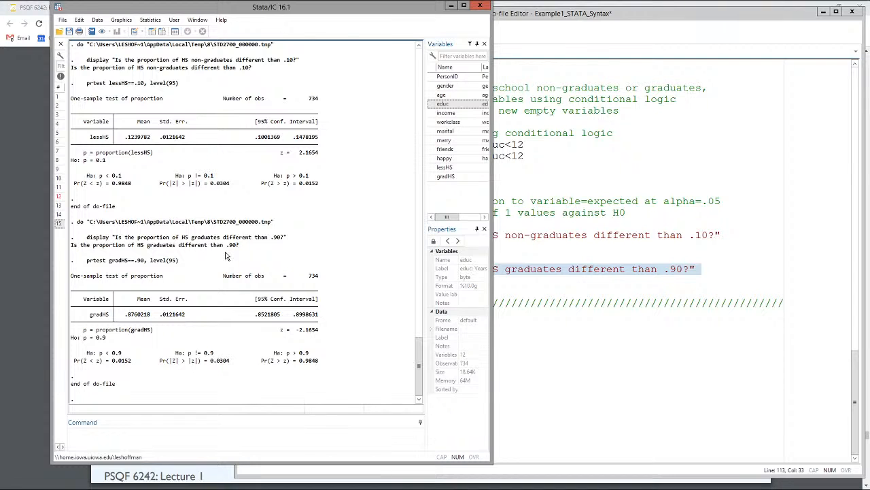
Step: Compare the prtest gradHS and ttest educ commands in the do-file, and review both proportion test outputs
click(620, 201)
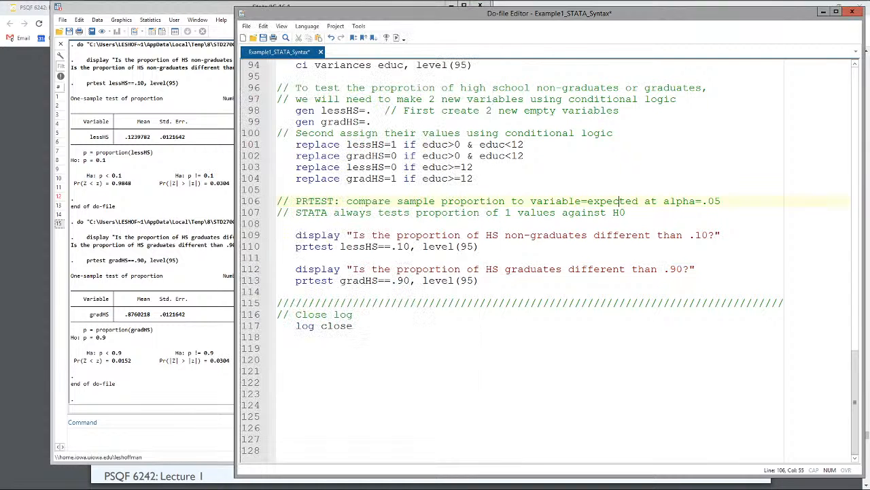
double_click(314, 280)
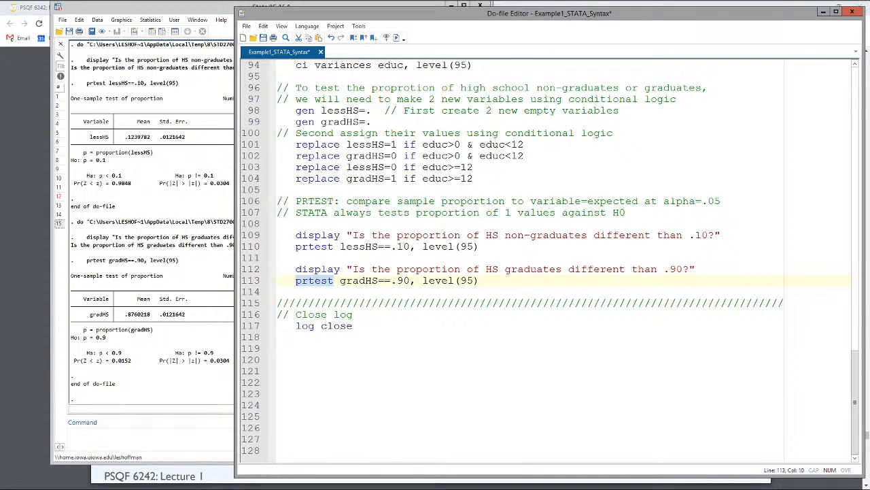
scroll(551, 261, up, 4)
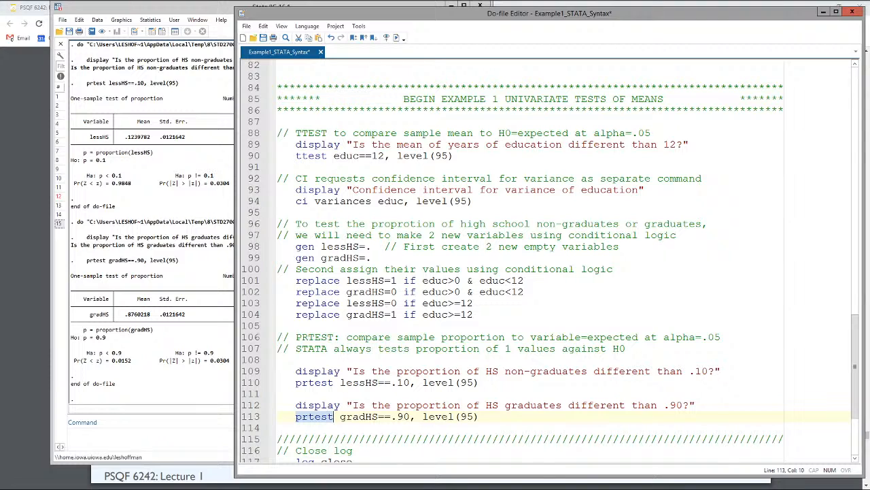
double_click(312, 155)
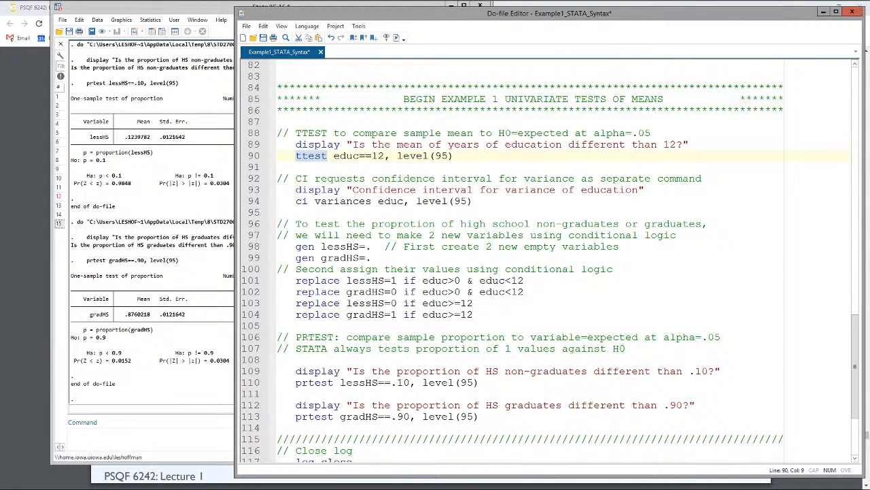
click(164, 231)
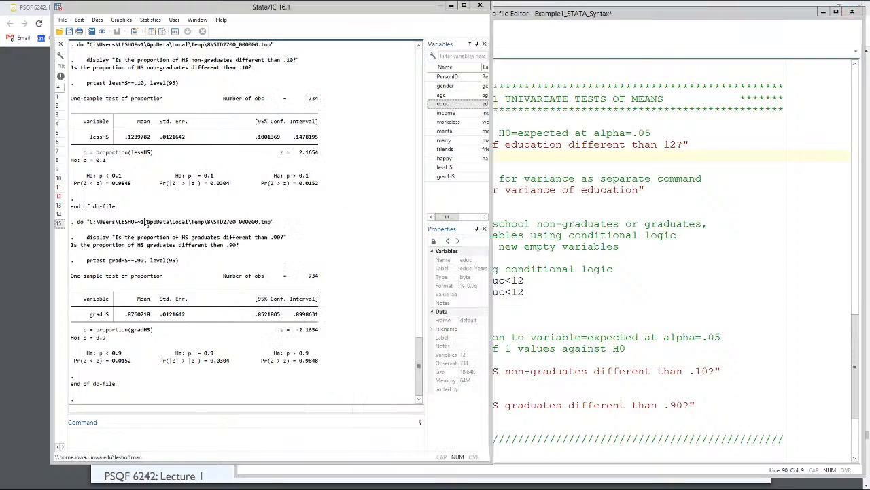
drag(419, 362, 391, 346)
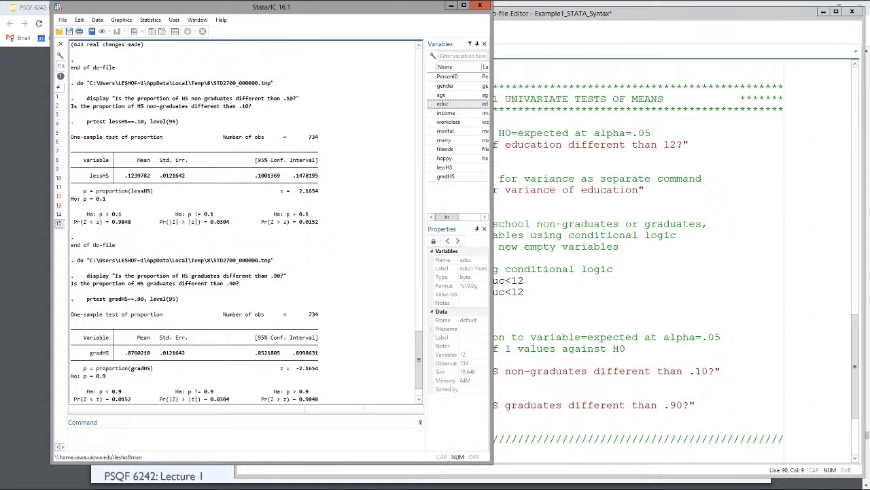
Step: Save the Example1_STATA_Syntax do-file
click(550, 326)
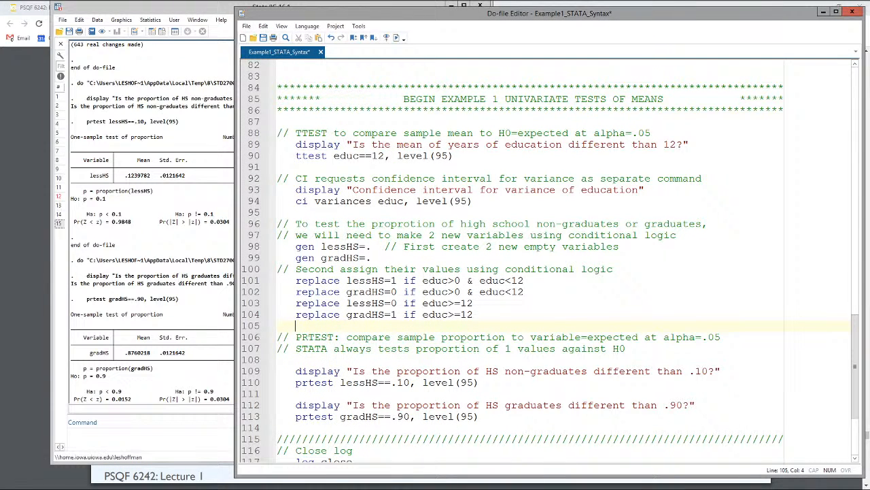
click(263, 37)
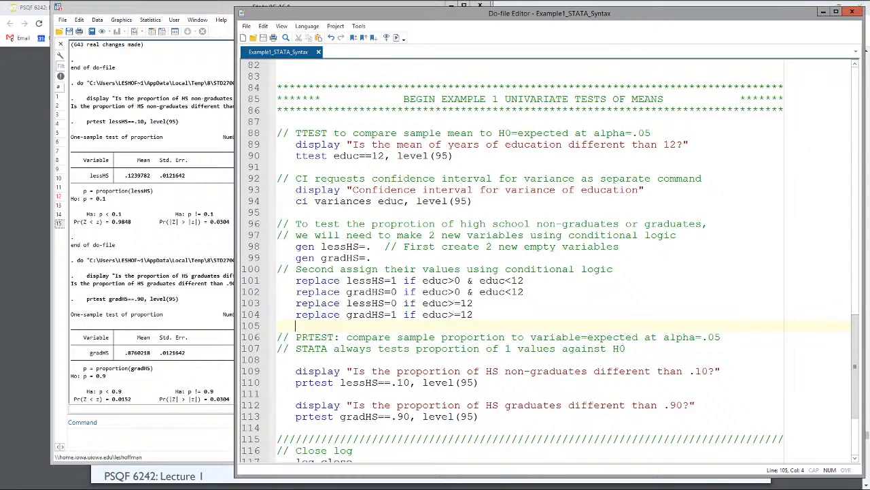
Step: In the log using line, replace the Example1 prefix of the output log file name with the instructor's first name
scroll(255, 110, up, 11)
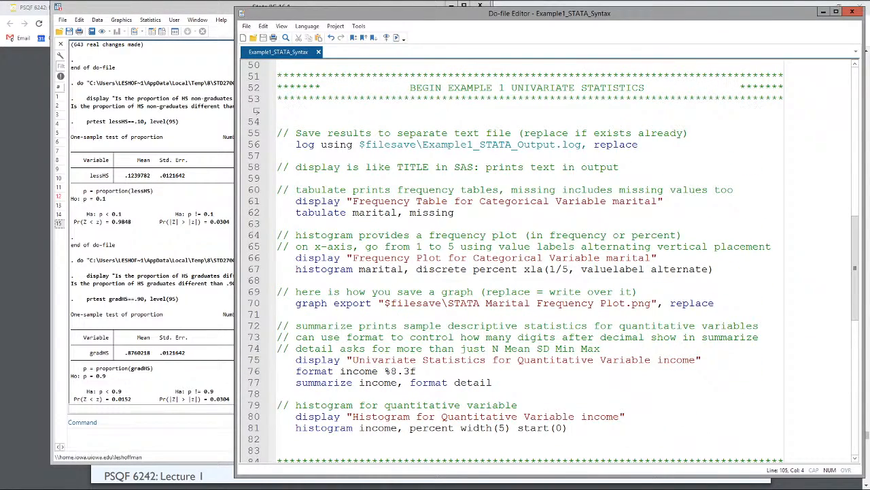
drag(277, 132, 683, 144)
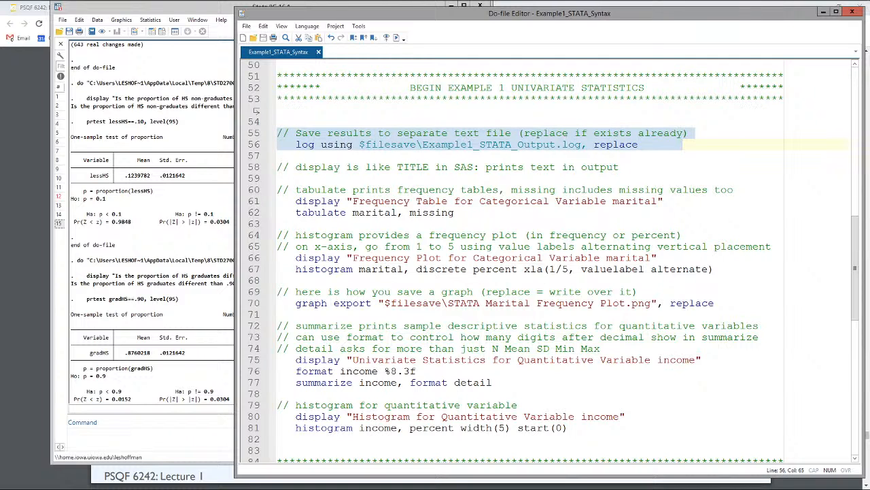
click(327, 155)
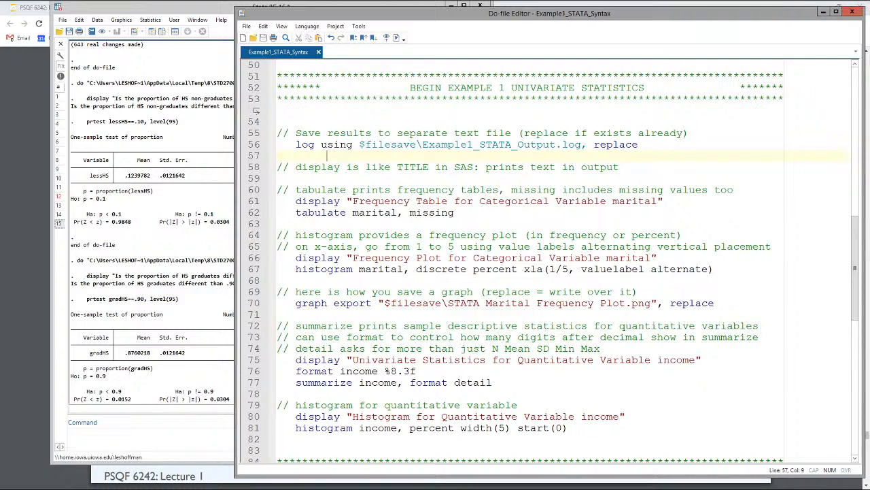
drag(359, 144, 417, 144)
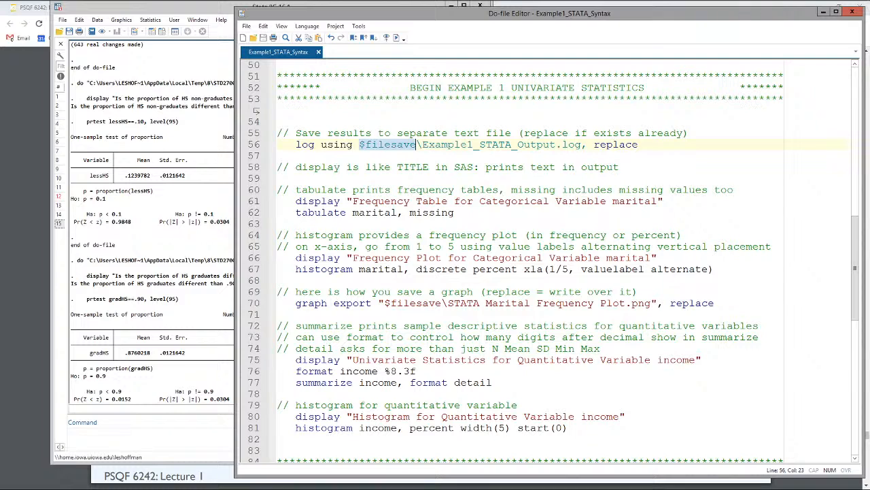
drag(422, 144, 474, 144)
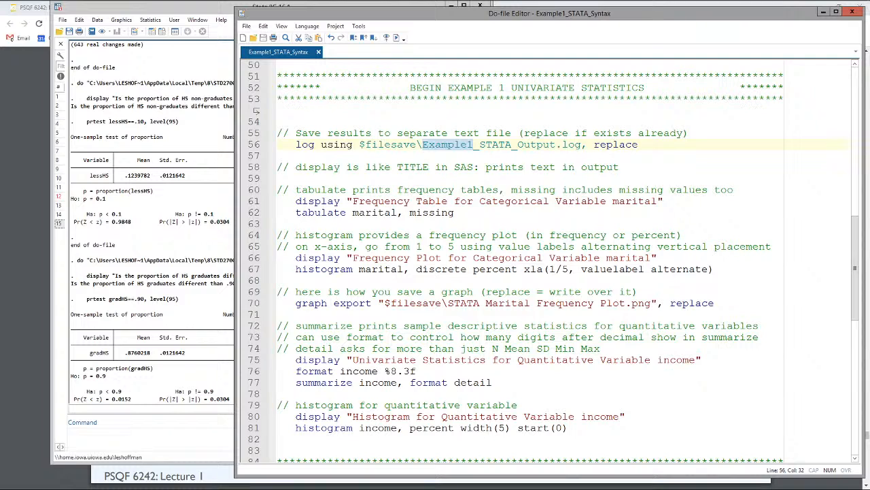
text(Lesa)
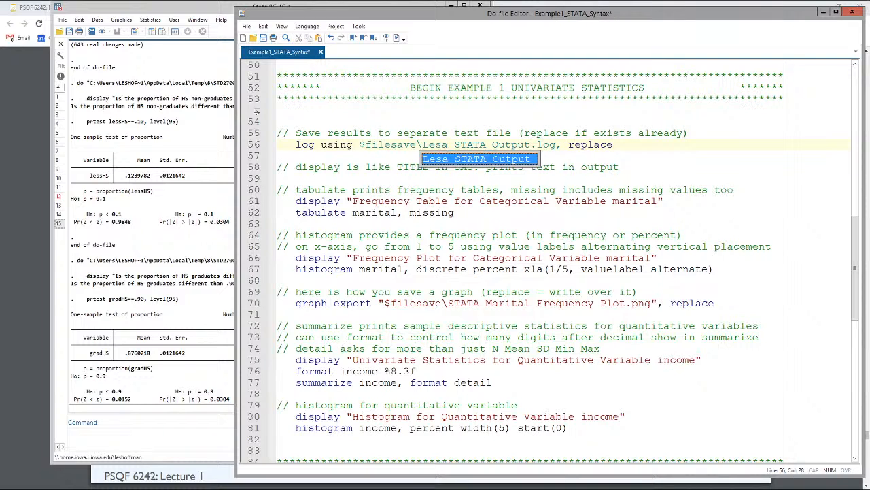
click(454, 213)
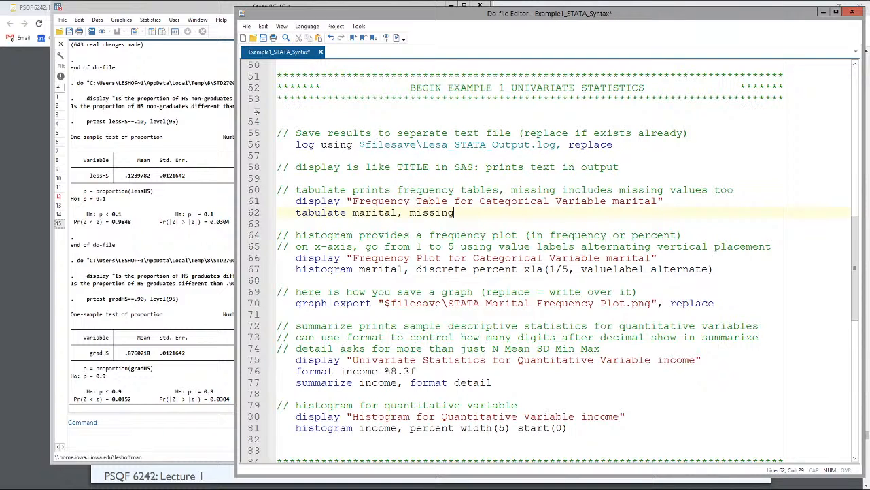
Step: Try to run the syntax from the log using line through log close, and bring the Stata results forward
click(282, 145)
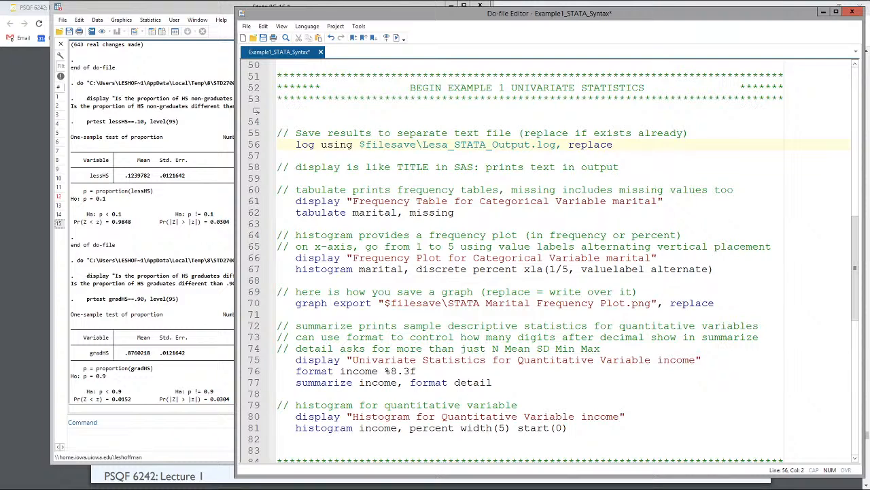
scroll(256, 110, down, 12)
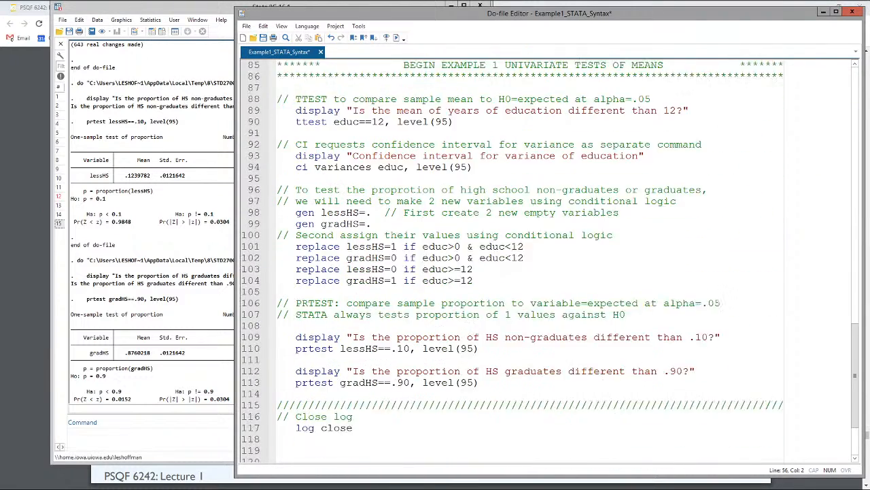
scroll(550, 261, down, 3)
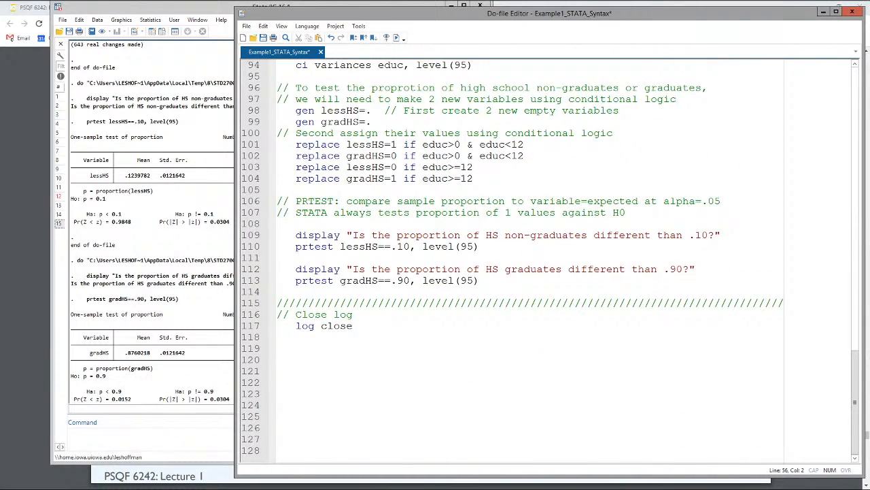
shift+click(366, 325)
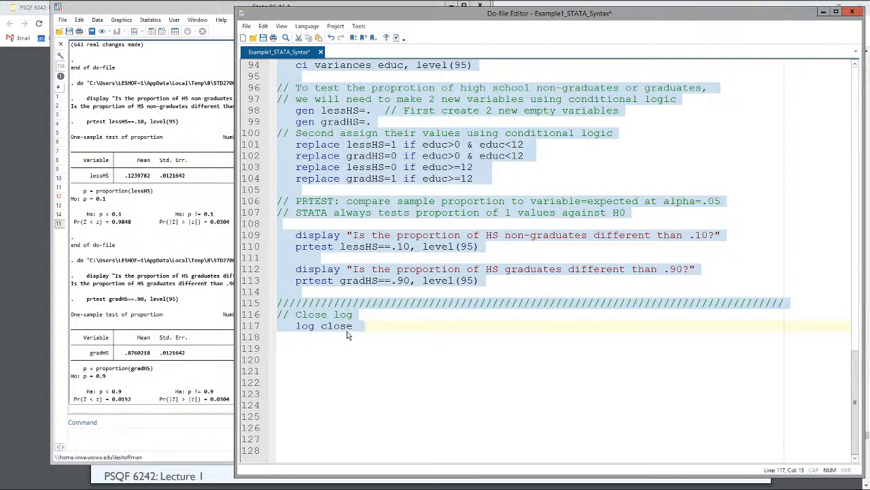
click(397, 39)
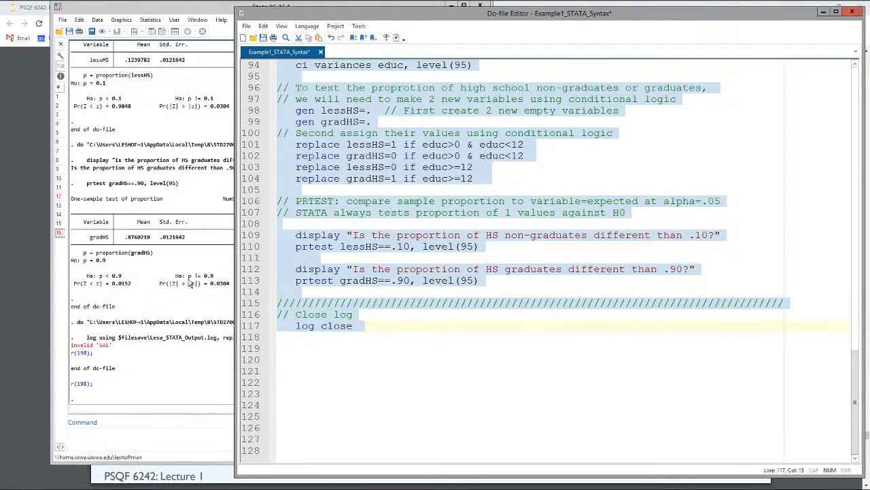
click(147, 352)
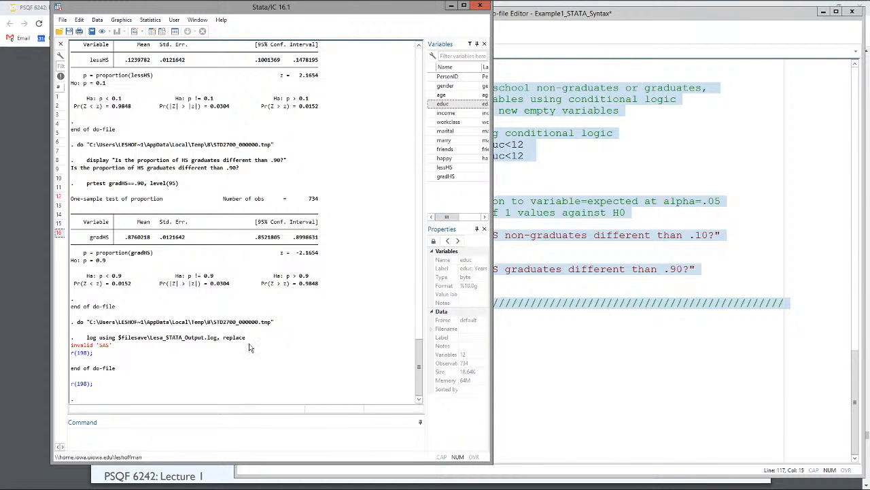
Step: Check the global filesave folder definition, and start a new global newone "" line above the comment on saving results
click(555, 312)
scroll(555, 313, up, 11)
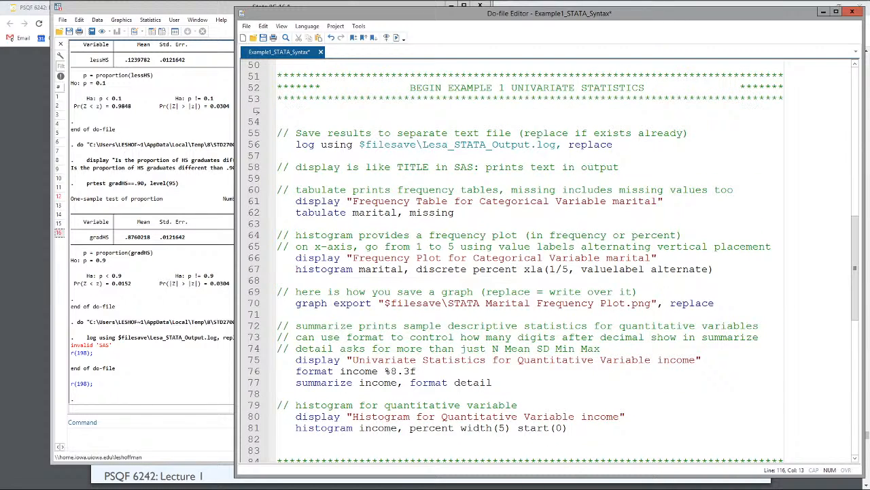
scroll(553, 262, up, 3)
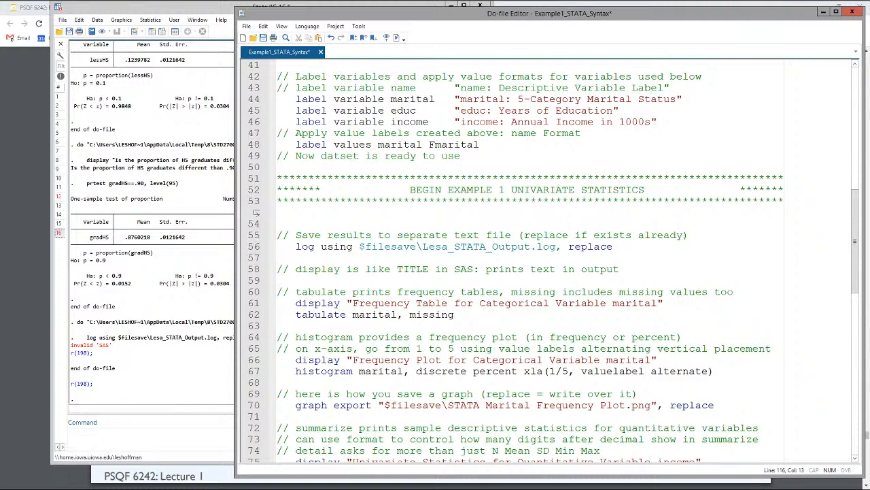
scroll(544, 262, up, 6)
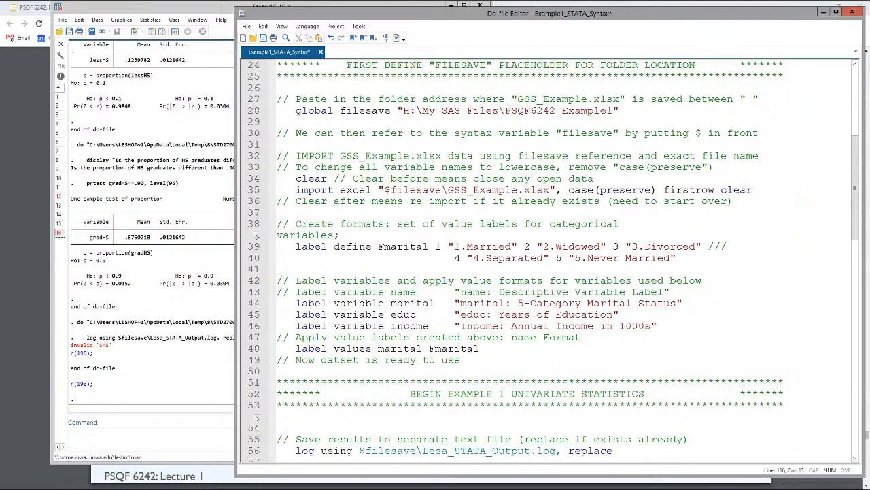
drag(442, 110, 447, 111)
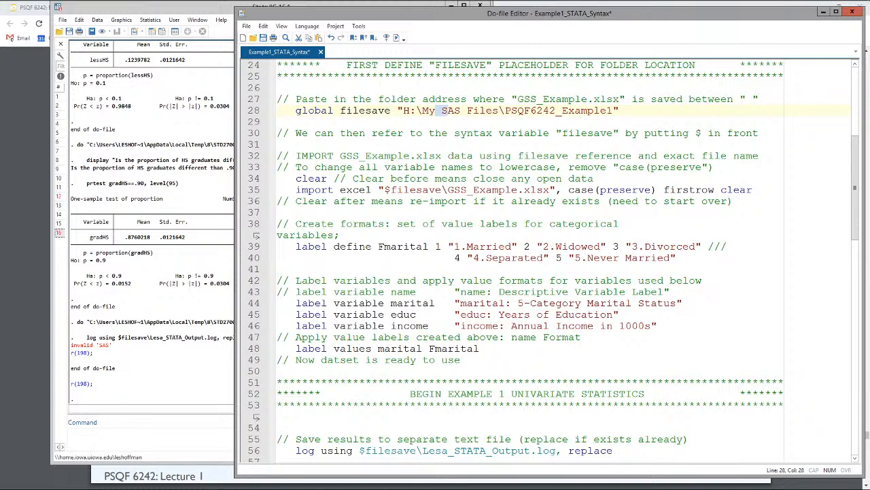
scroll(448, 111, down, 4)
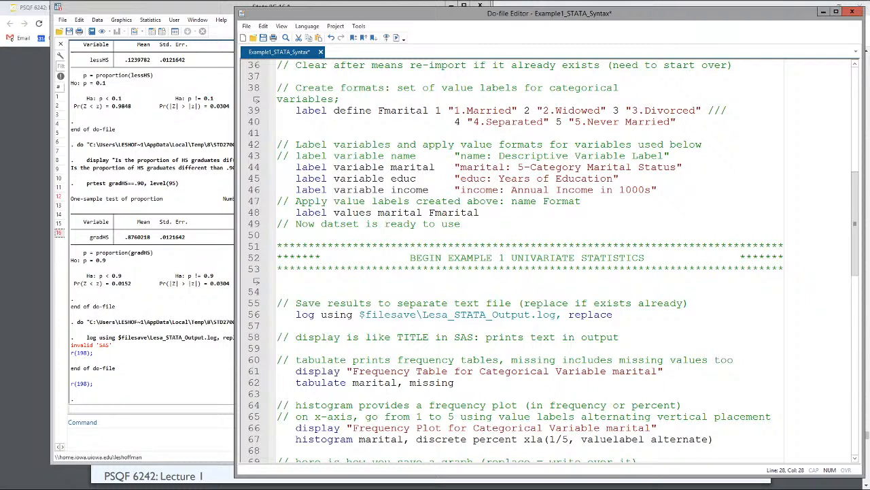
click(327, 291)
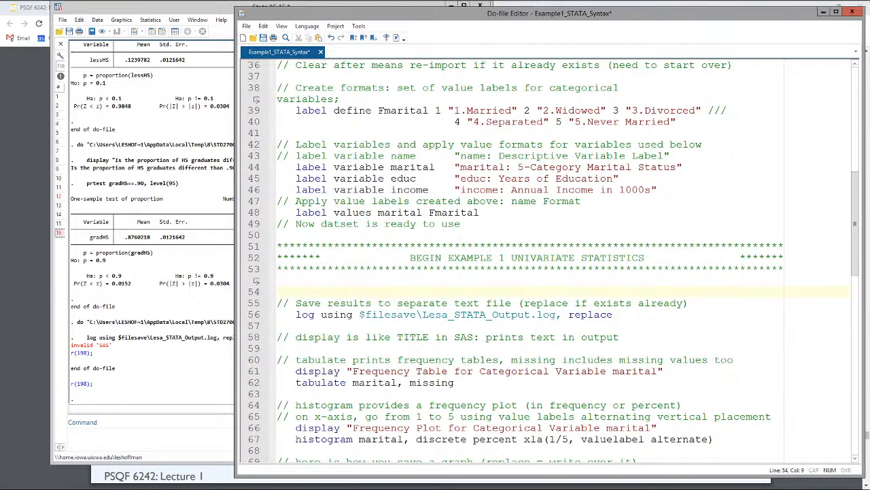
key(Up)
click(278, 292)
text(global newone ")
Step: Copy the H: drive's root path from File Explorer and enter it as the global newone folder location, "H:\"
mouse_move(344, 1)
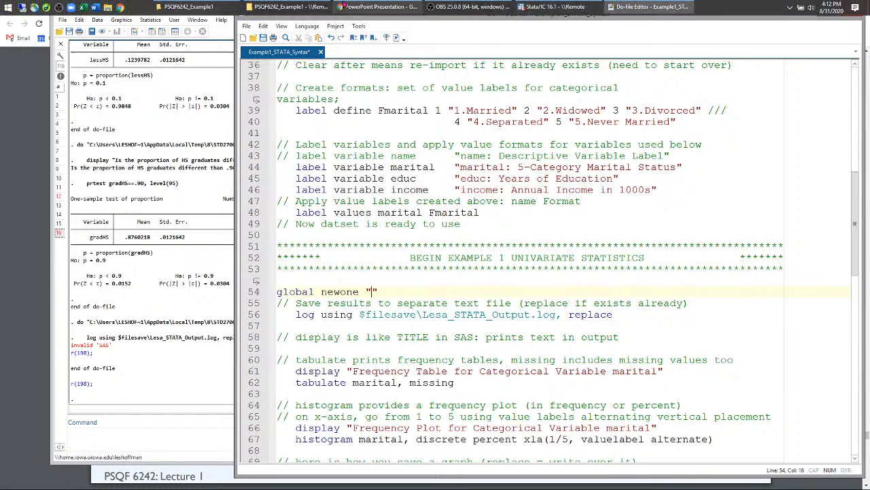
click(307, 6)
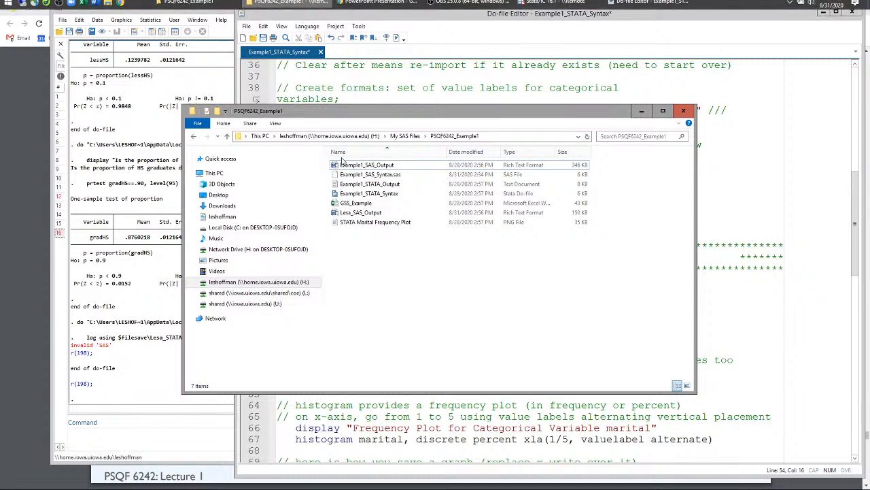
click(342, 137)
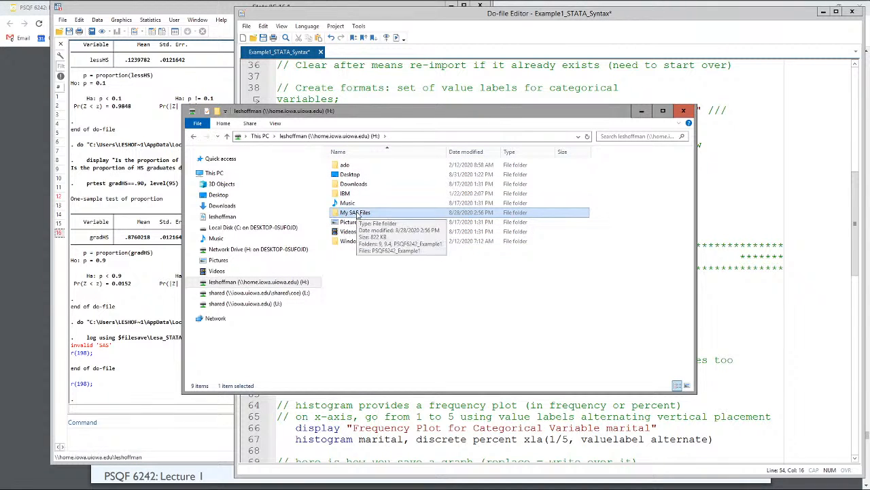
click(414, 139)
key(ctrl+c)
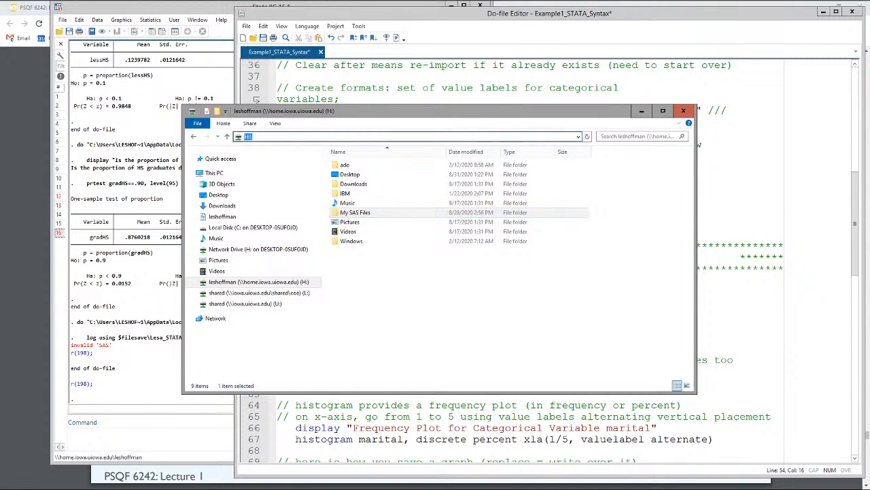
click(641, 111)
key(ctrl+v)
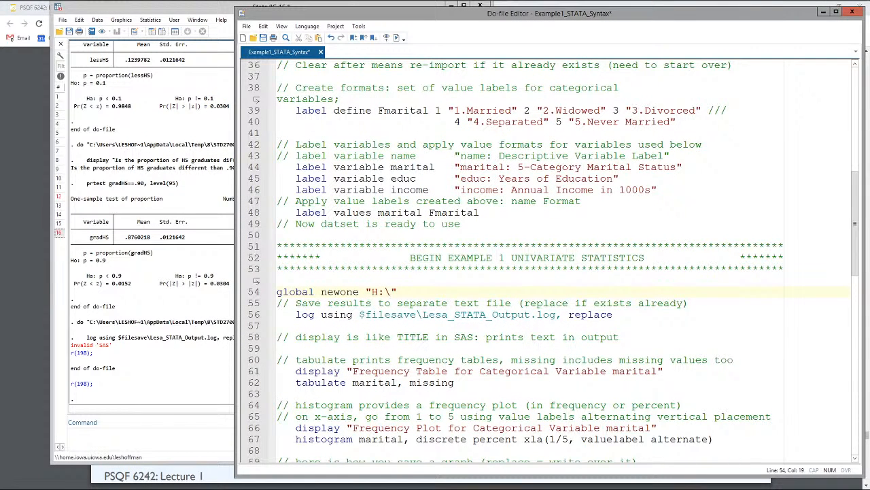
Step: Point the log using line to $newone instead of $filesave, and run the syntax from global newone through log using
double_click(390, 314)
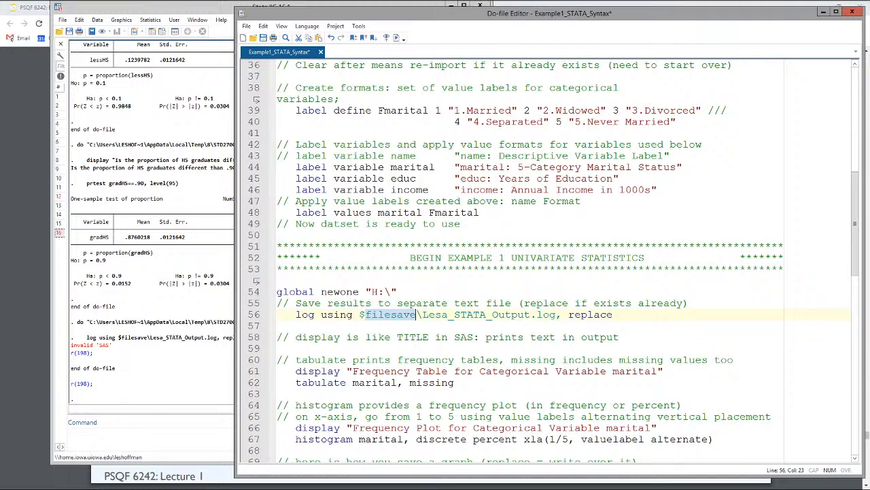
text(newone)
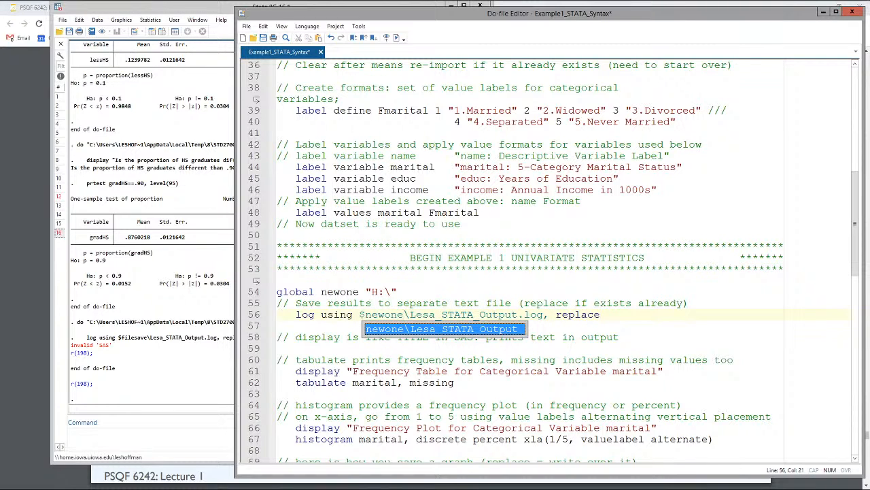
key(End)
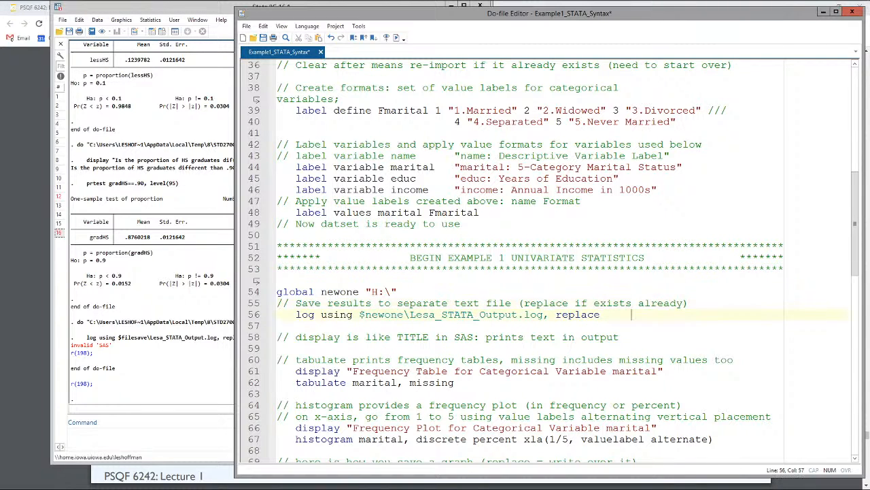
drag(277, 292, 632, 315)
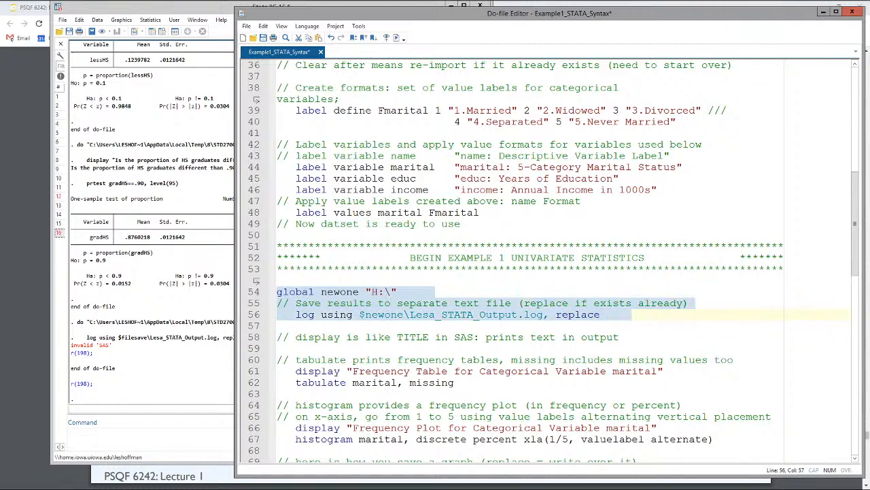
key(ctrl+d)
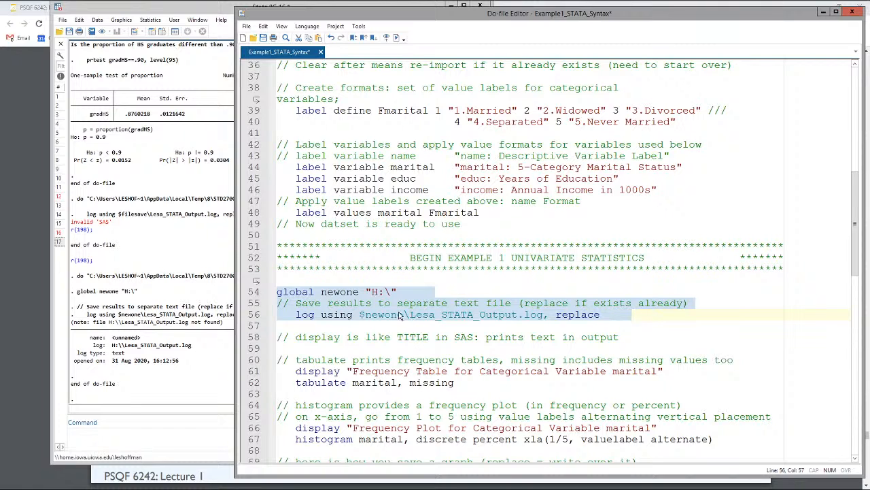
Step: Look for the log file options in the Do-file Editor and the main Stata window
scroll(410, 309, down, 2)
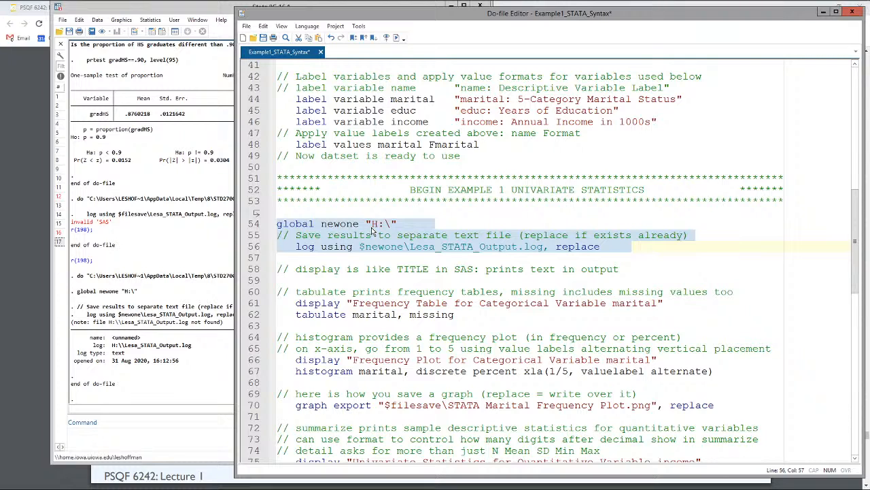
scroll(312, 251, down, 1)
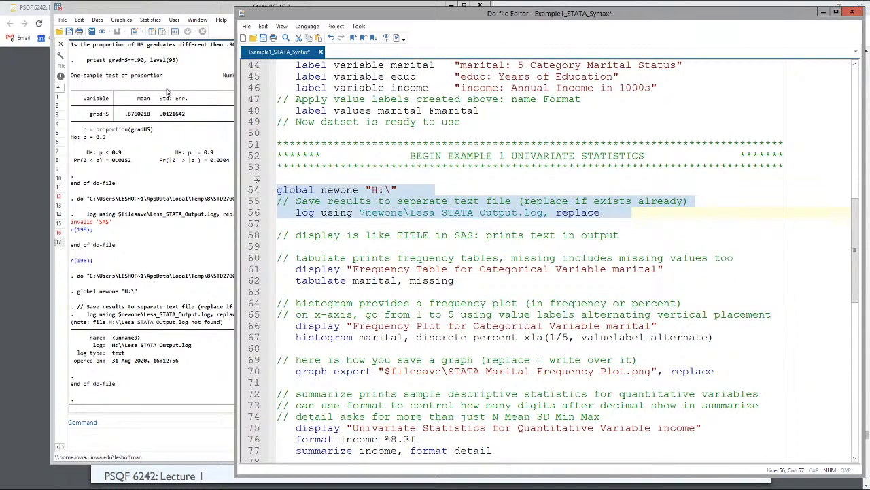
click(95, 20)
click(97, 21)
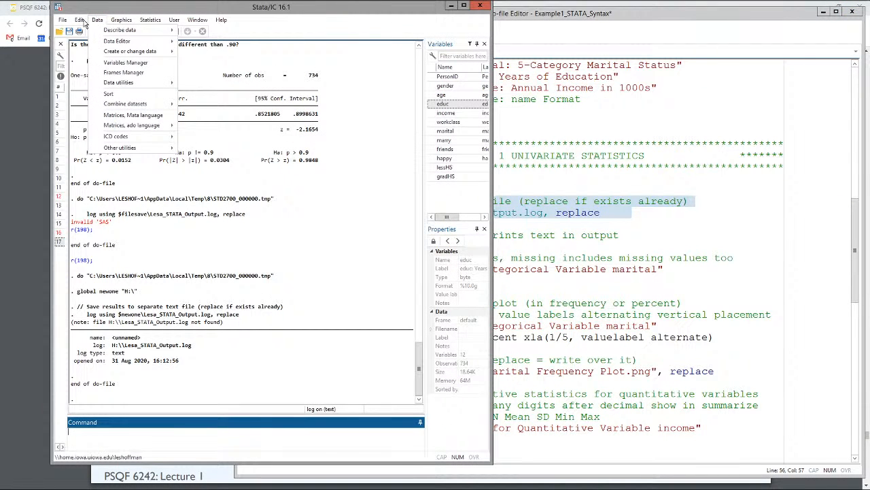
mouse_move(82, 22)
drag(607, 100, 587, 88)
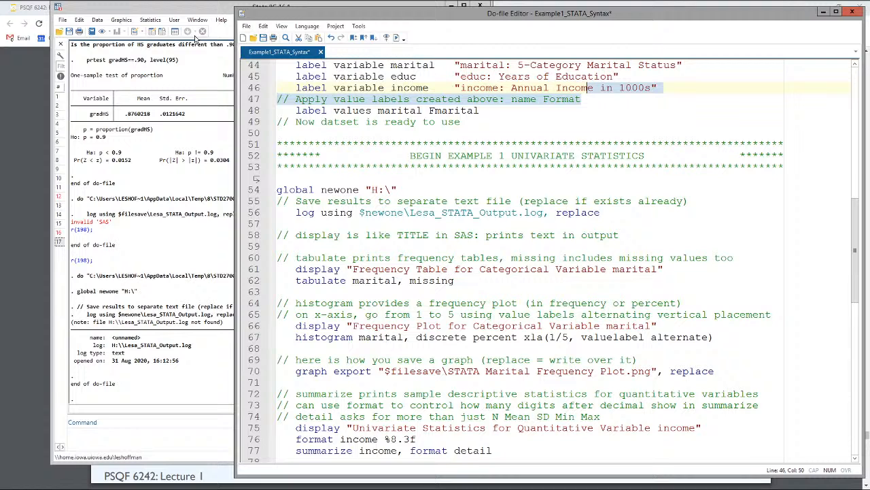
click(265, 28)
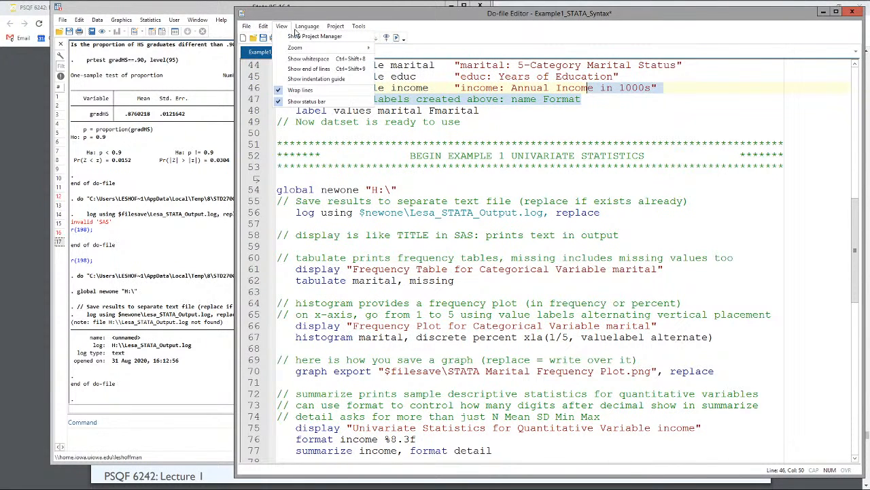
click(95, 23)
click(97, 21)
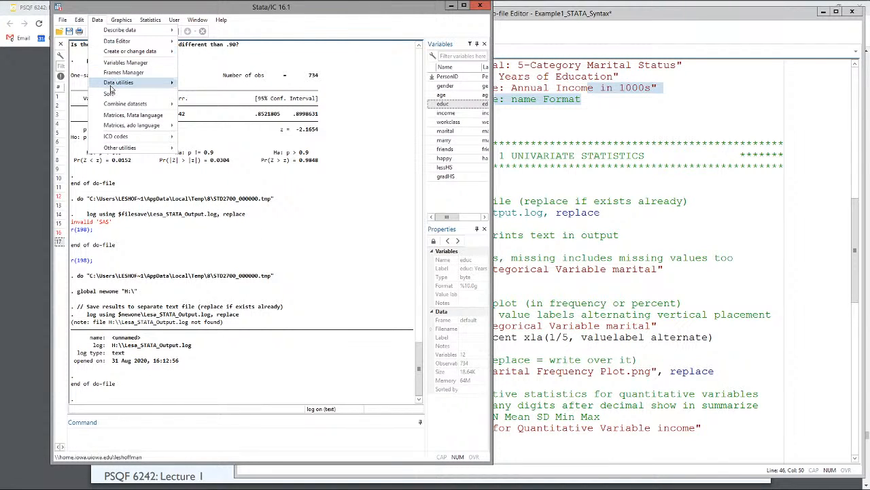
mouse_move(107, 80)
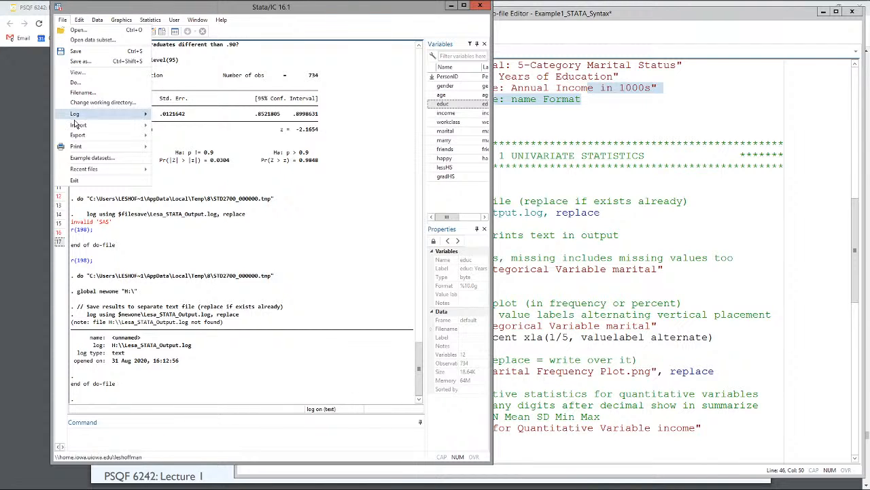
mouse_move(75, 121)
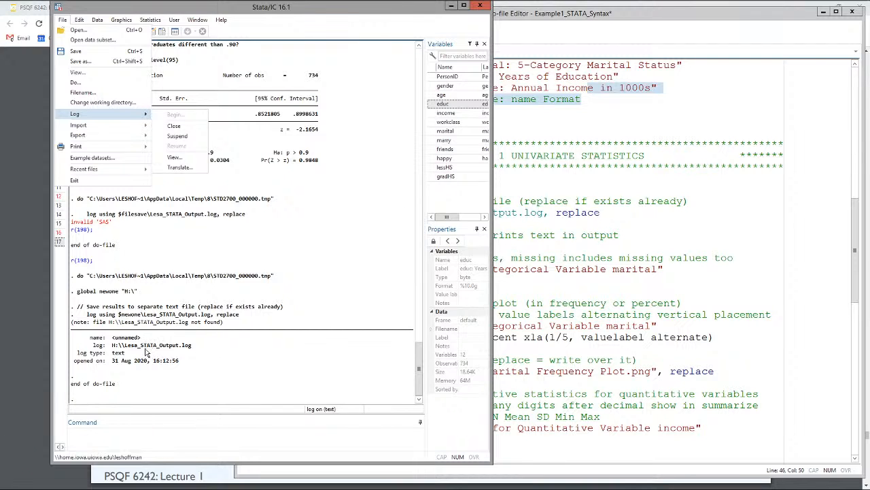
Step: Run the syntax from the display comment through the prtest gradHS==.90 line, and close the resulting graph window
click(598, 292)
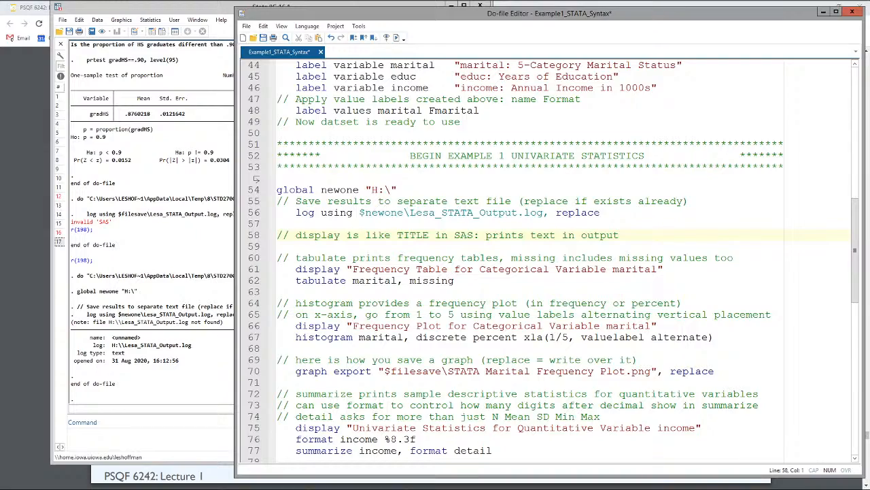
scroll(256, 178, down, 17)
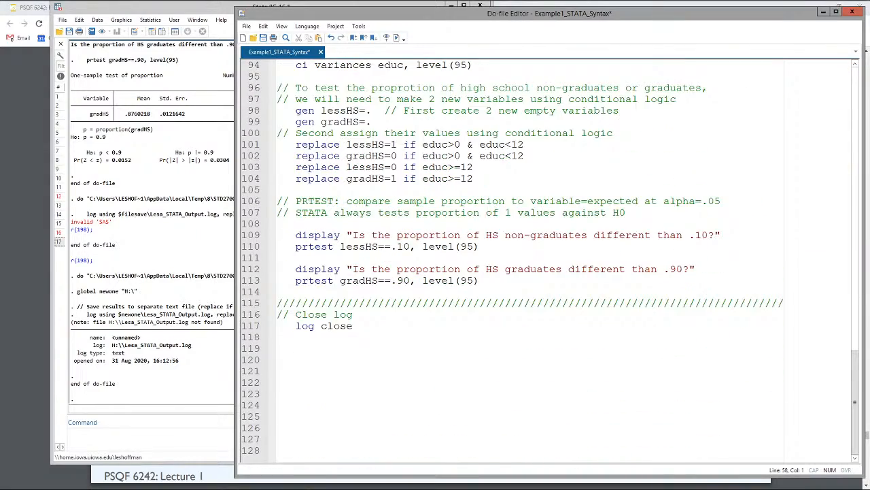
shift+click(479, 280)
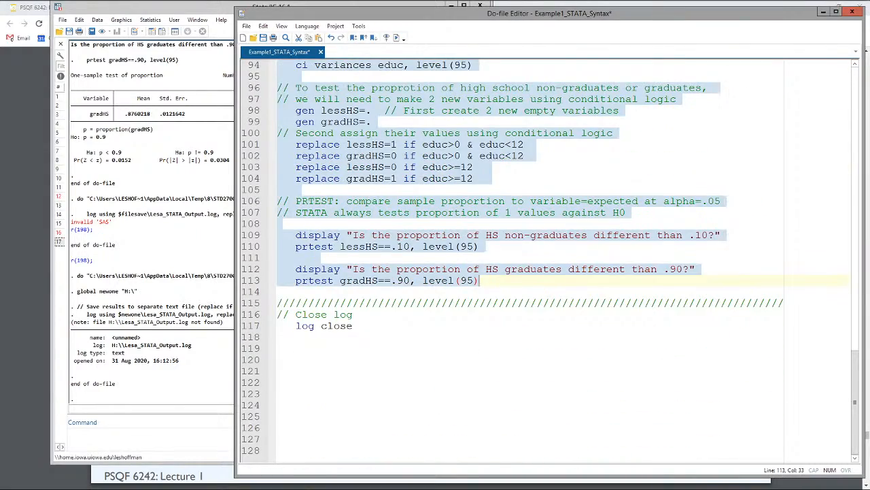
click(396, 39)
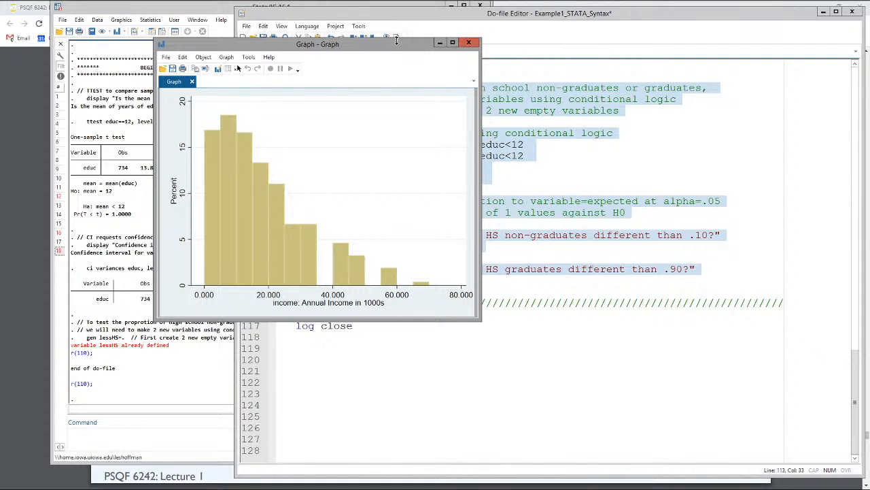
click(468, 42)
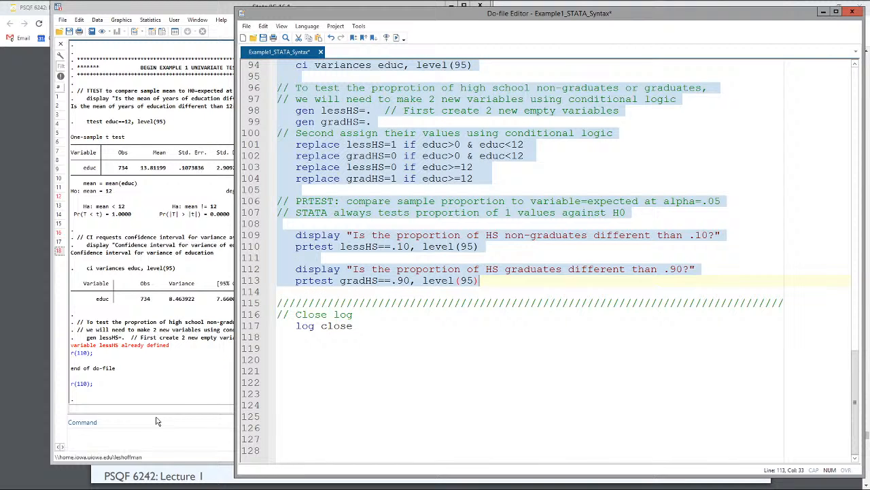
Step: Examine the error in the Stata results and highlight the gen and replace lines for lessHS and gradHS in the do-file
click(150, 352)
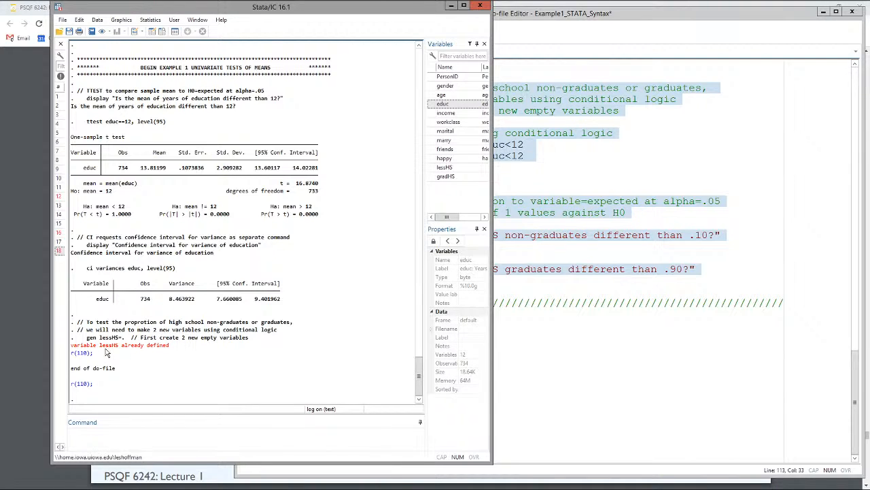
click(558, 262)
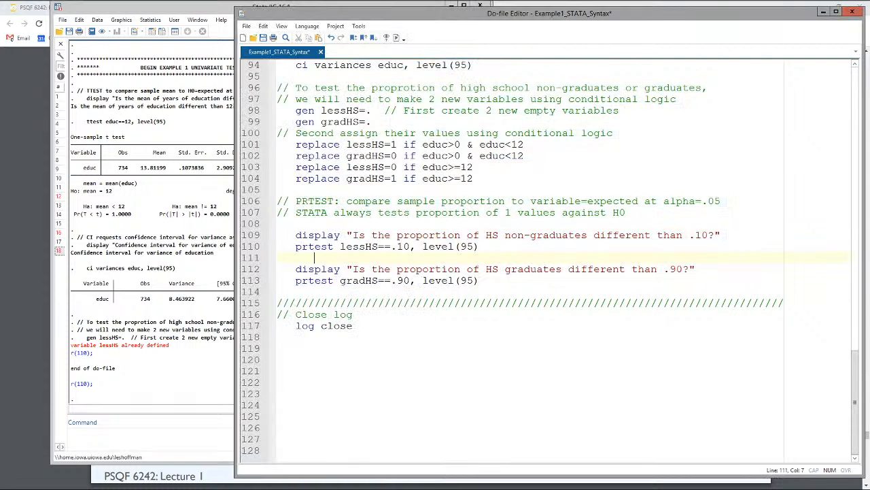
scroll(487, 280, up, 1)
drag(487, 315, 278, 246)
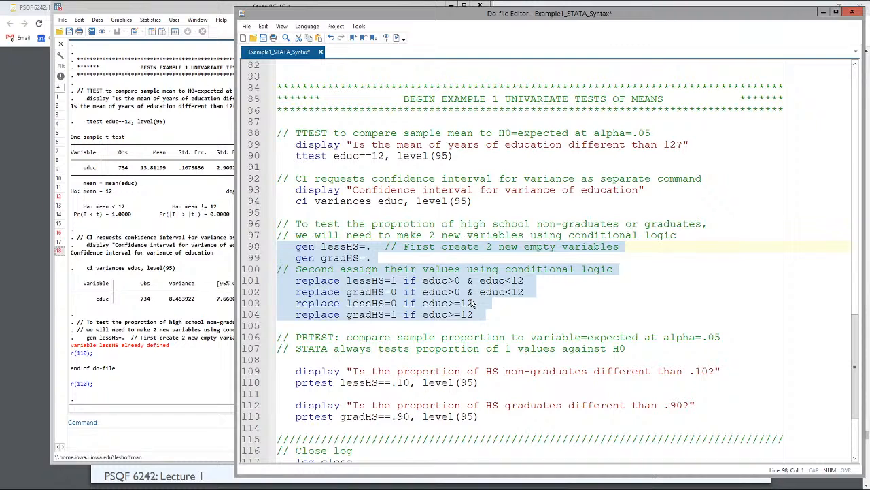
Step: Run the log close command at the end of the do-file to close the output log
scroll(473, 304, down, 2)
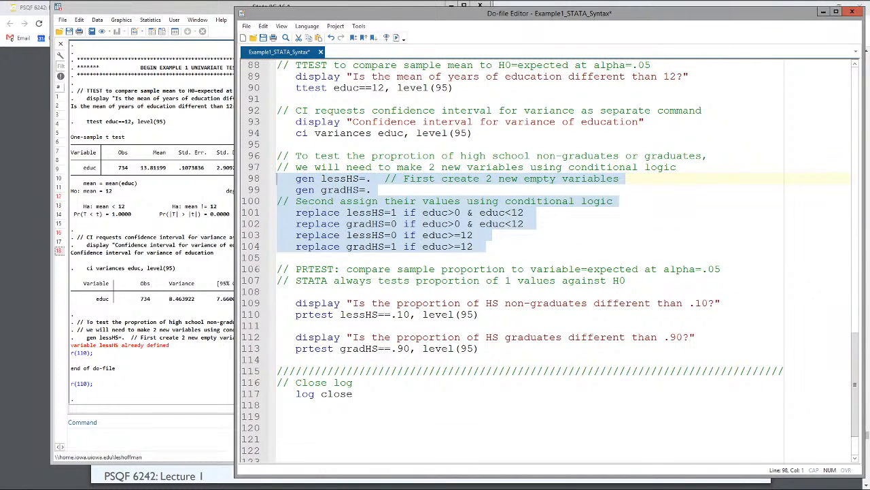
drag(366, 393, 277, 382)
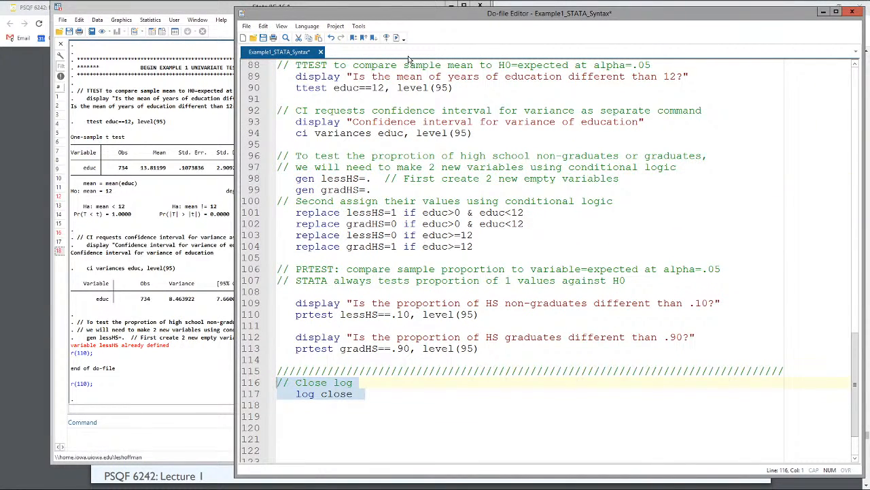
click(396, 38)
Step: Review the do-file from the filesave folder definition and data import through the final log close line
scroll(365, 393, up, 18)
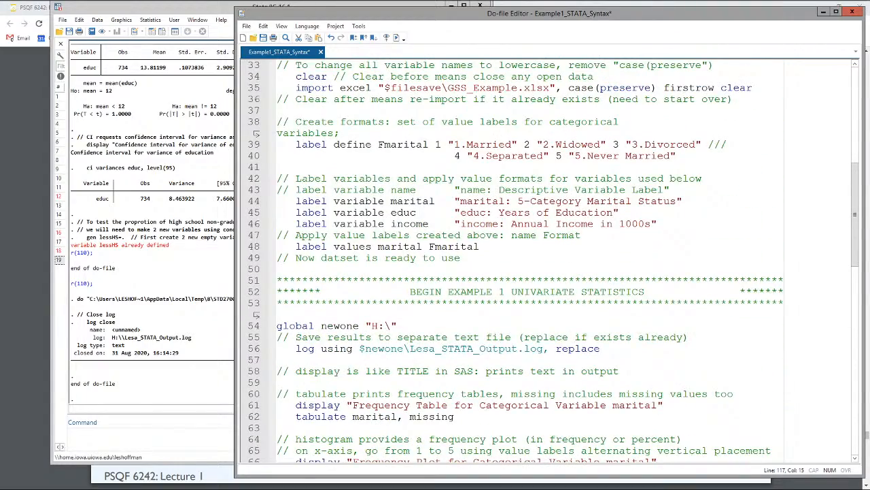
scroll(366, 394, up, 5)
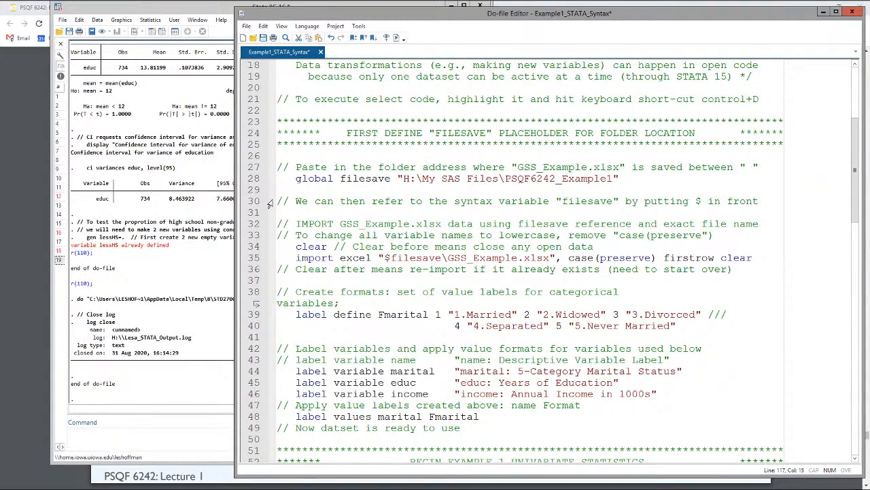
click(277, 167)
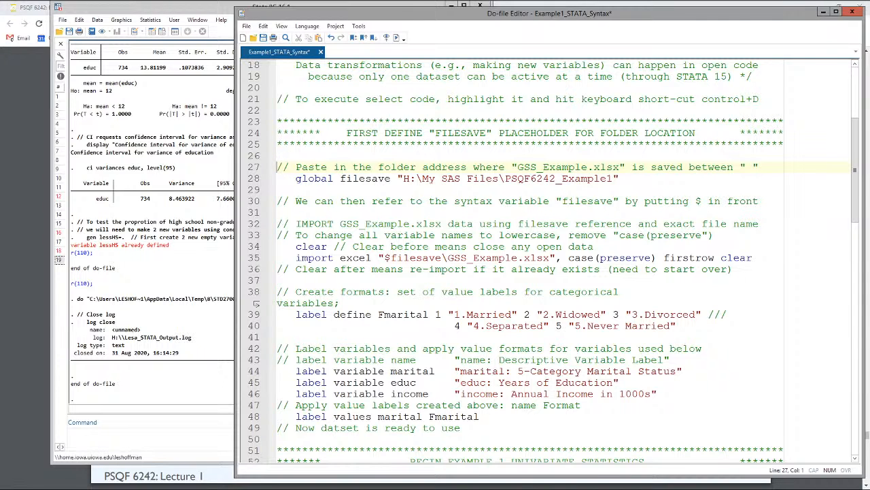
scroll(257, 303, down, 9)
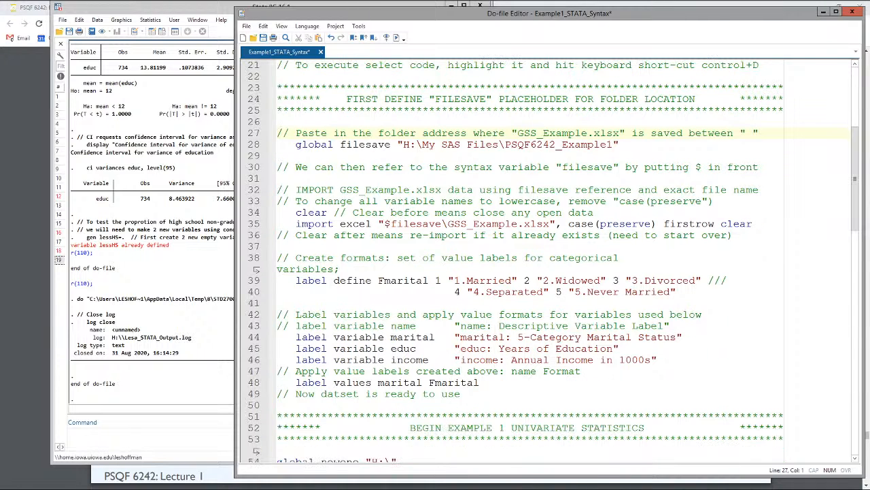
scroll(256, 179, down, 17)
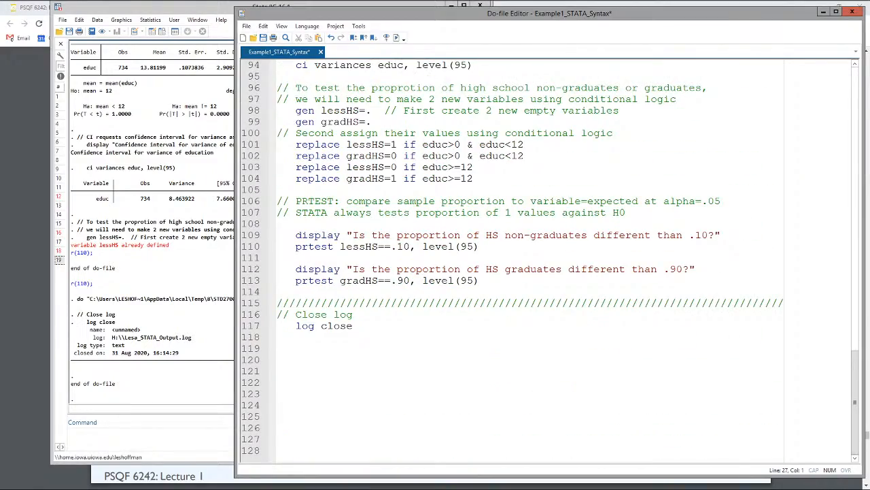
scroll(256, 349, up, 20)
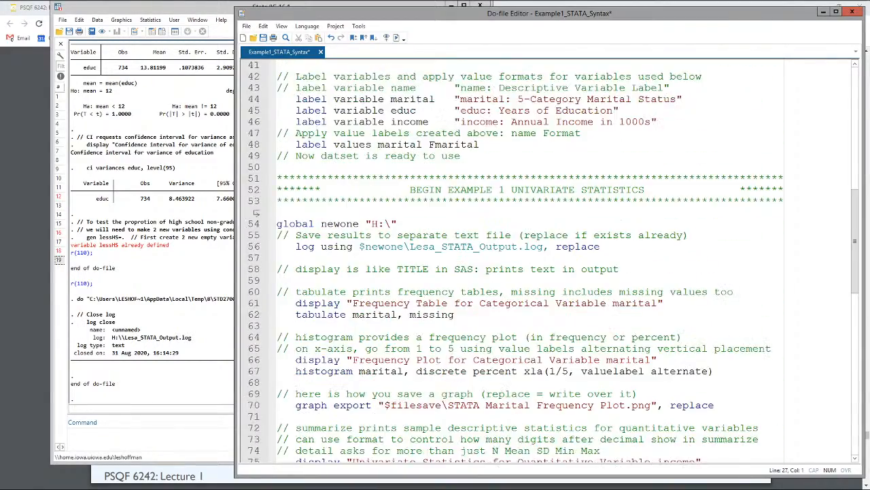
scroll(550, 261, up, 3)
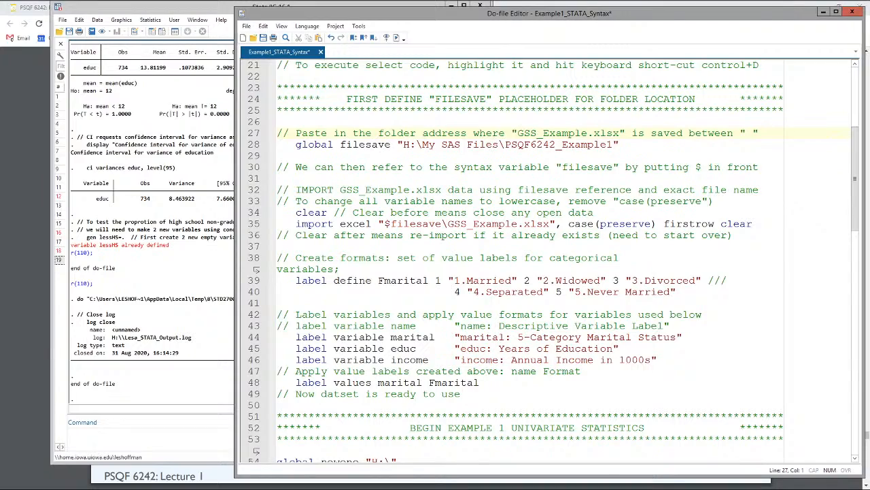
scroll(551, 261, up, 2)
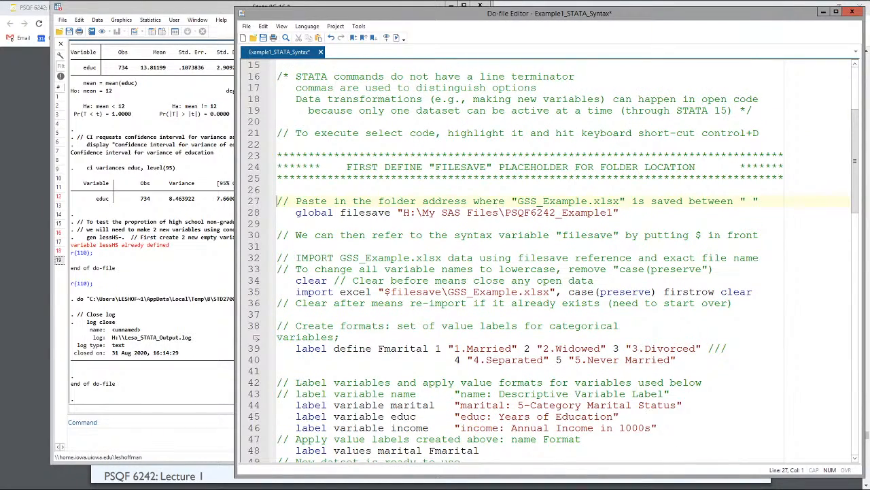
Step: Run the do-file from the filesave folder comment on line 27 through the final log close line, and close the resulting income histogram window
scroll(551, 261, down, 13)
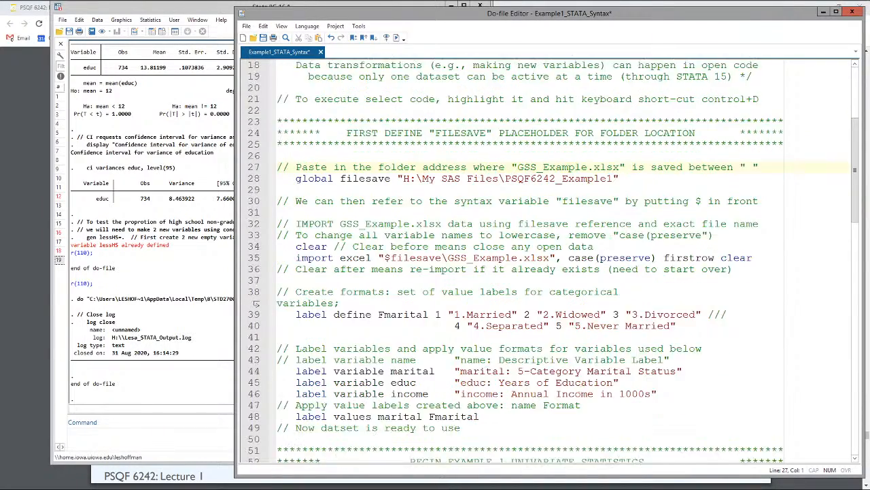
scroll(551, 261, down, 13)
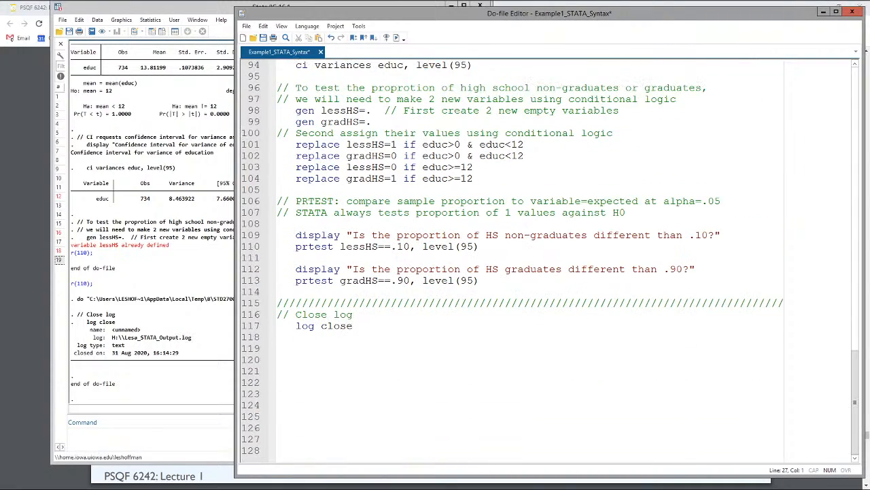
shift+click(366, 326)
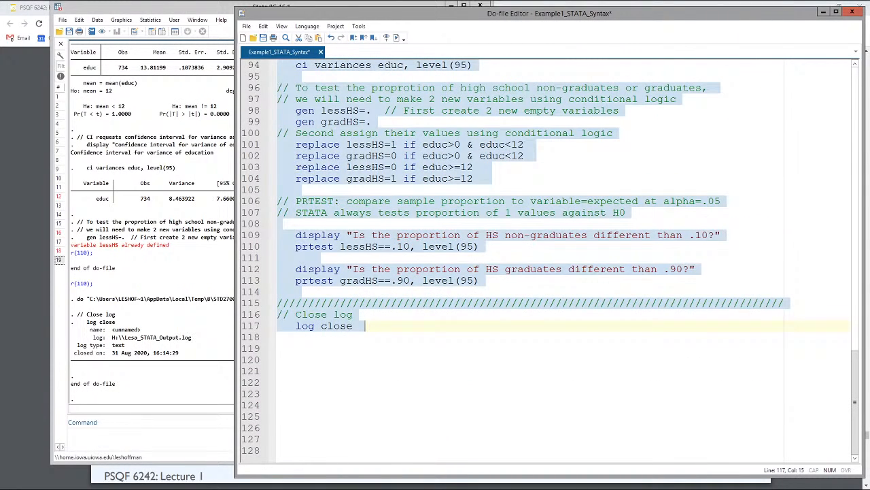
click(398, 38)
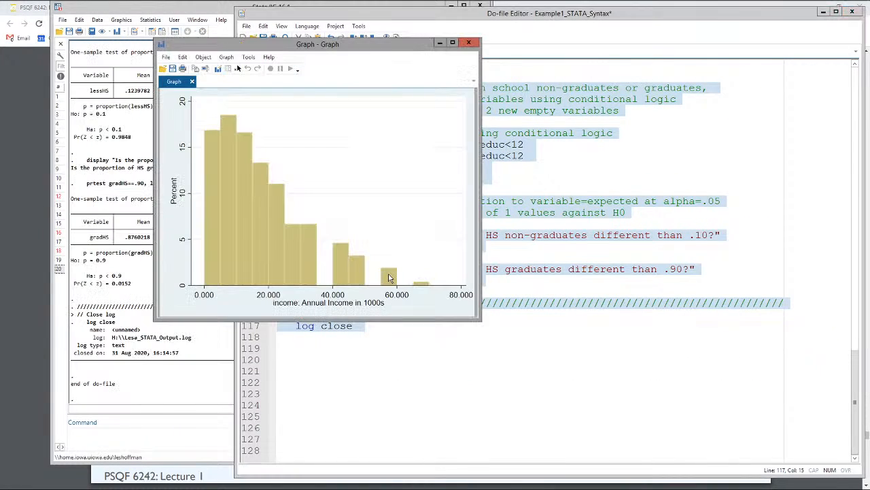
click(469, 43)
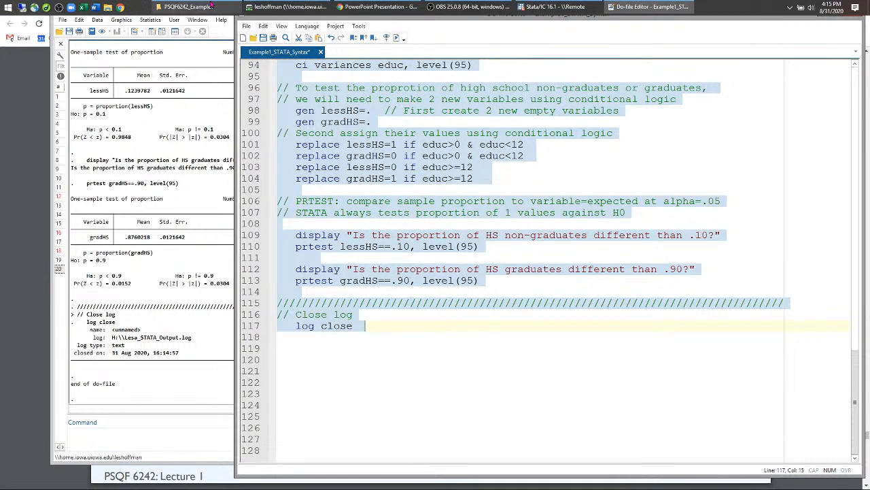
Step: Switch to File Explorer, open the Stata output log from the H: drive in Notepad, and enlarge and reposition its window for reading
click(213, 5)
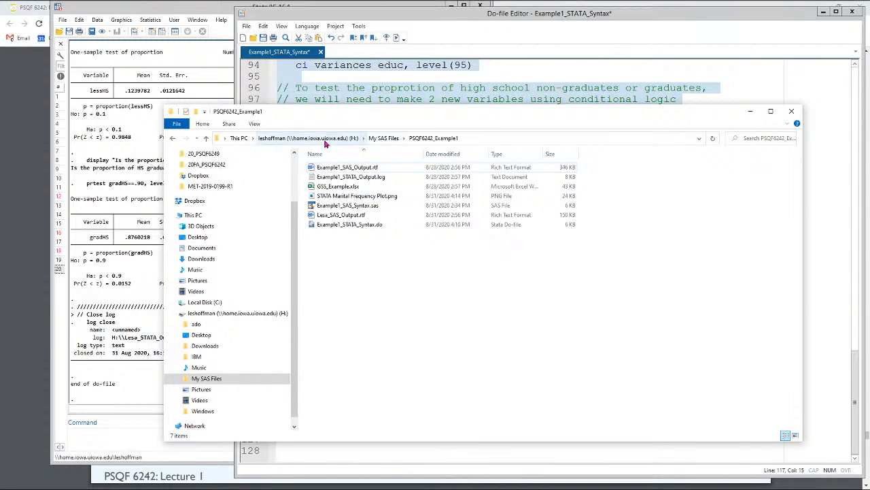
click(325, 139)
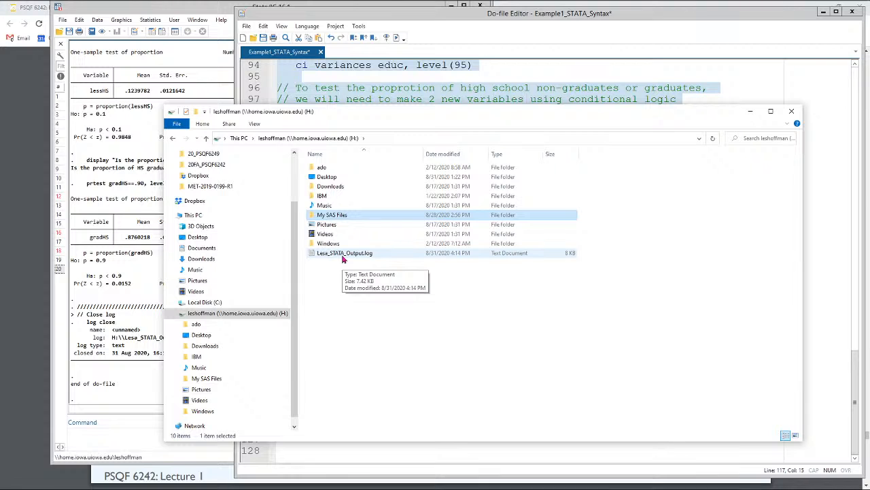
double_click(344, 253)
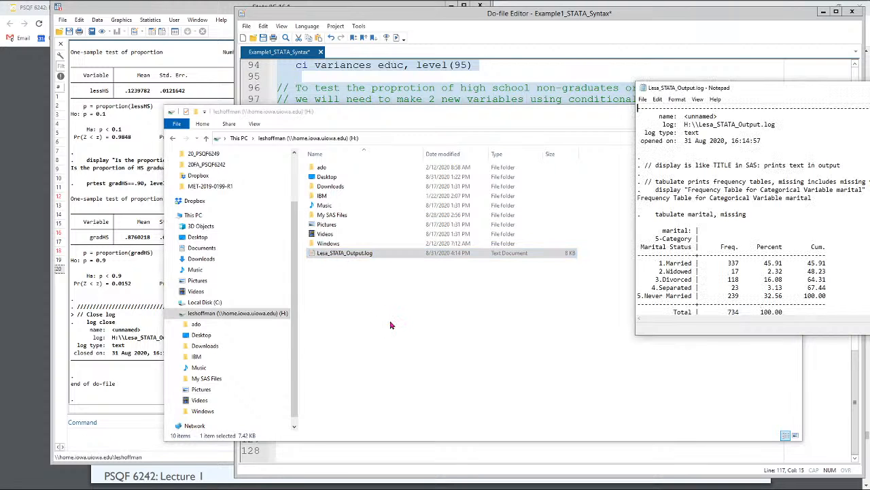
drag(774, 98, 270, 110)
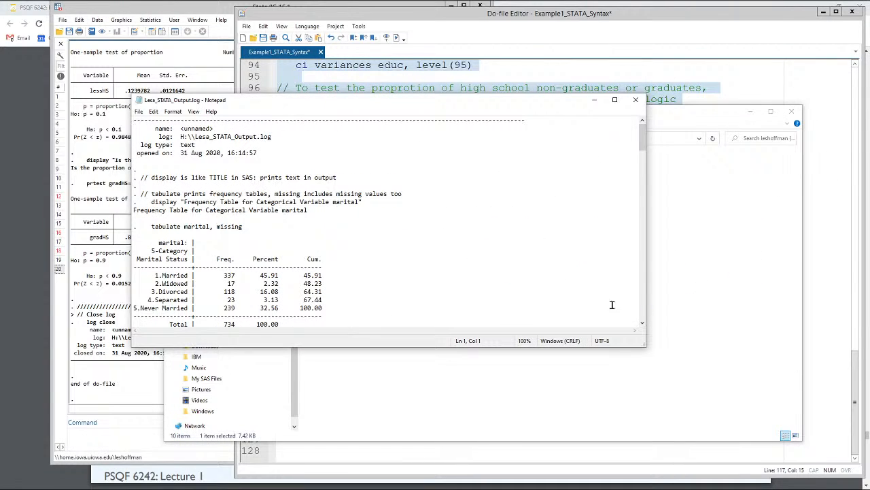
drag(645, 345, 728, 485)
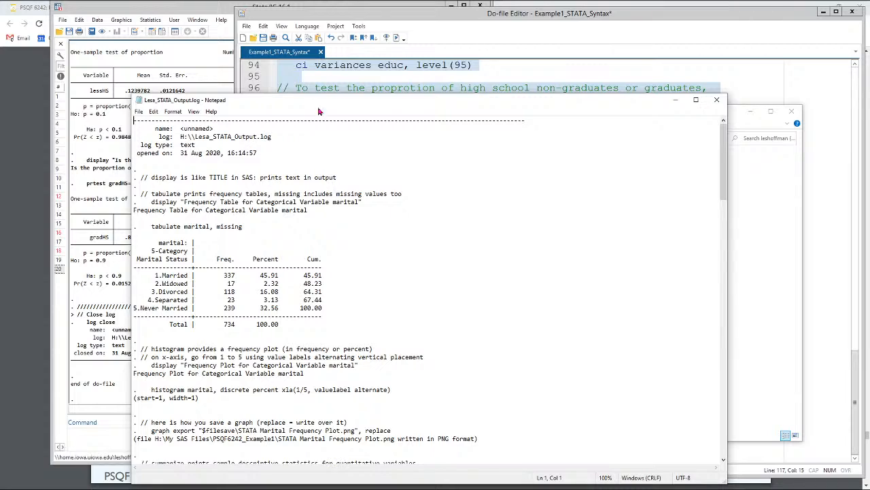
drag(331, 101, 351, 29)
Step: Review the output log from the marital frequency table through the proportion tests to its log close entry, and close the file
scroll(309, 218, down, 20)
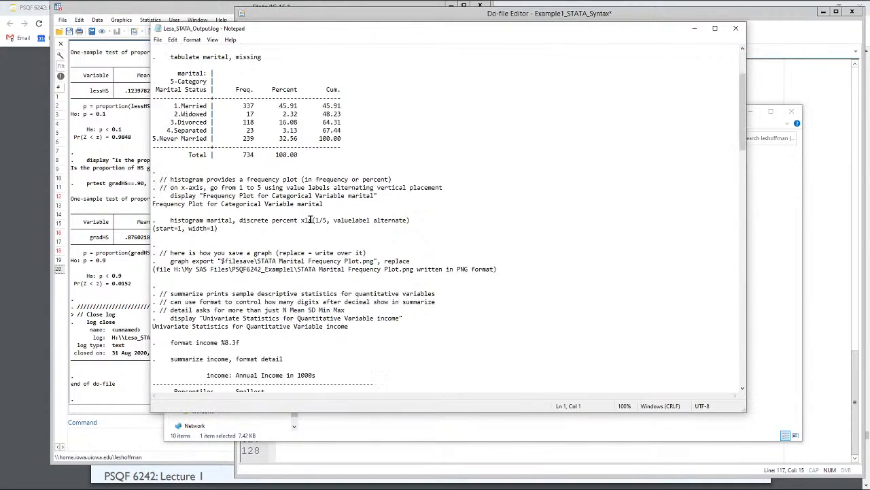
scroll(310, 219, down, 15)
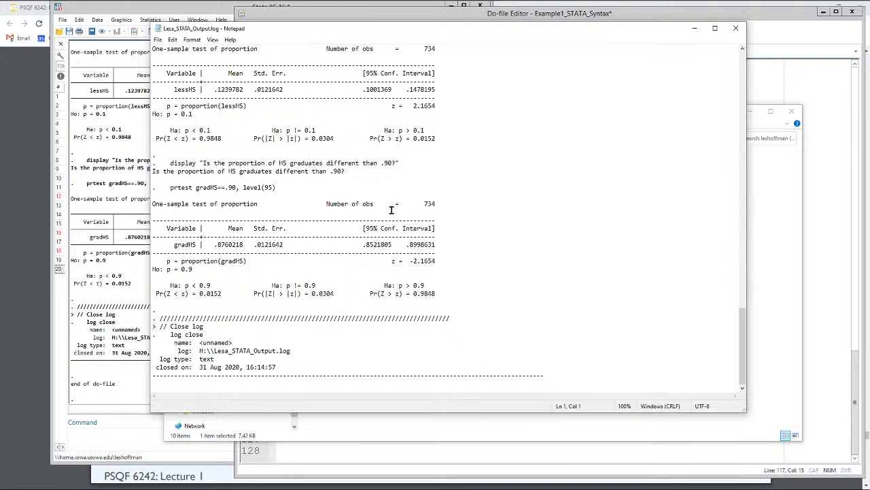
click(736, 29)
Step: Return to the Stata Do-file Editor, clear the code selection, and save the Example1_STATA_Syntax do-file
click(622, 72)
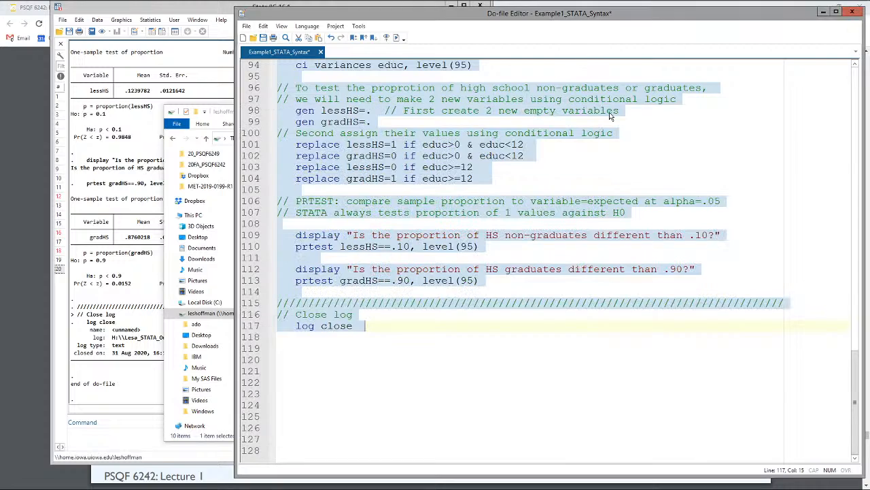
click(496, 136)
scroll(496, 139, up, 5)
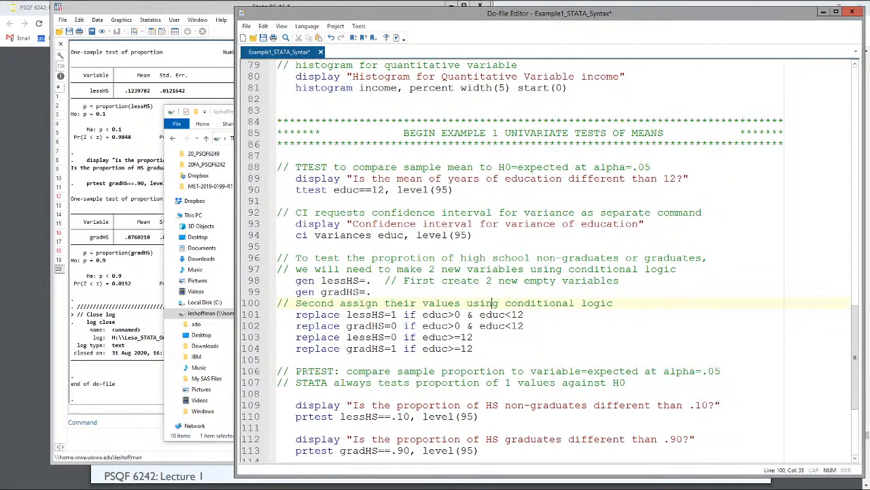
scroll(544, 262, up, 2)
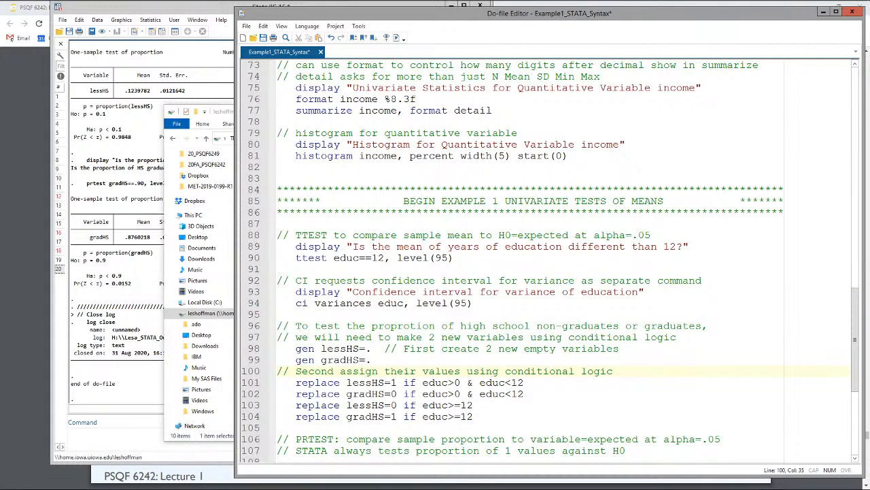
click(263, 38)
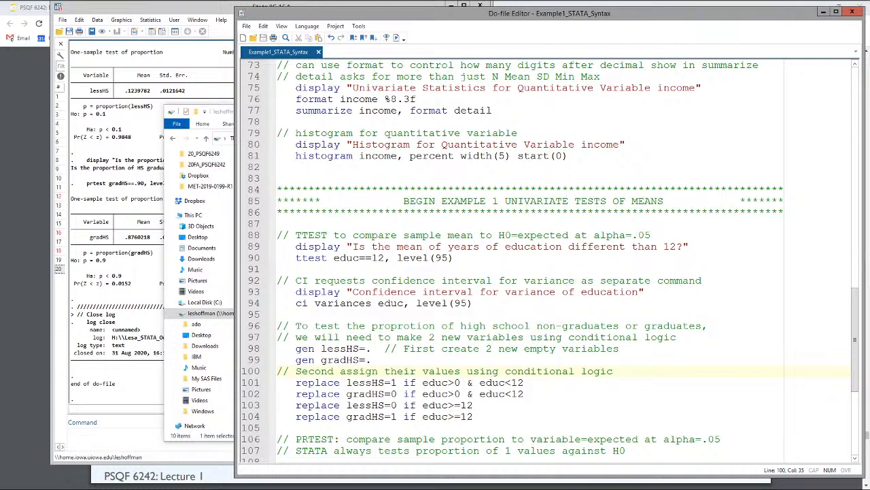
click(314, 121)
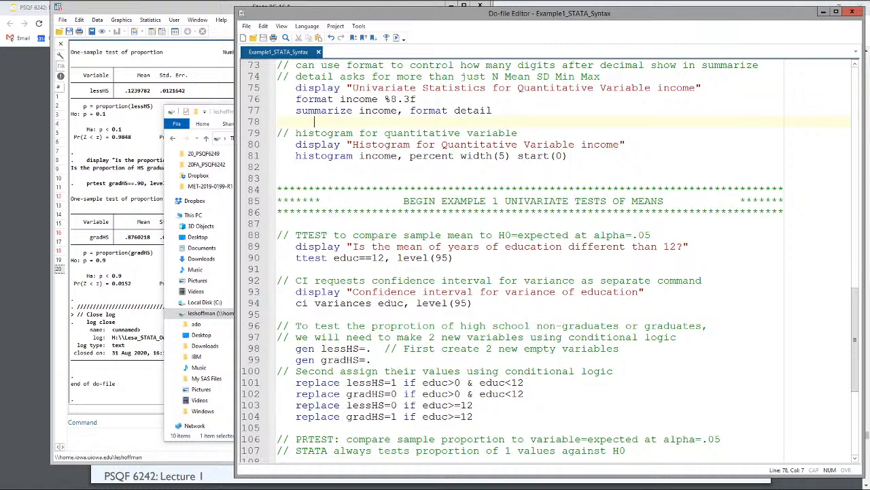
scroll(544, 258, up, 6)
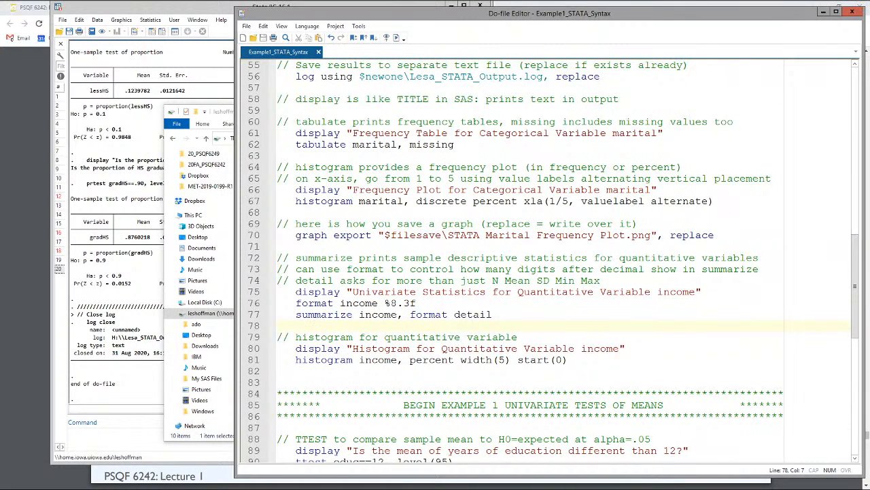